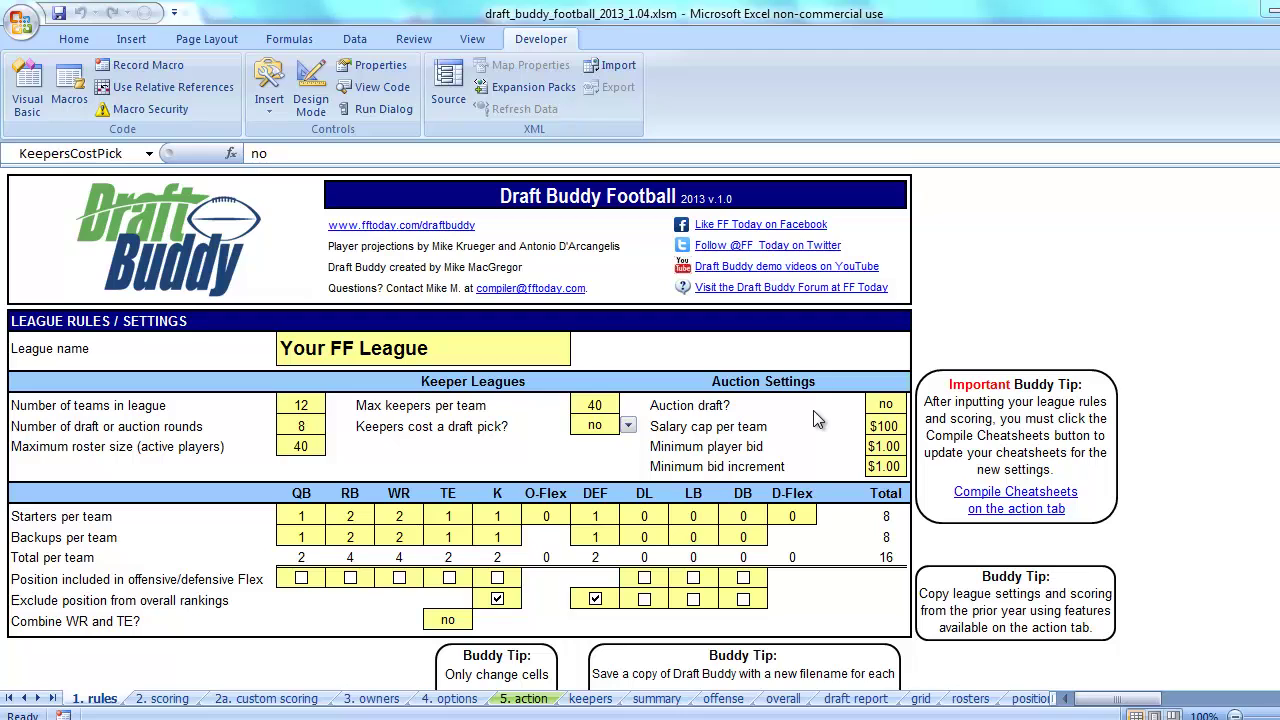
# Review the Owner column on the draft report, then bring up the 3. owners sheet.
pyautogui.click(858, 698)
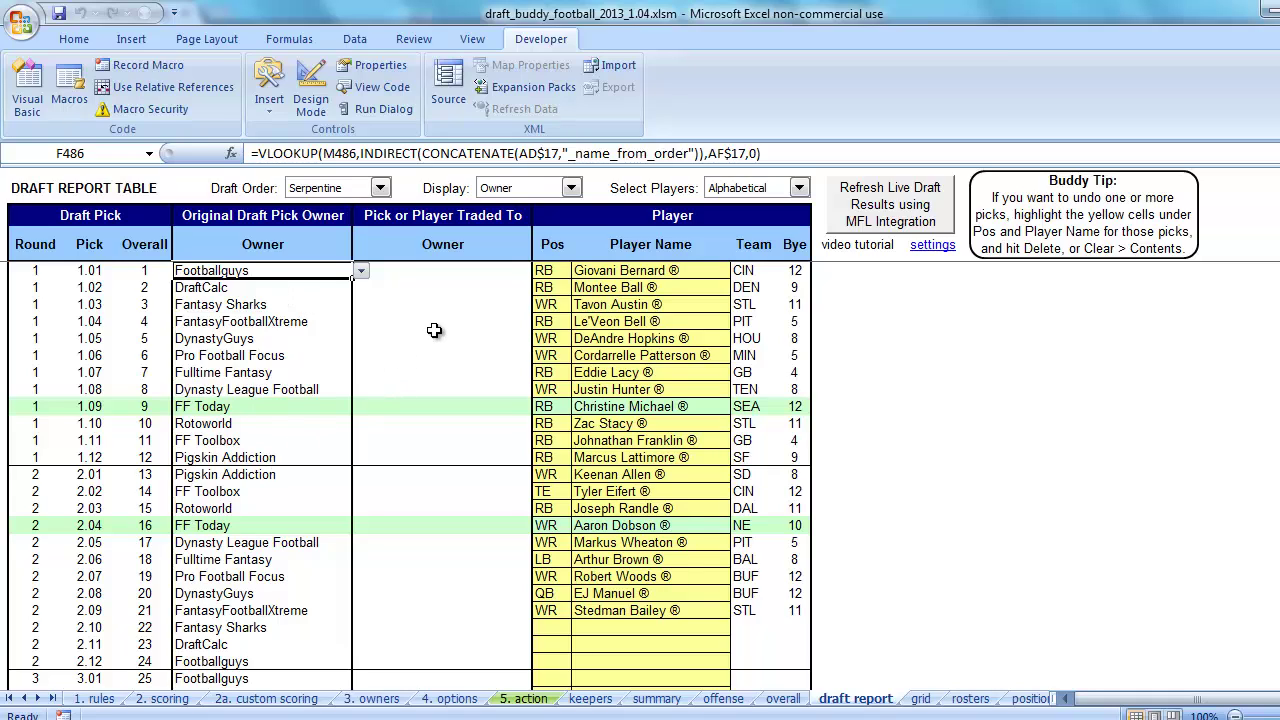
pyautogui.click(245, 302)
pyautogui.press('Down')
pyautogui.press('Down')
pyautogui.press('Down')
pyautogui.press('Down')
pyautogui.press('Down')
pyautogui.press('Down')
pyautogui.press('Down')
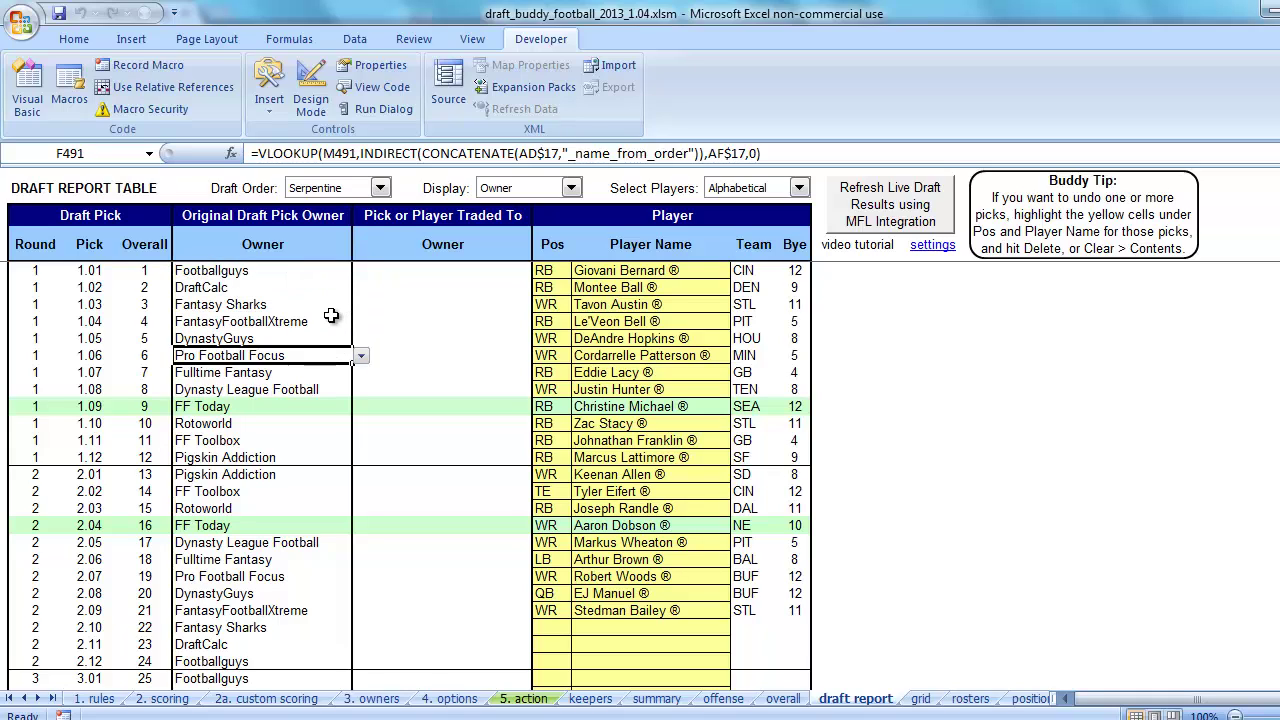
pyautogui.press('Up')
pyautogui.press('Up')
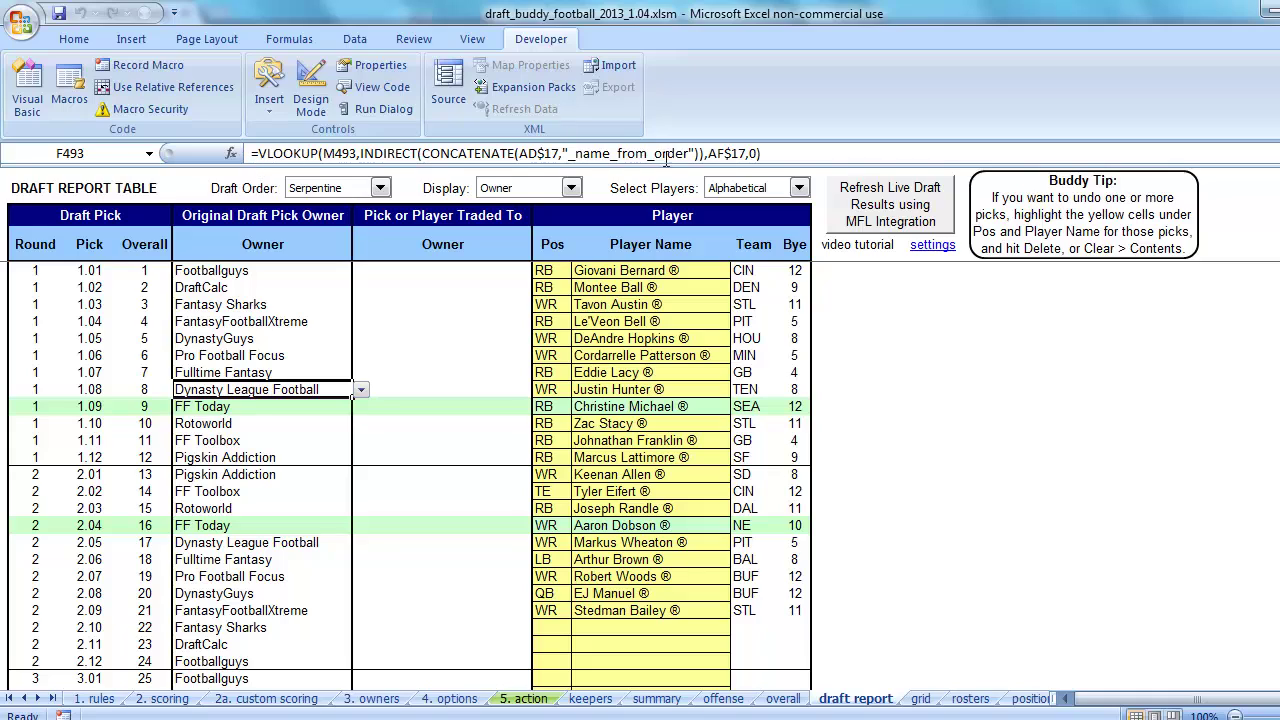
pyautogui.press('Up')
pyautogui.press('Up')
pyautogui.press('Up')
pyautogui.press('Up')
pyautogui.press('Up')
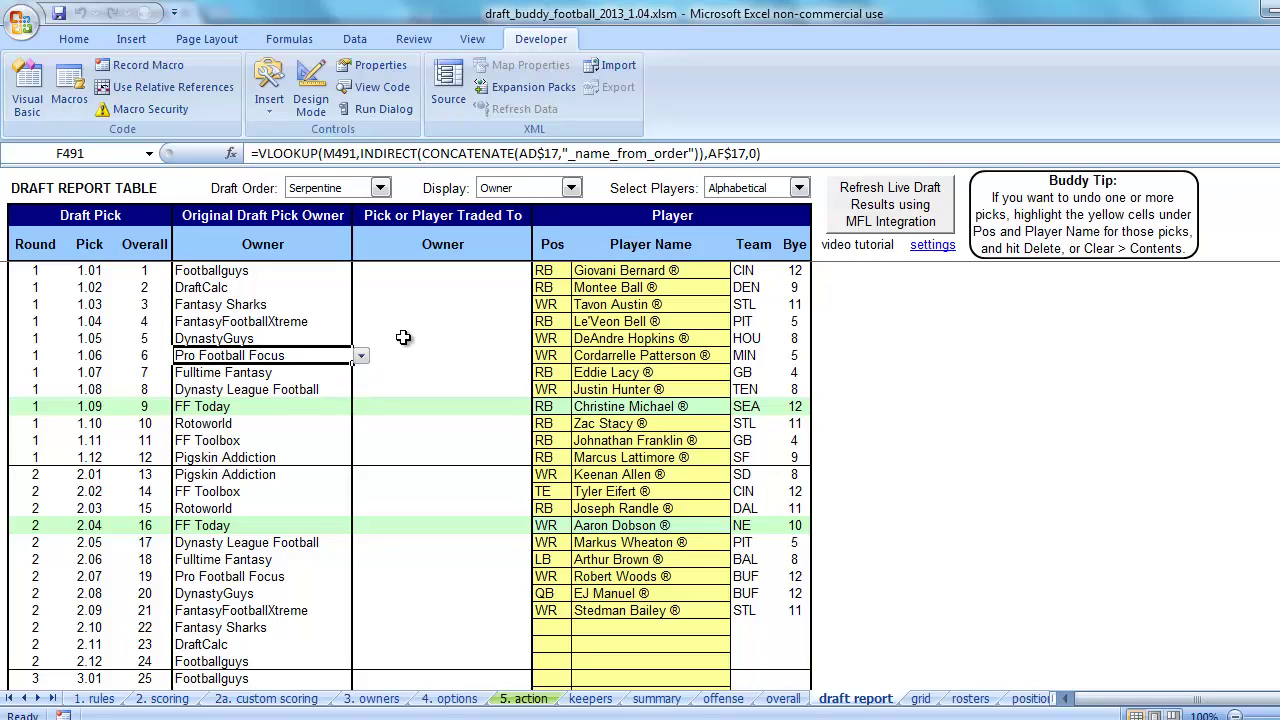
pyautogui.press('Down')
pyautogui.press('Down')
pyautogui.press('Down')
pyautogui.press('Down')
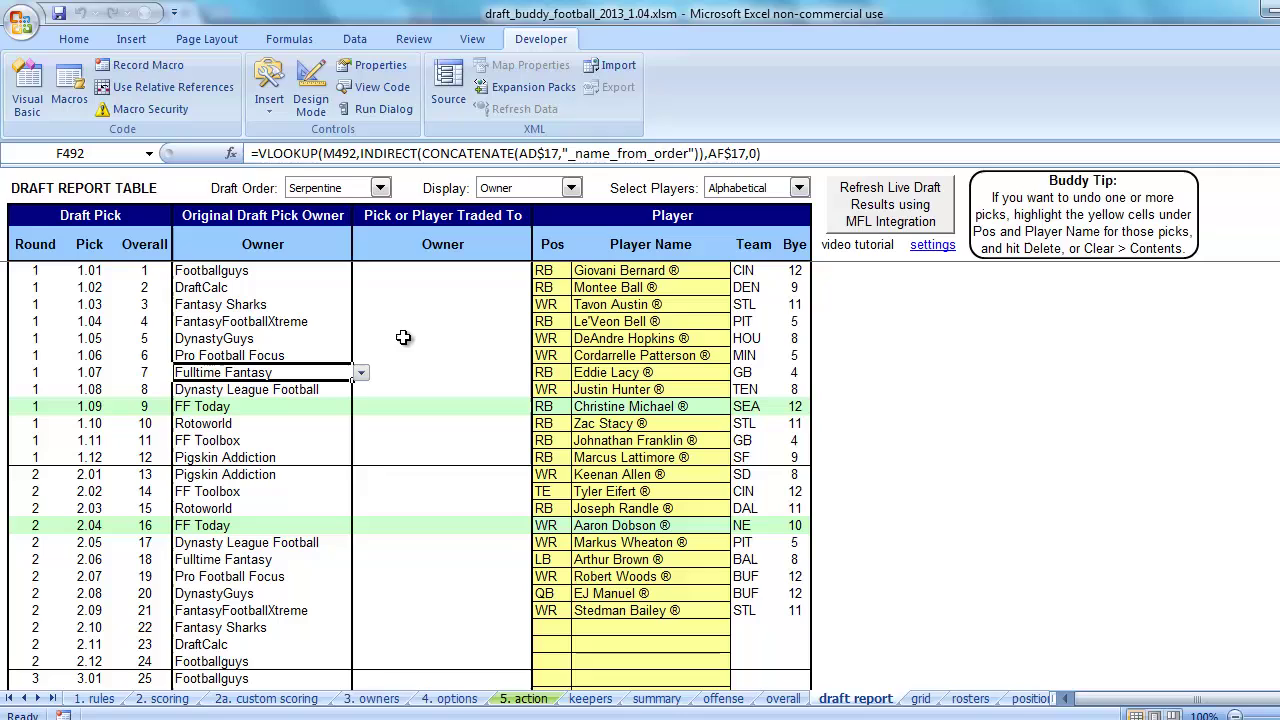
pyautogui.click(372, 698)
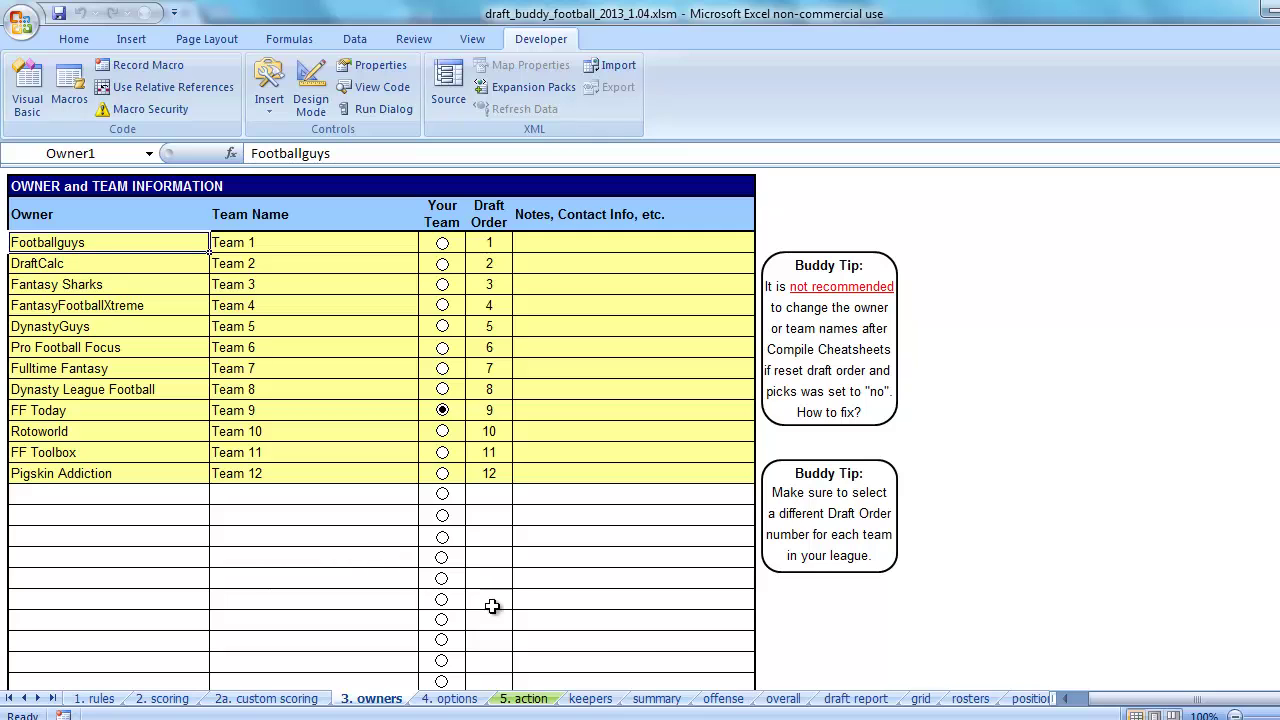
# Replace the ninth owner, FF Today, with the user's own name and check it in the draft report.
pyautogui.click(856, 698)
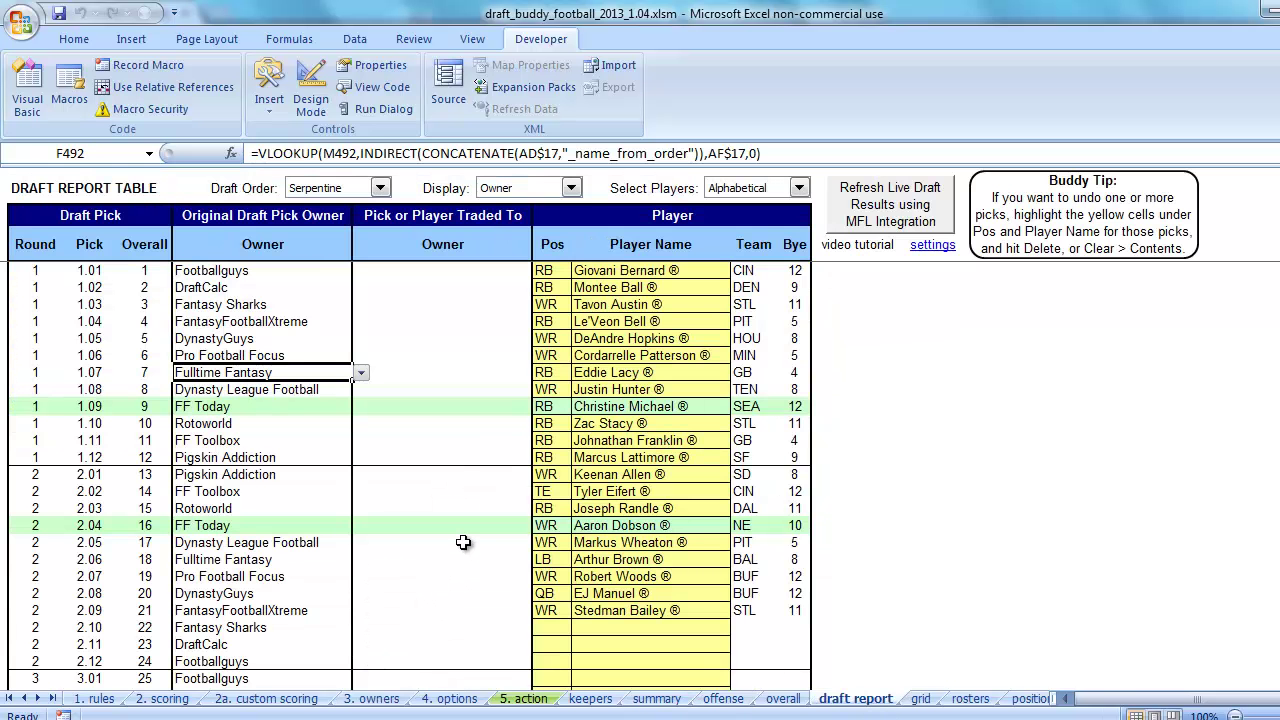
pyautogui.click(371, 698)
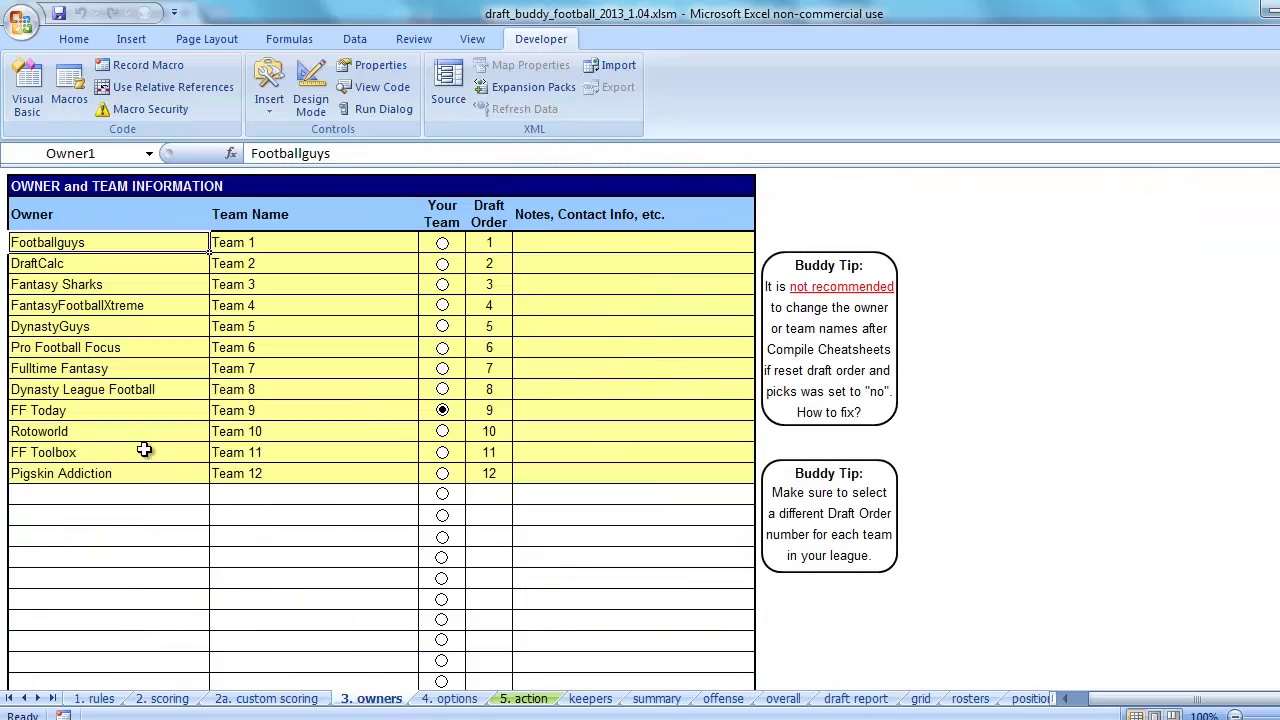
pyautogui.click(80, 416)
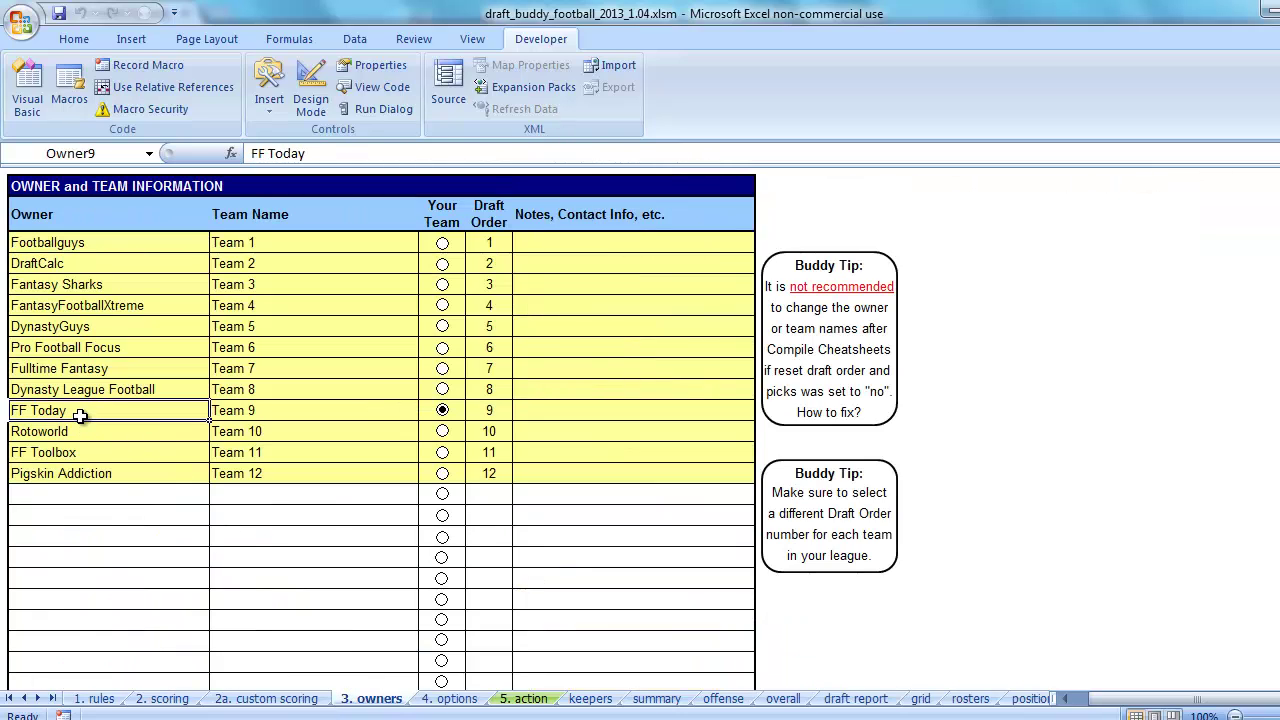
pyautogui.write('Mike ')
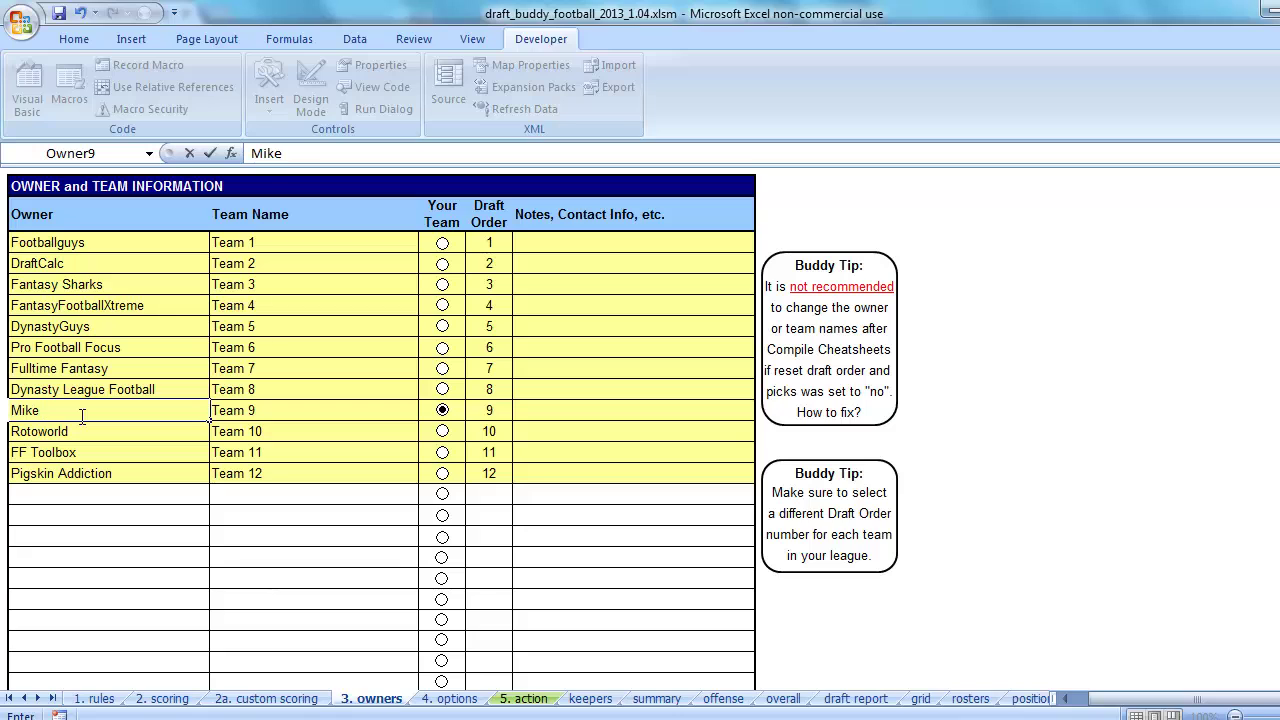
pyautogui.write('MacGregor')
pyautogui.press('Return')
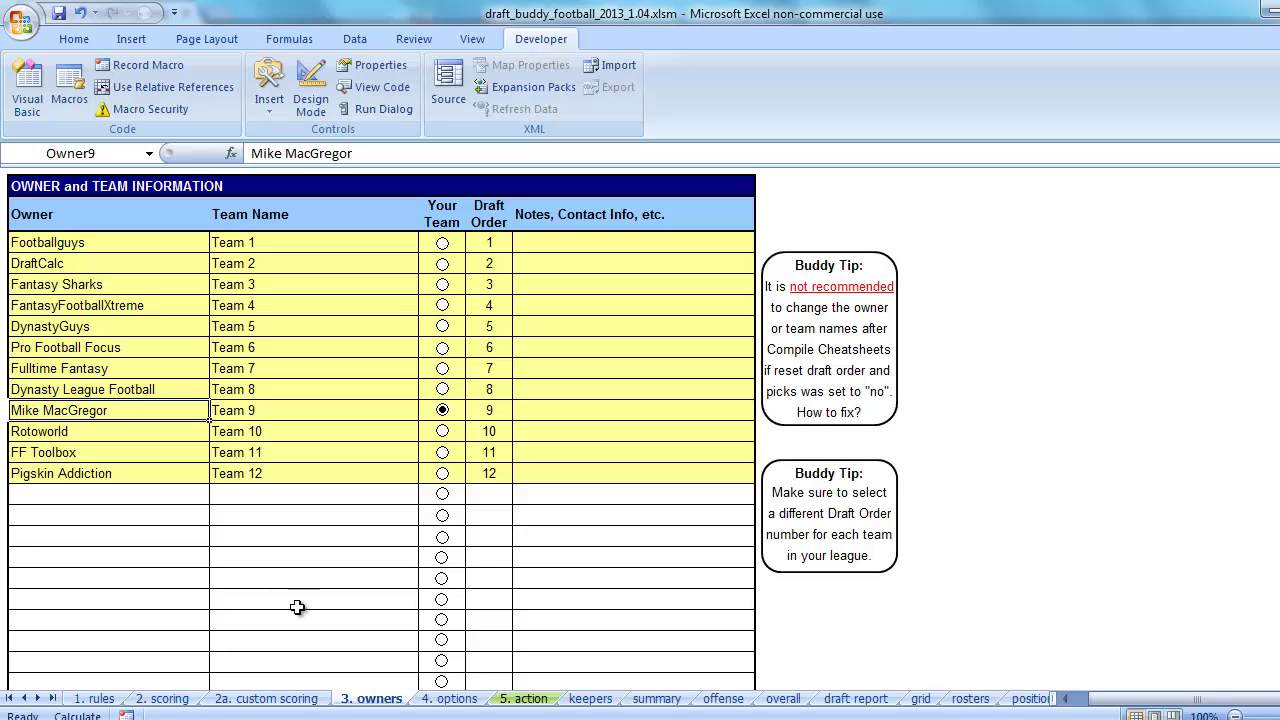
pyautogui.click(855, 698)
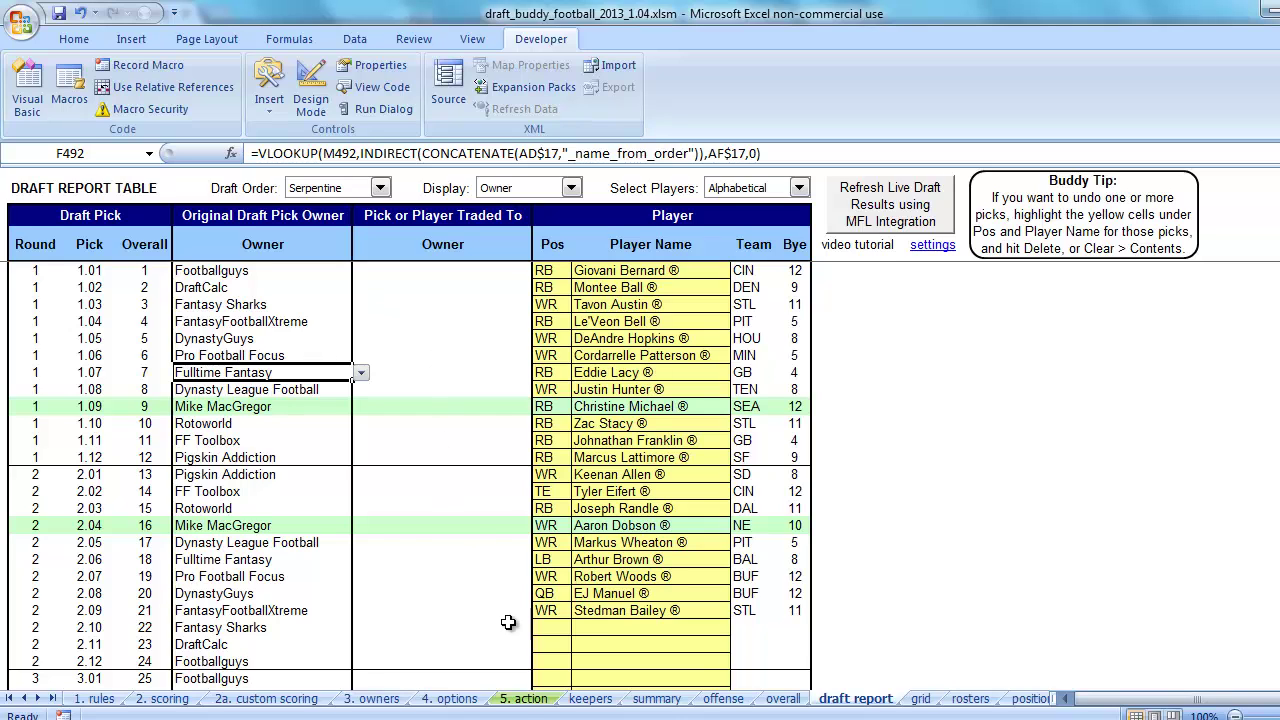
pyautogui.click(521, 699)
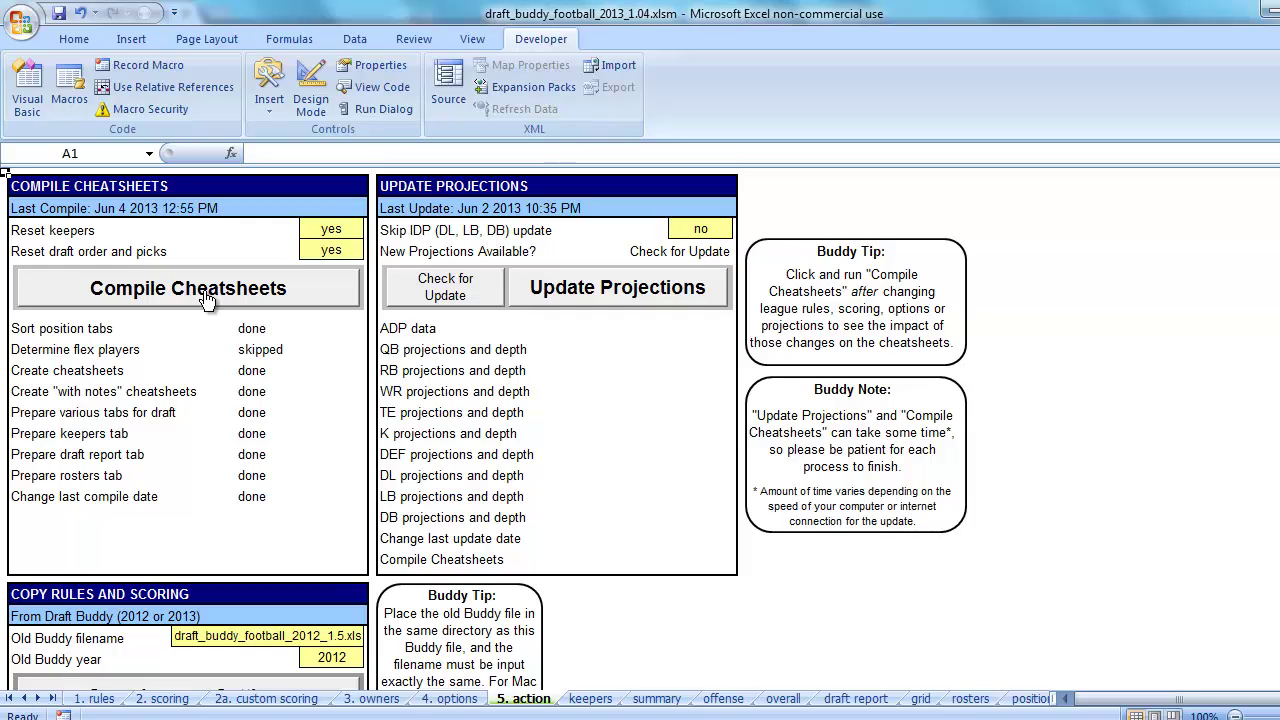
# Set Reset draft order and picks to no, acknowledge the notice, and recompile the cheatsheets.
pyautogui.click(330, 250)
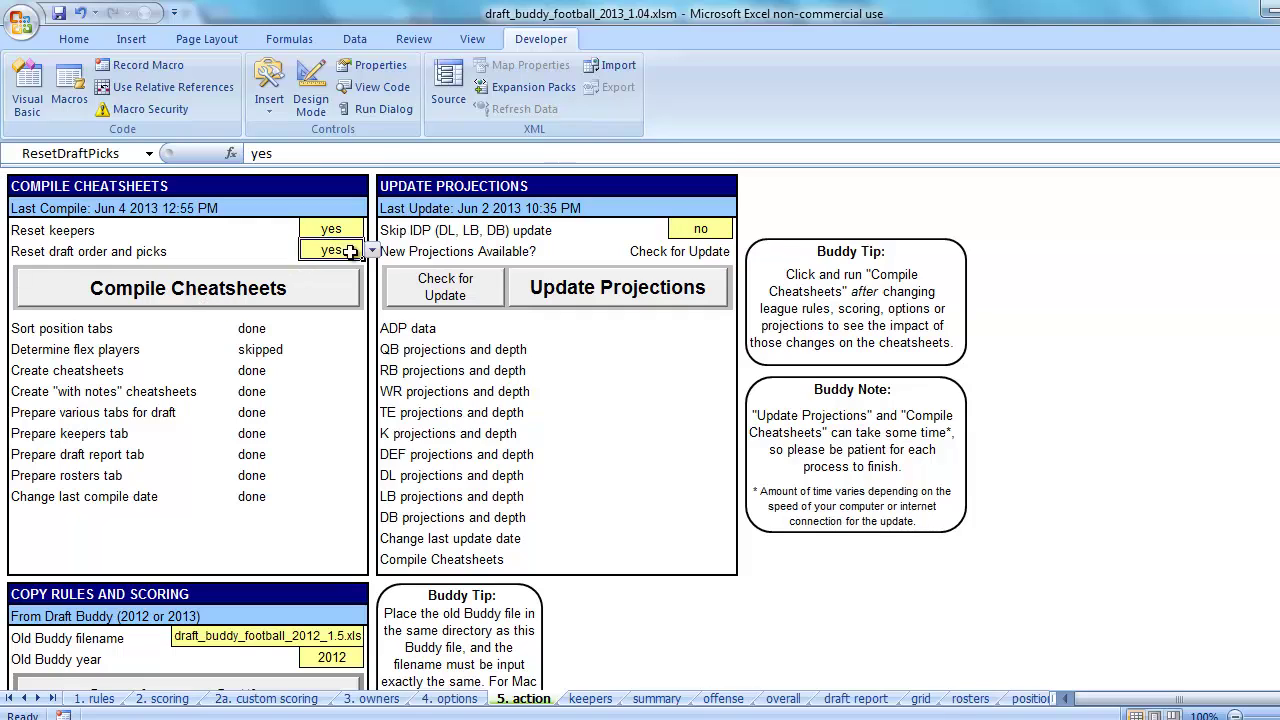
pyautogui.click(372, 251)
pyautogui.click(340, 265)
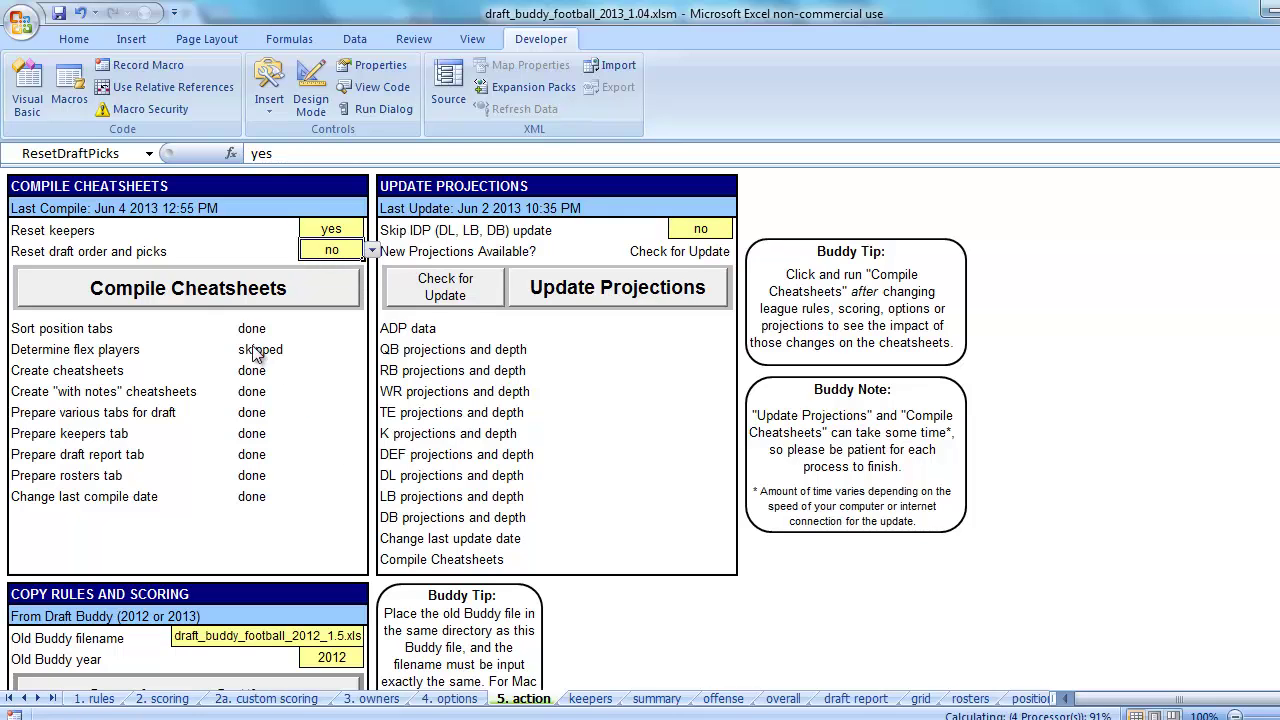
pyautogui.click(170, 288)
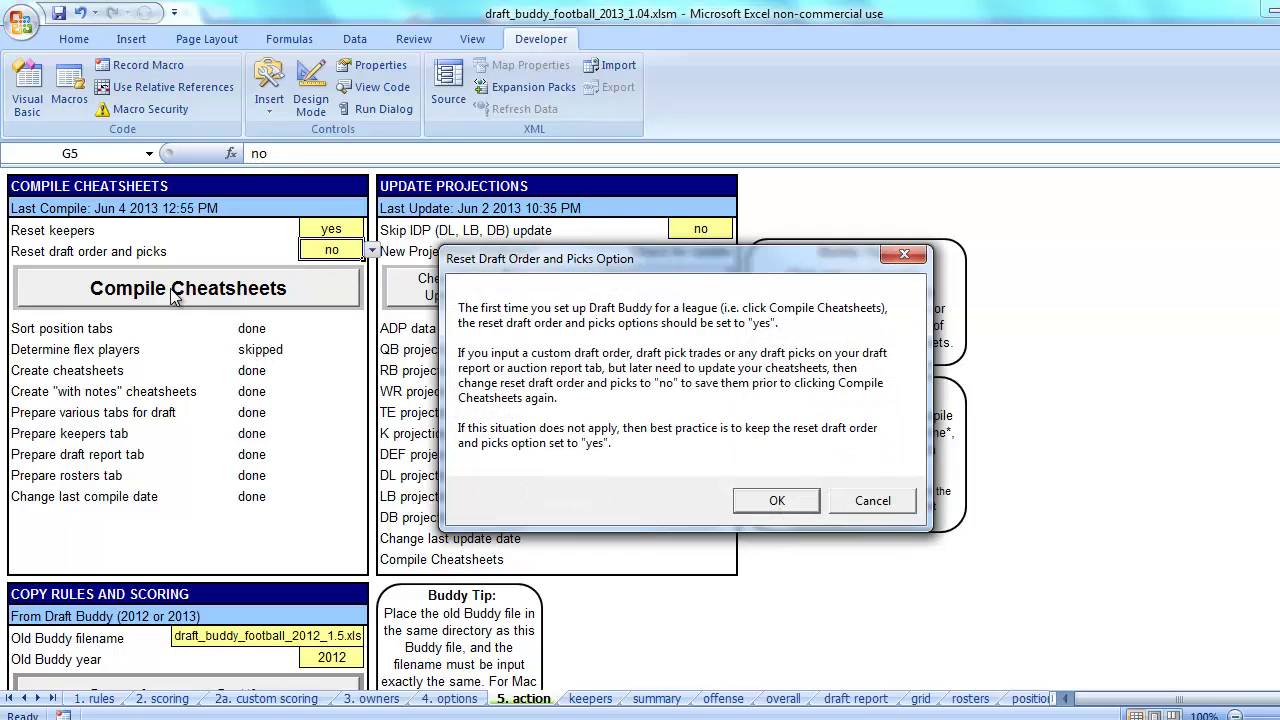
pyautogui.click(780, 500)
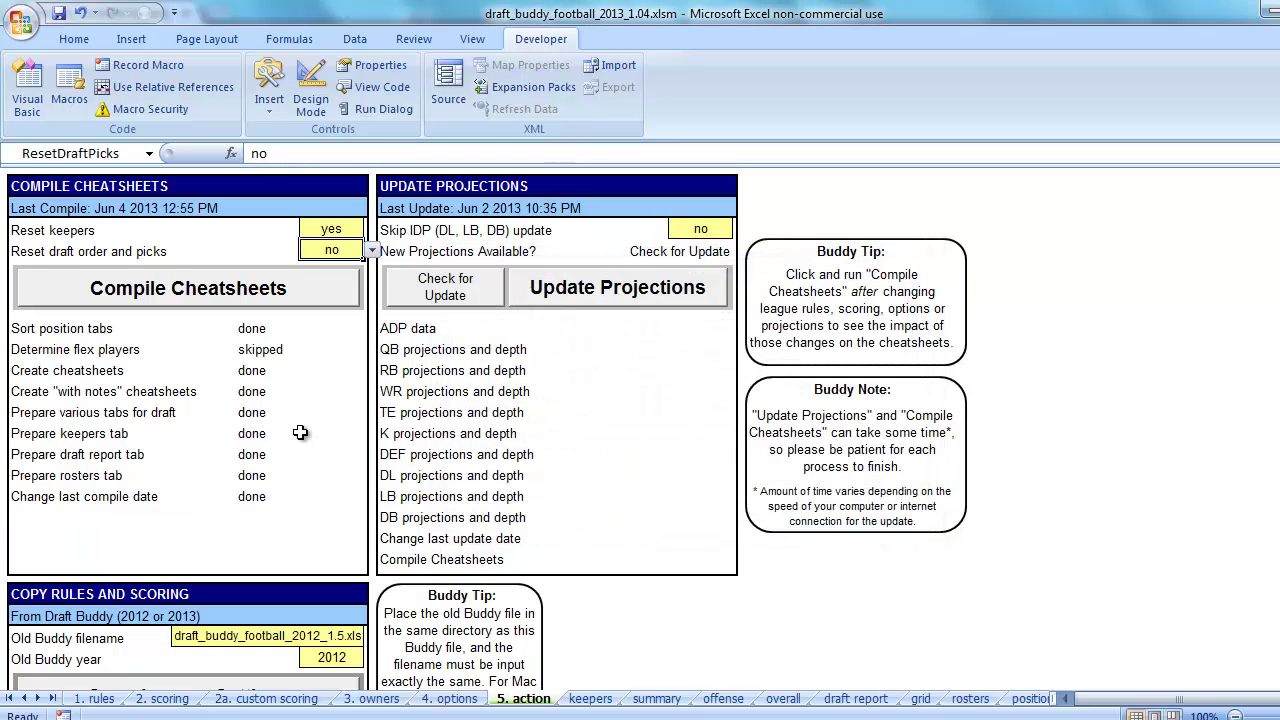
pyautogui.click(160, 288)
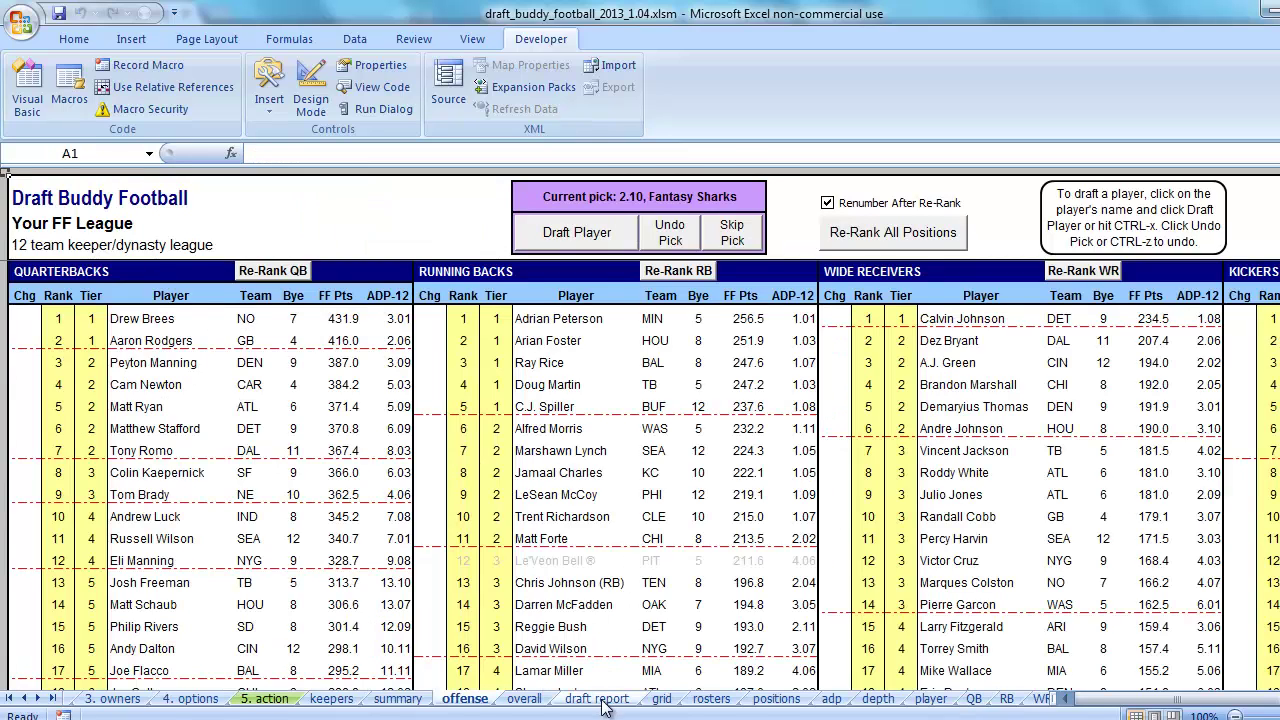
# Rename the ninth owner back to FF Today and compare the draft report's pick 1.09 owner.
pyautogui.click(597, 699)
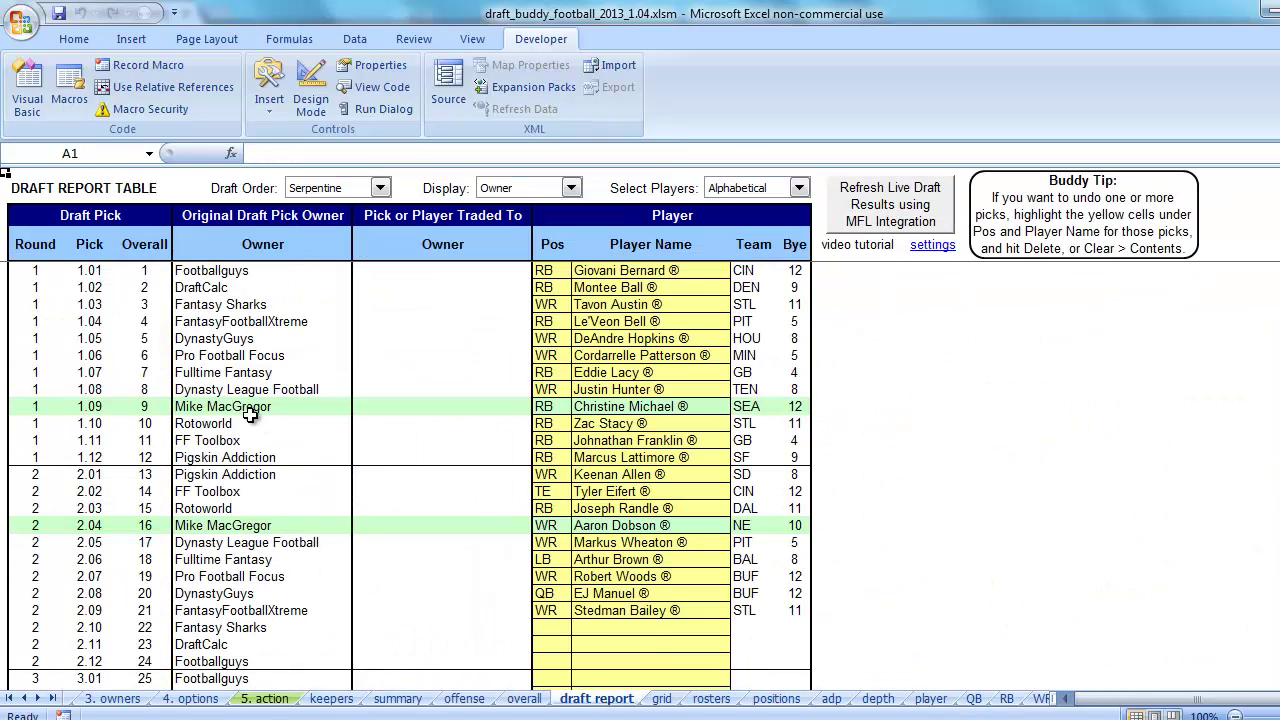
pyautogui.click(232, 358)
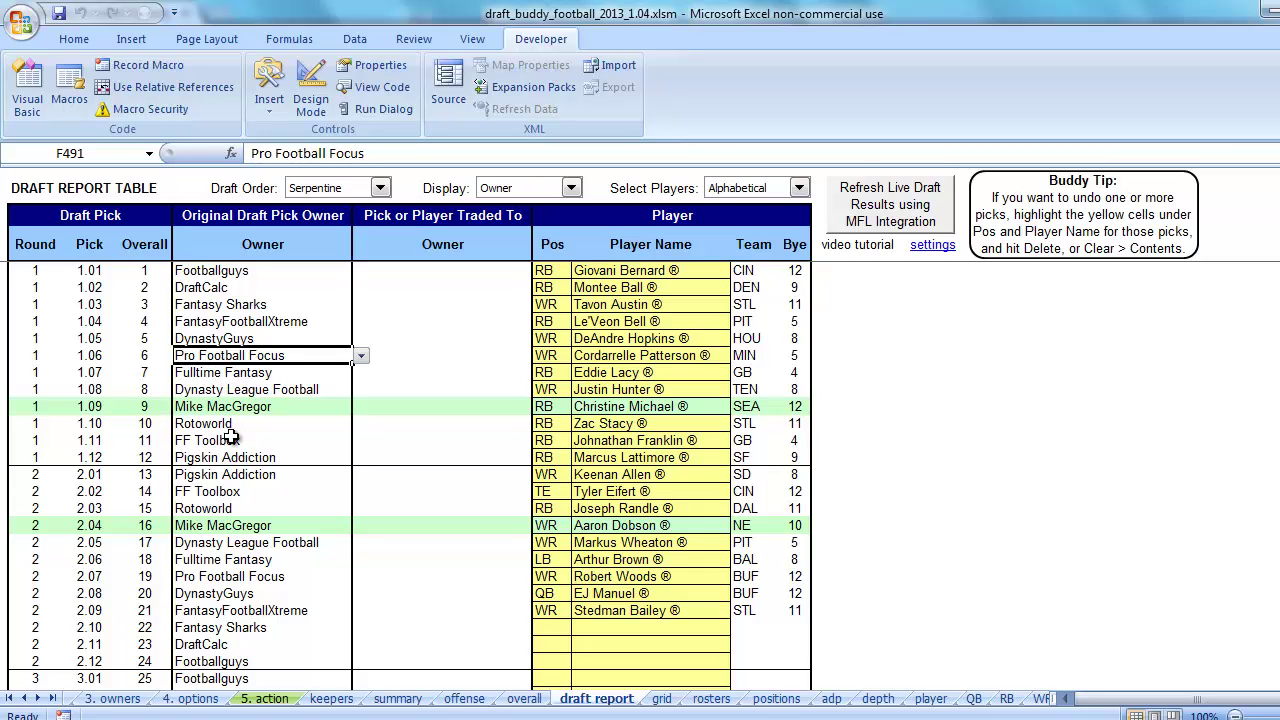
pyautogui.click(112, 698)
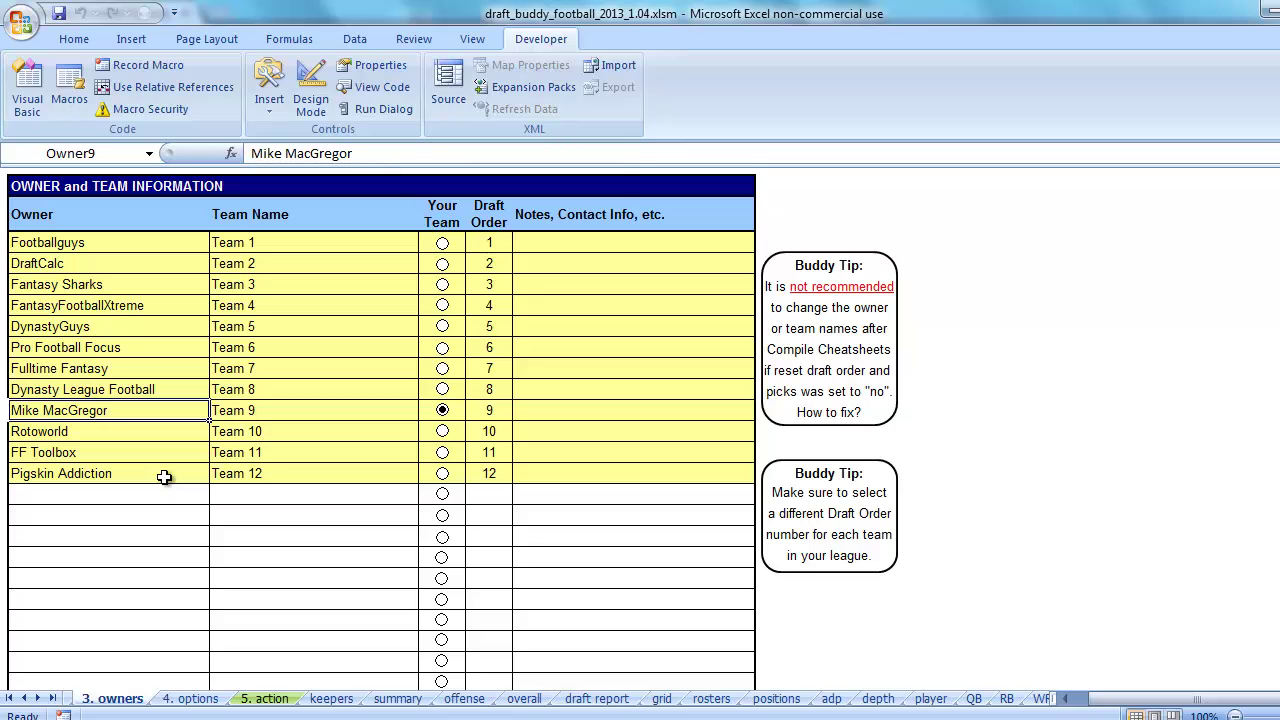
pyautogui.write('FF Today')
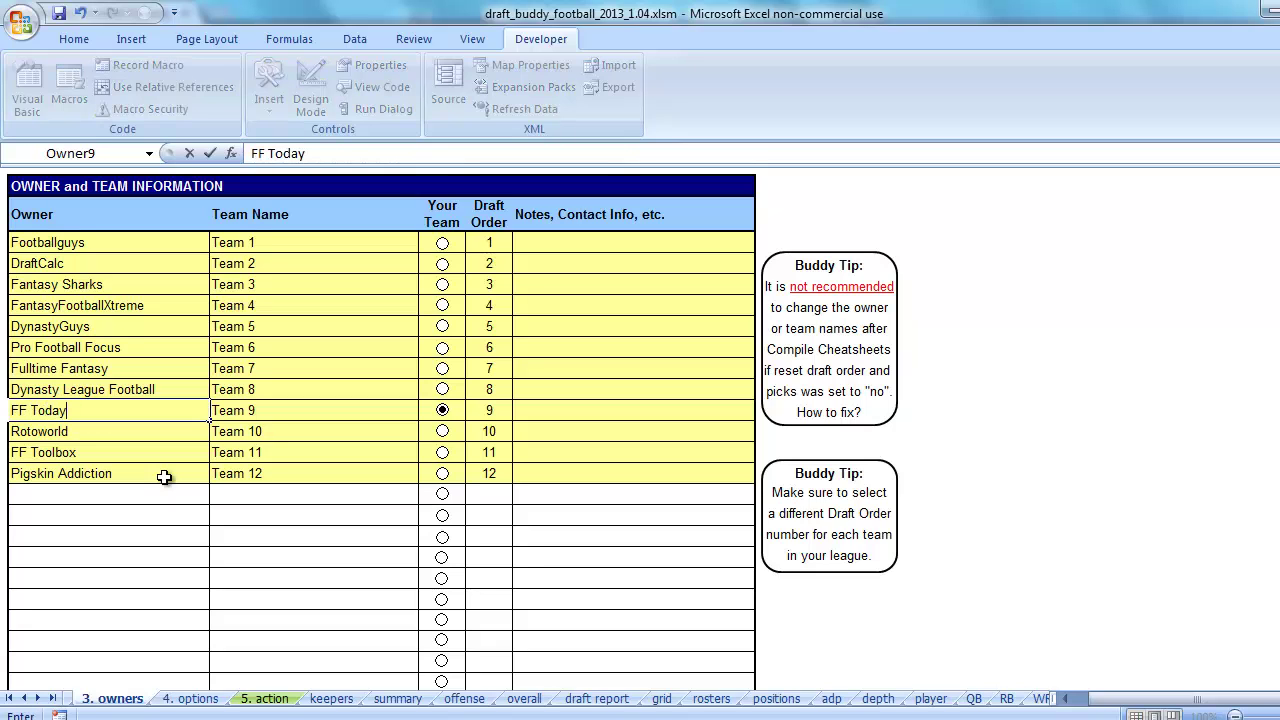
pyautogui.press('Return')
pyautogui.press('Up')
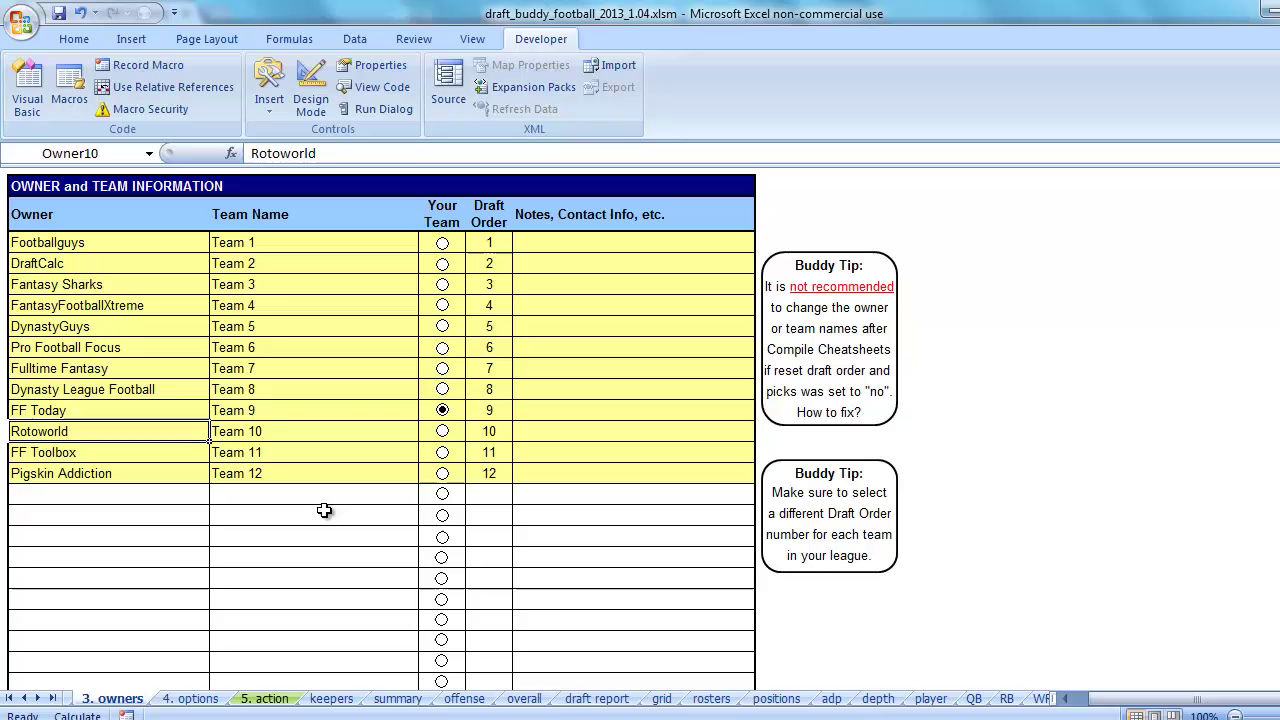
pyautogui.click(596, 699)
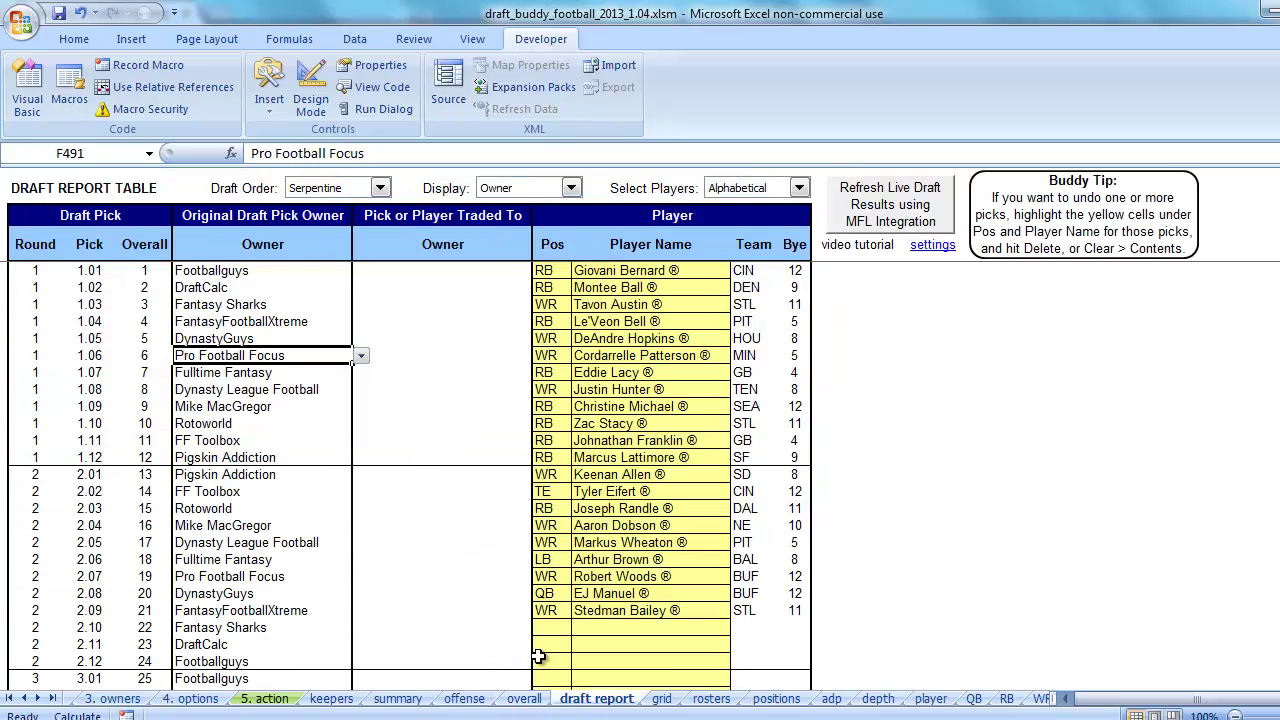
pyautogui.click(233, 408)
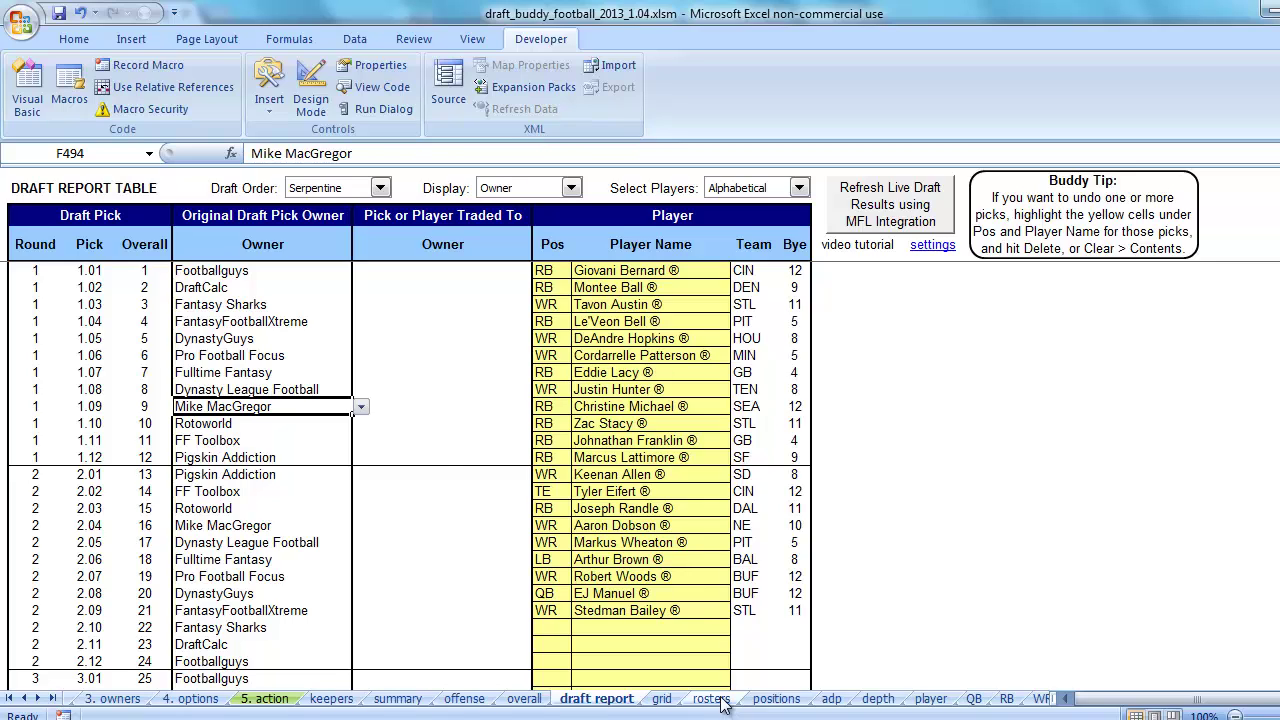
# After a look at the rosters, restore the user's own name as the ninth owner.
pyautogui.click(596, 408)
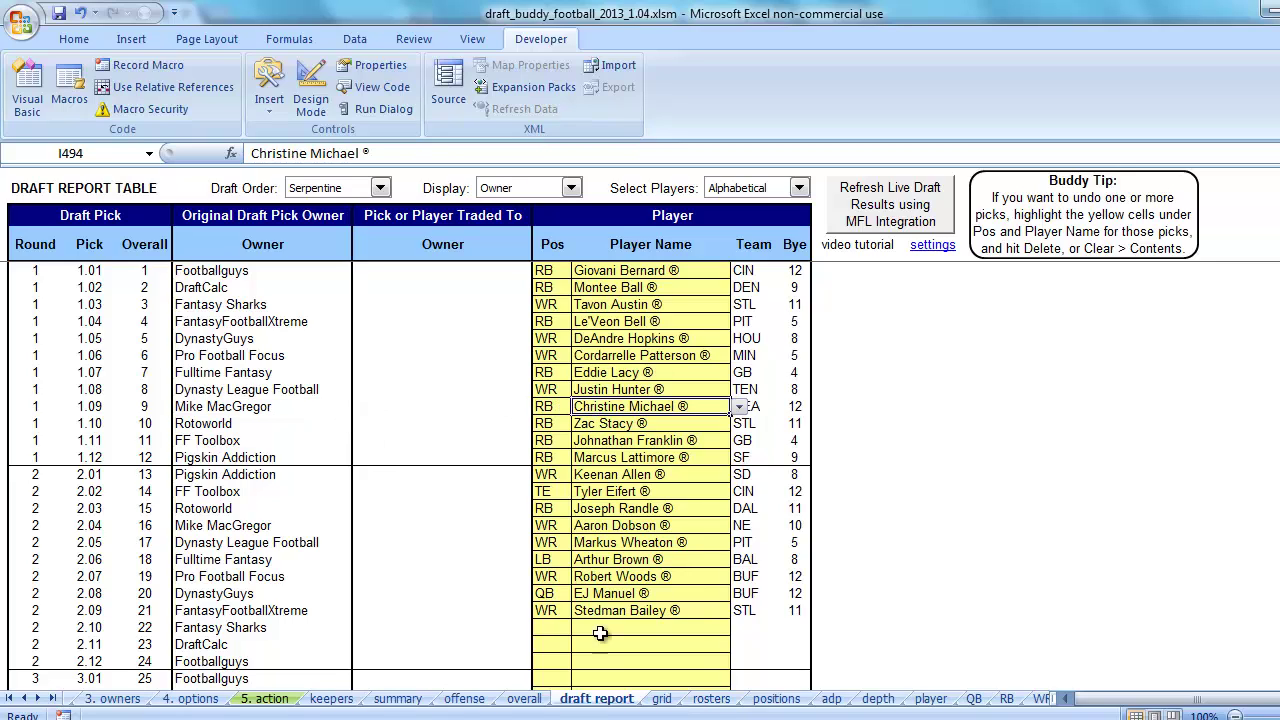
pyautogui.click(720, 700)
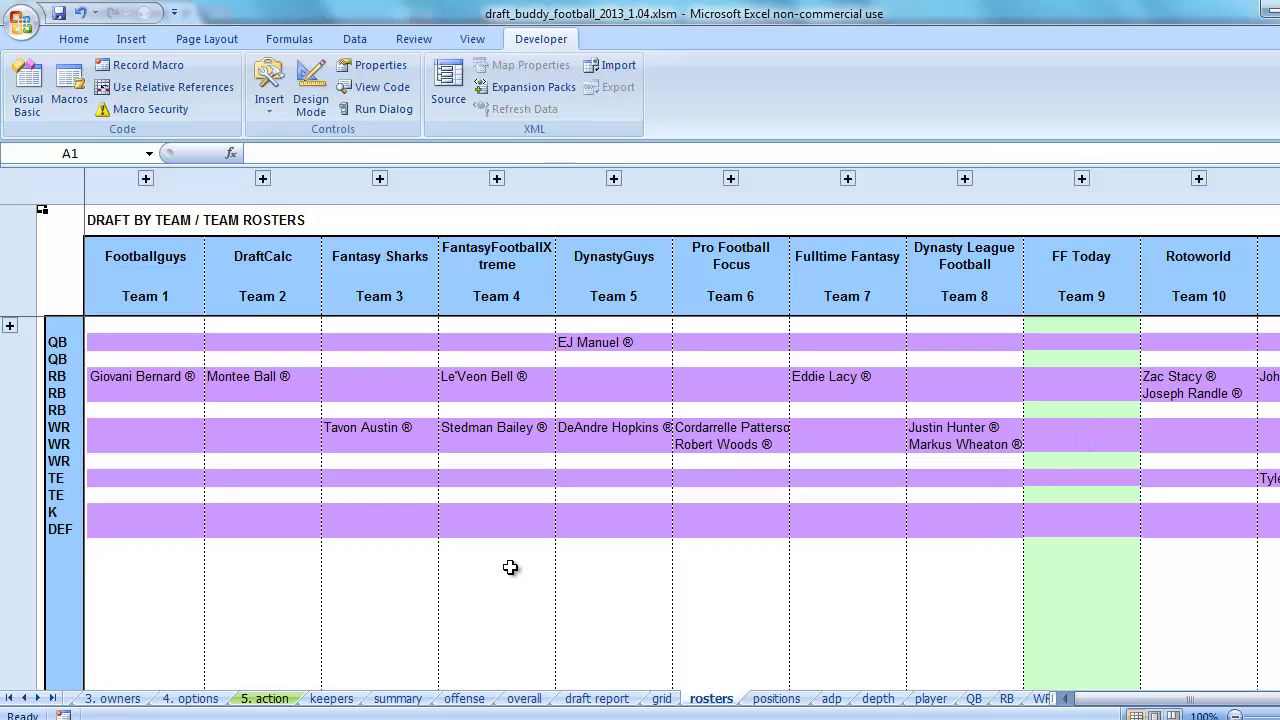
pyautogui.click(113, 699)
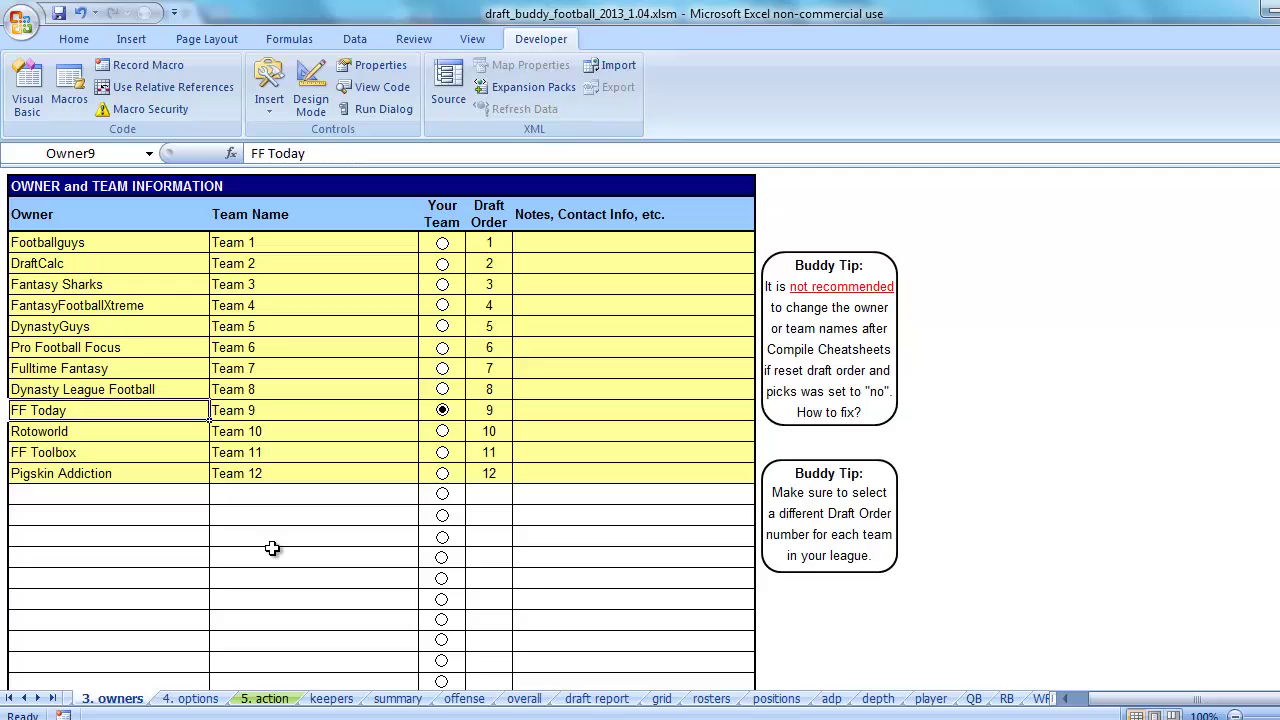
pyautogui.write('Mike Mac')
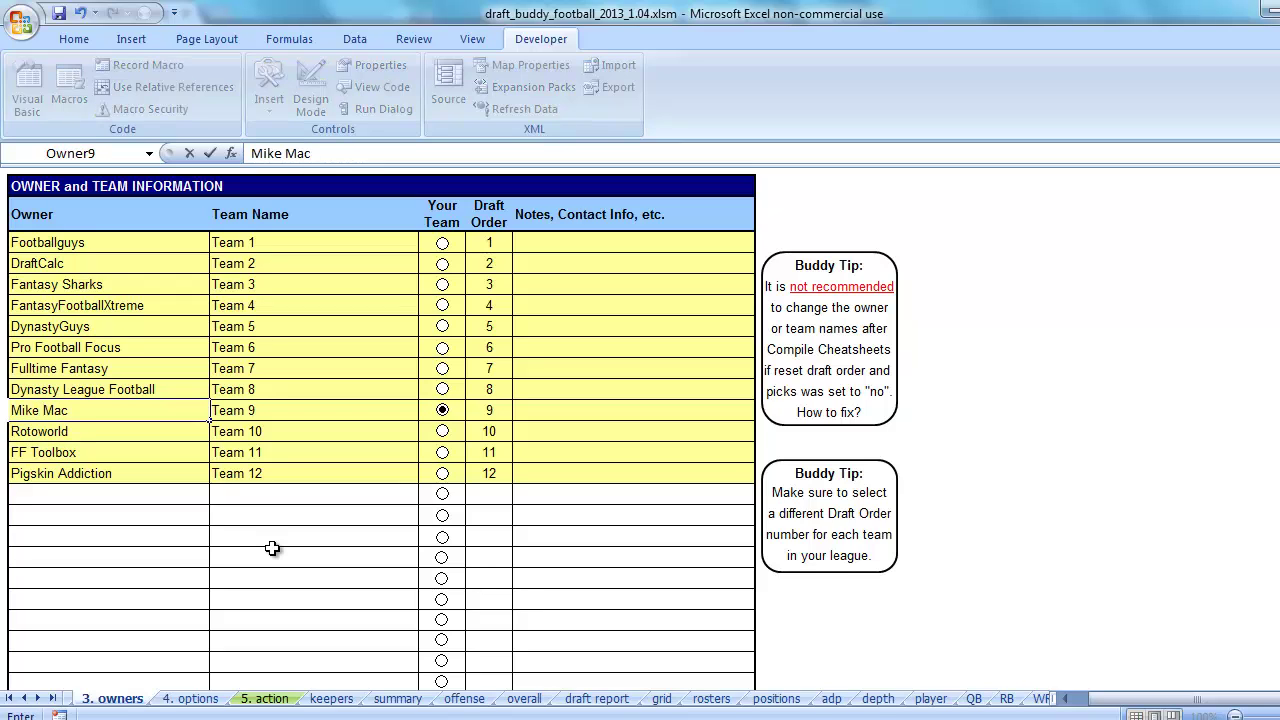
pyautogui.write('Gregor')
pyautogui.press('Return')
pyautogui.press('Return')
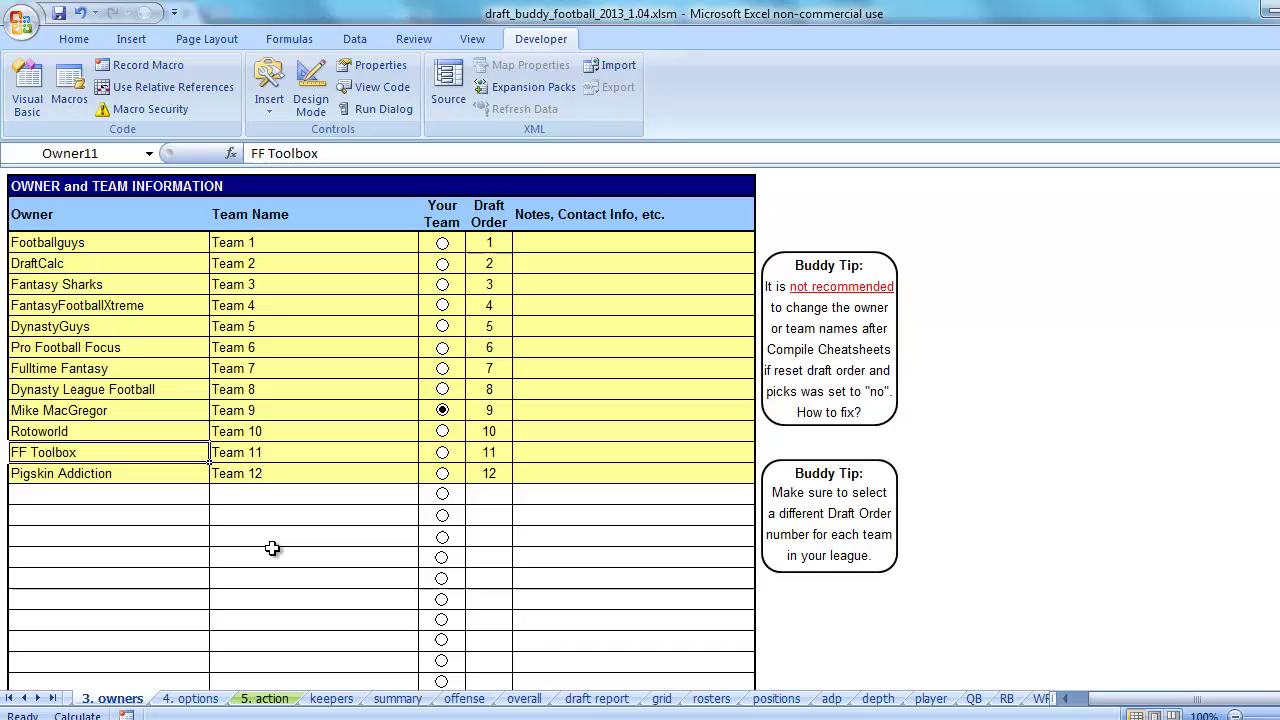
pyautogui.press('Up')
pyautogui.press('Up')
# Compare the draft report against the team rosters sheet.
pyautogui.click(600, 699)
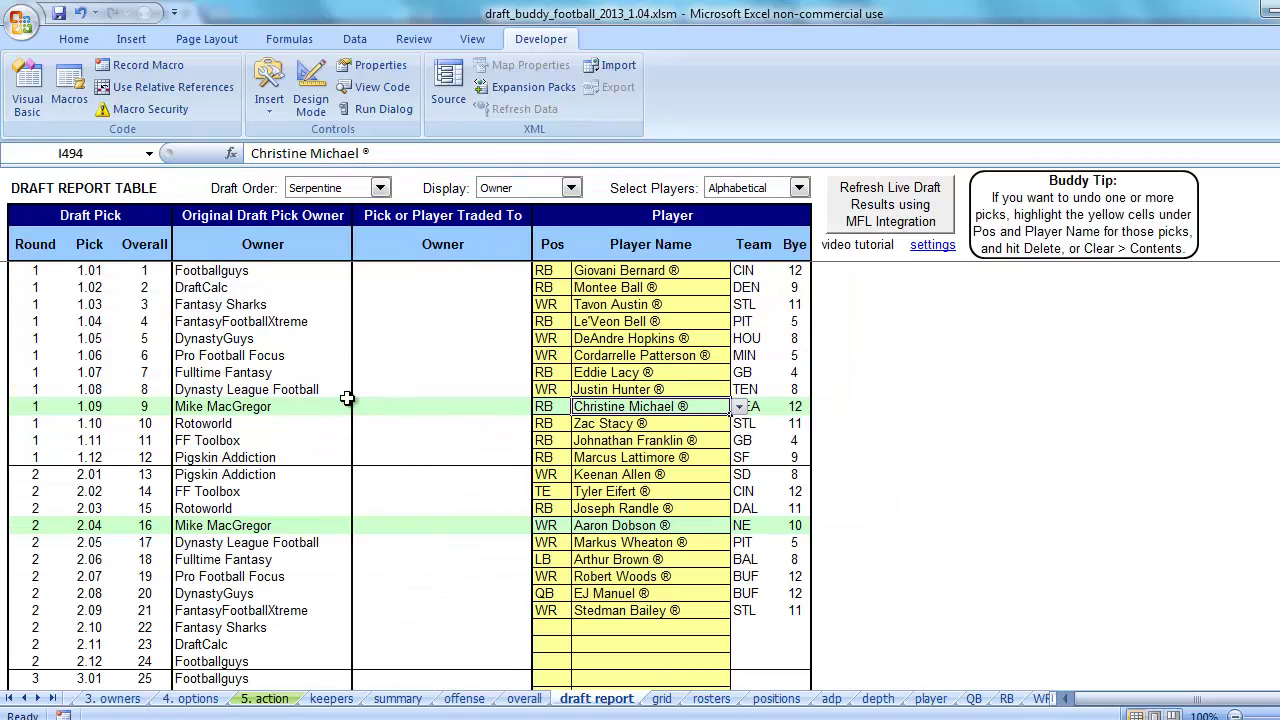
pyautogui.click(712, 699)
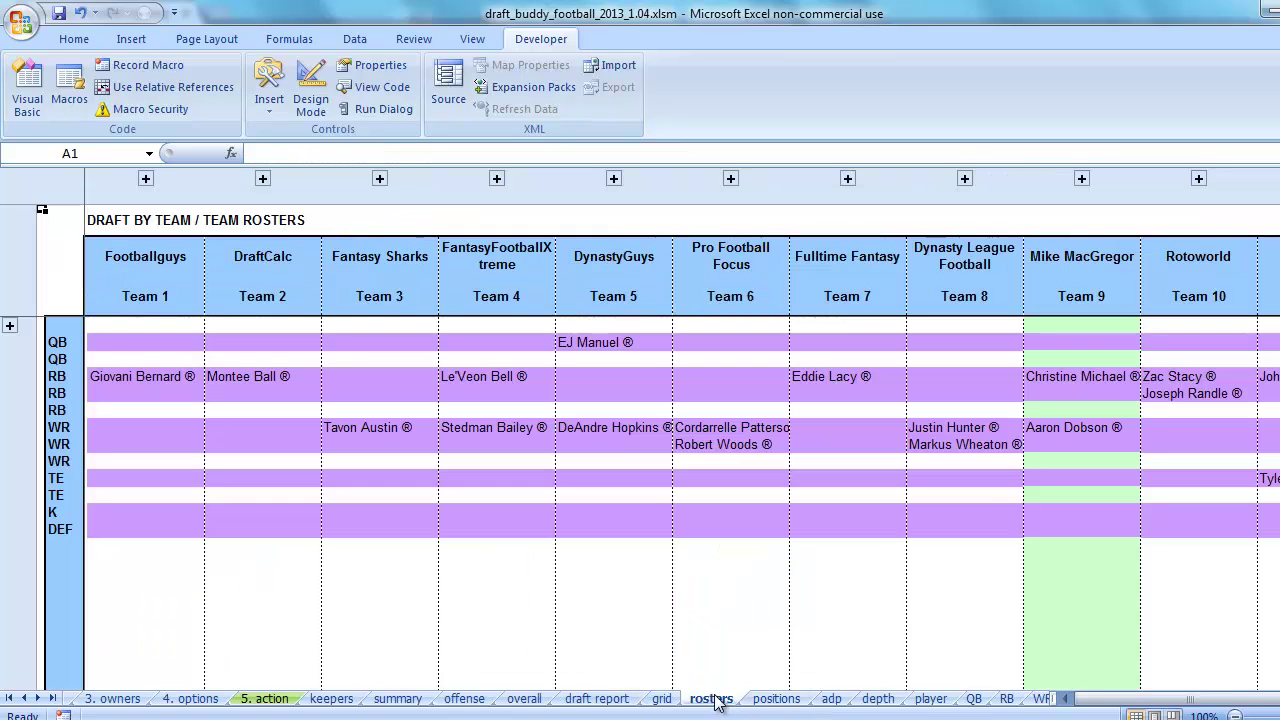
pyautogui.click(598, 700)
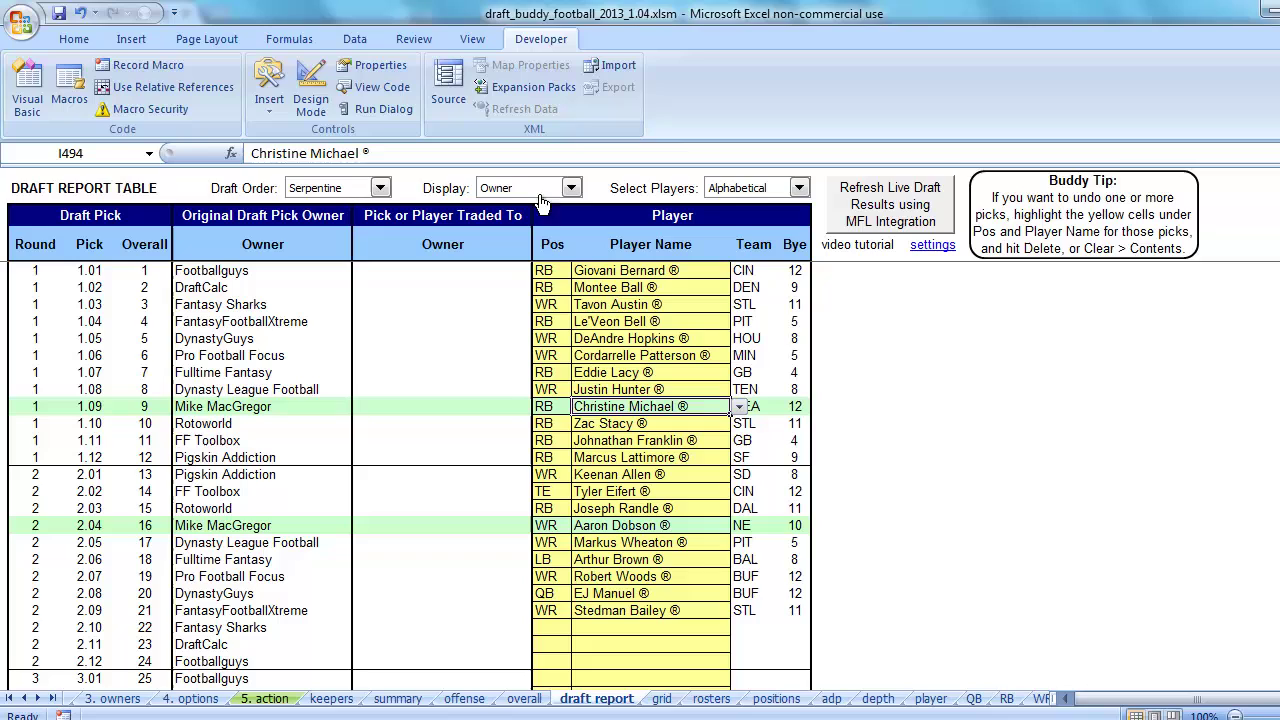
pyautogui.click(380, 190)
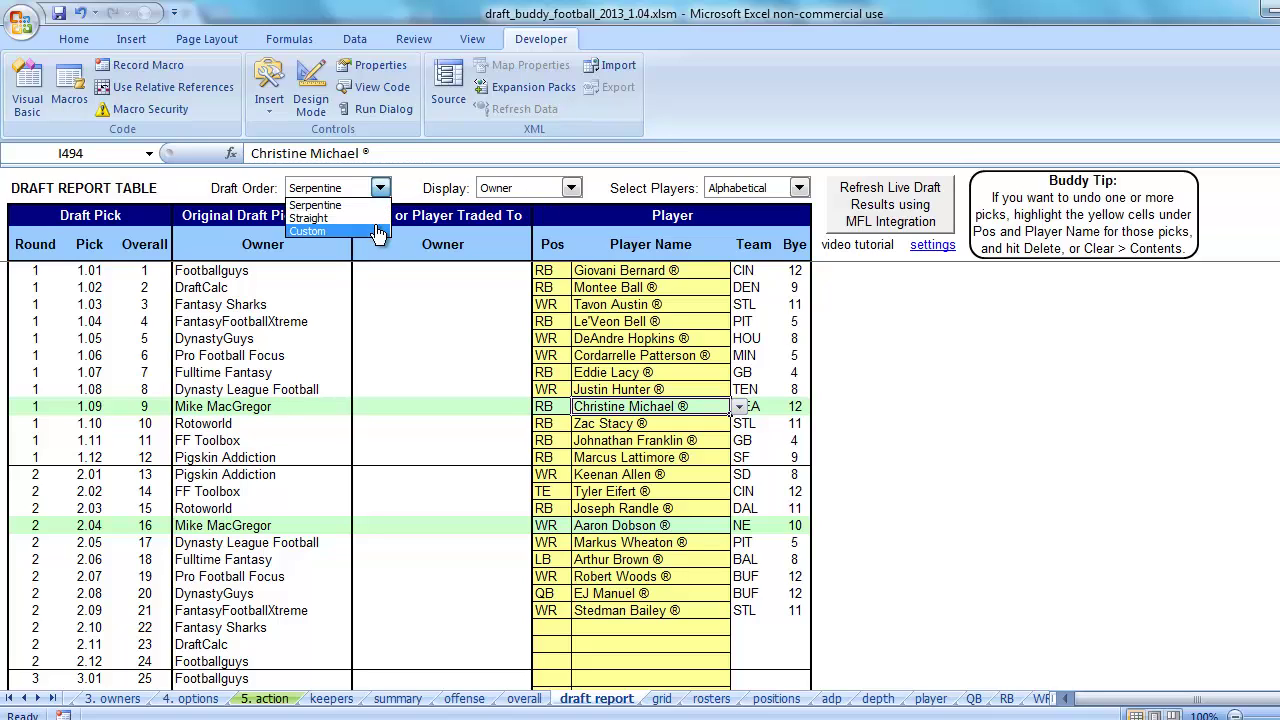
pyautogui.click(372, 231)
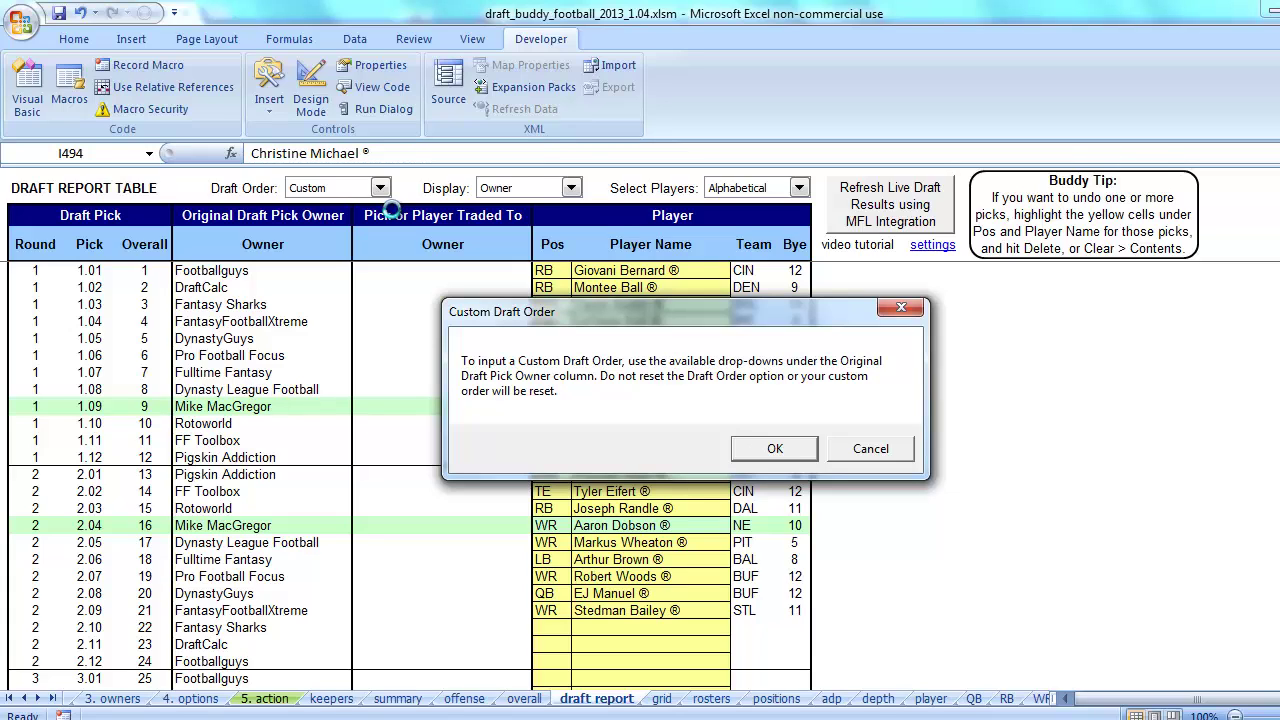
pyautogui.click(765, 451)
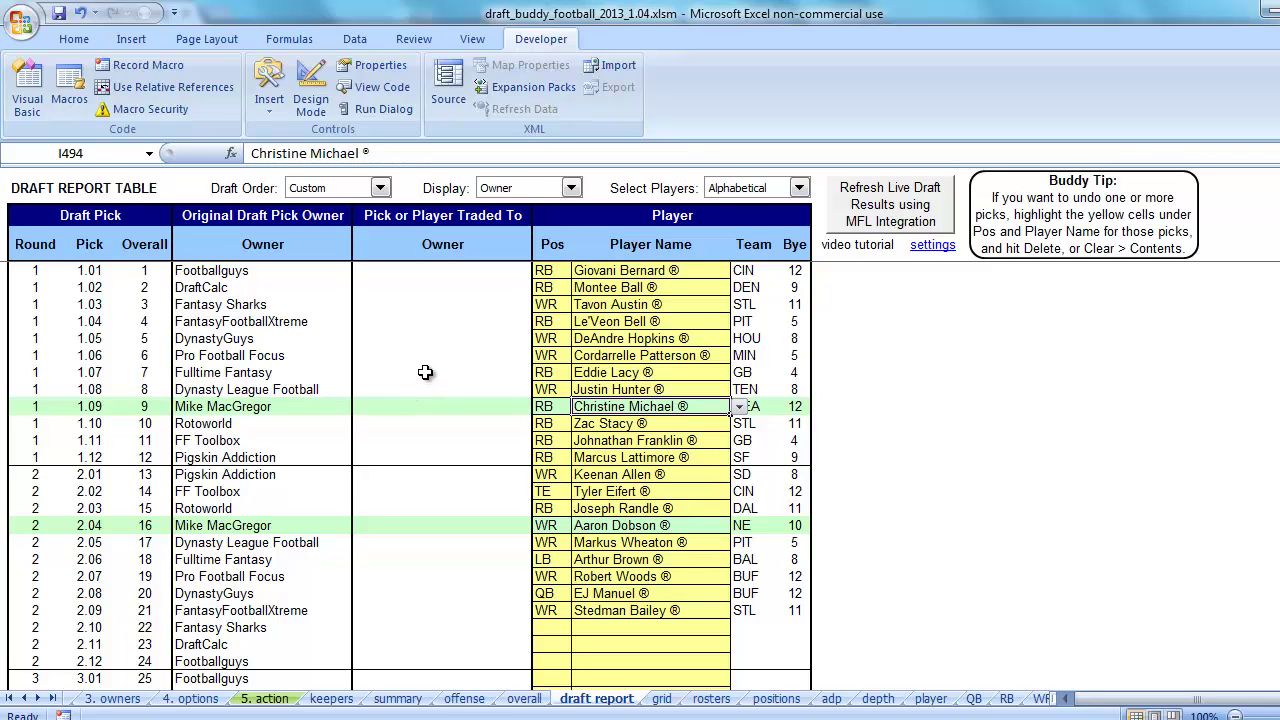
pyautogui.click(270, 272)
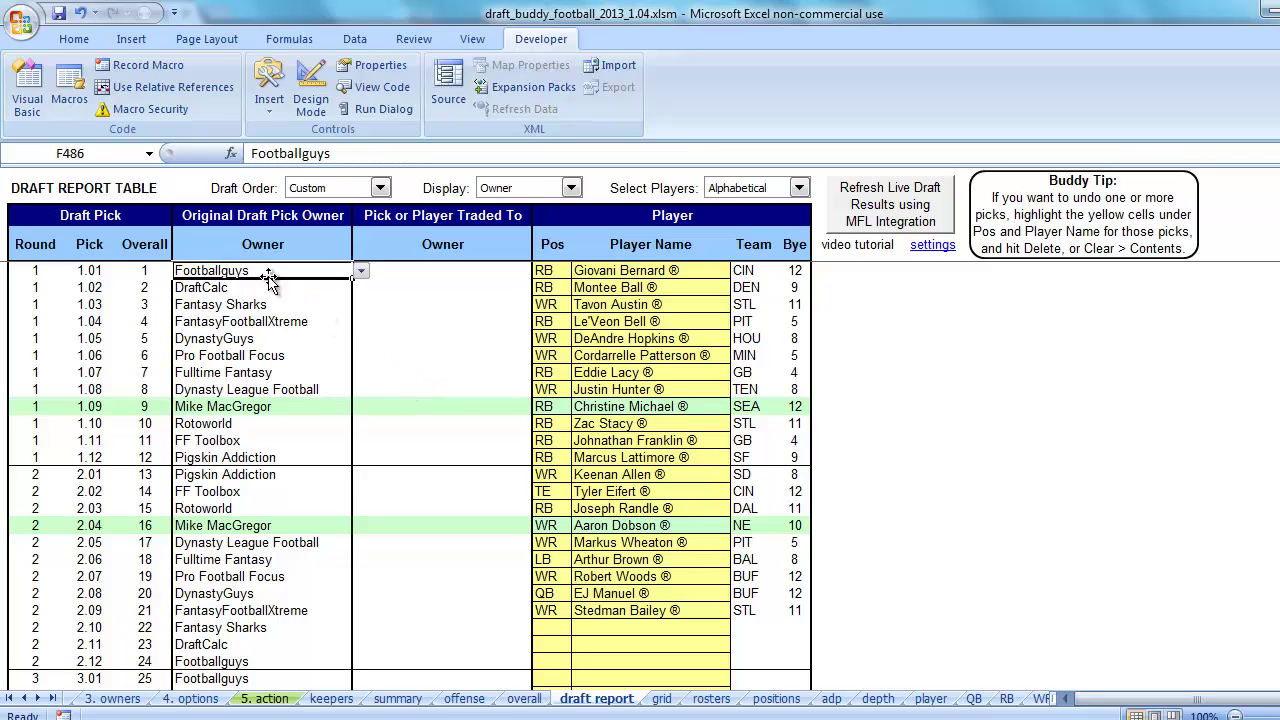
pyautogui.click(264, 324)
pyautogui.click(266, 273)
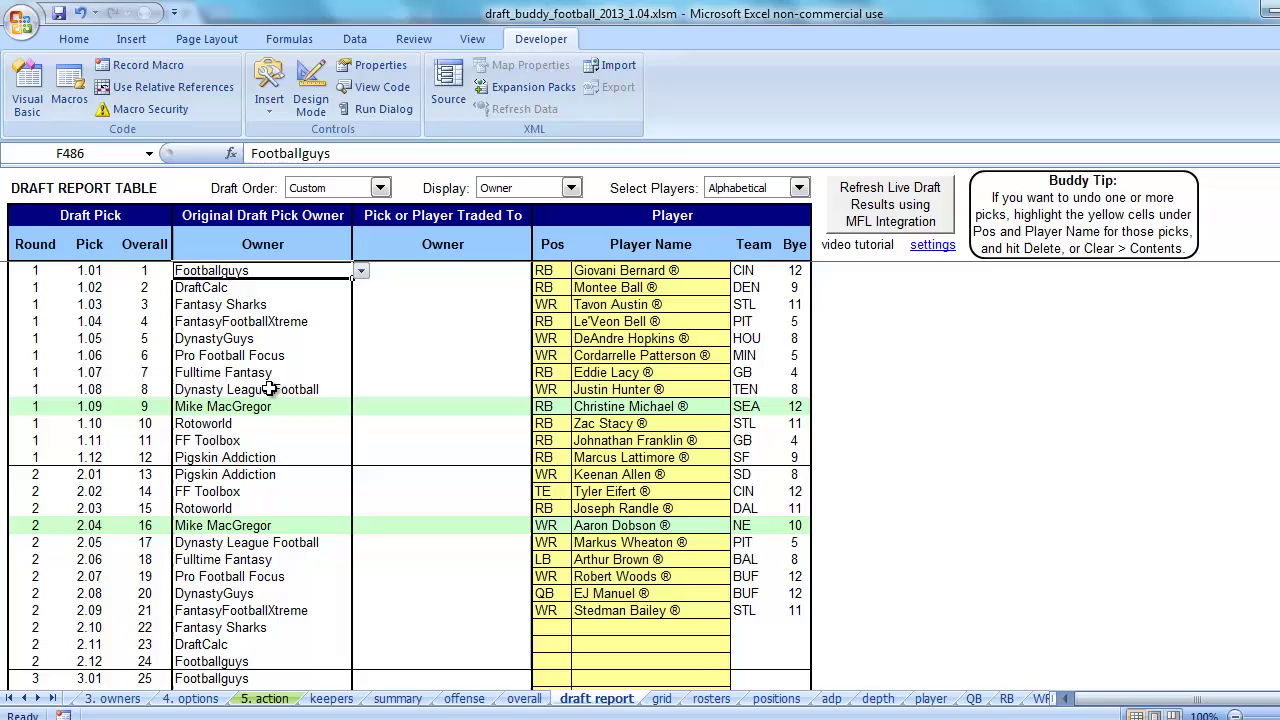
pyautogui.click(381, 190)
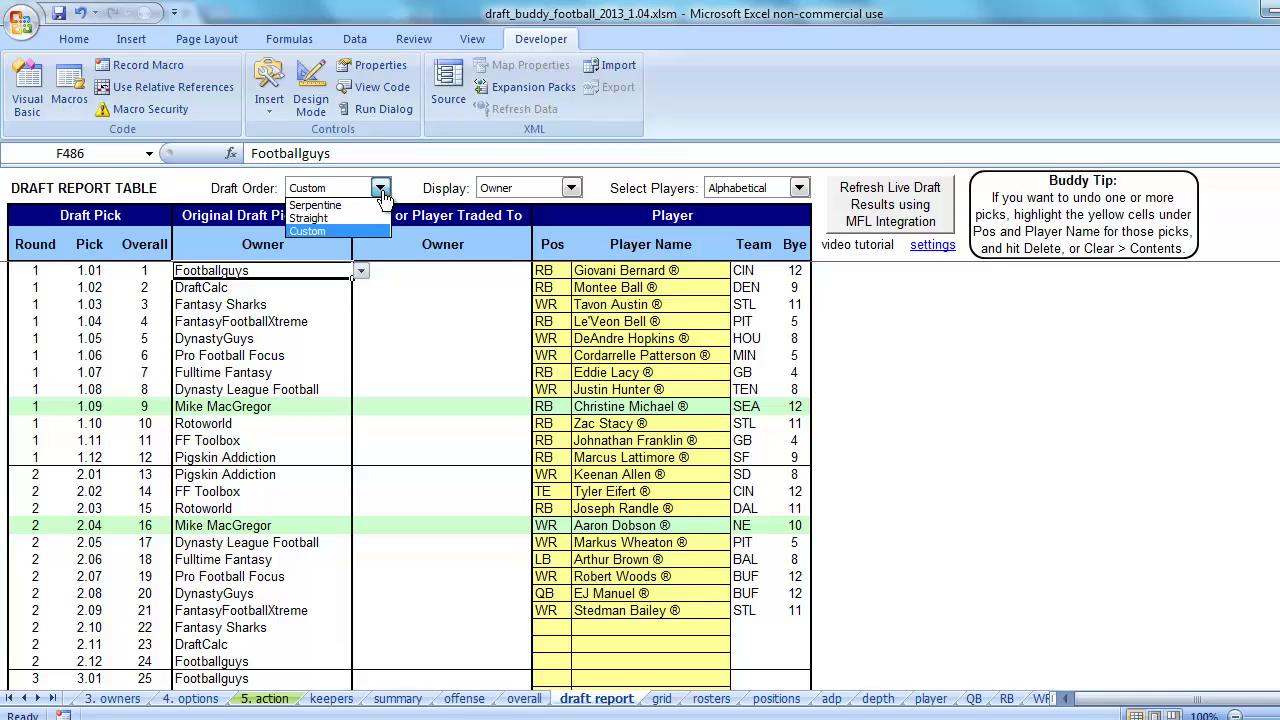
pyautogui.click(375, 206)
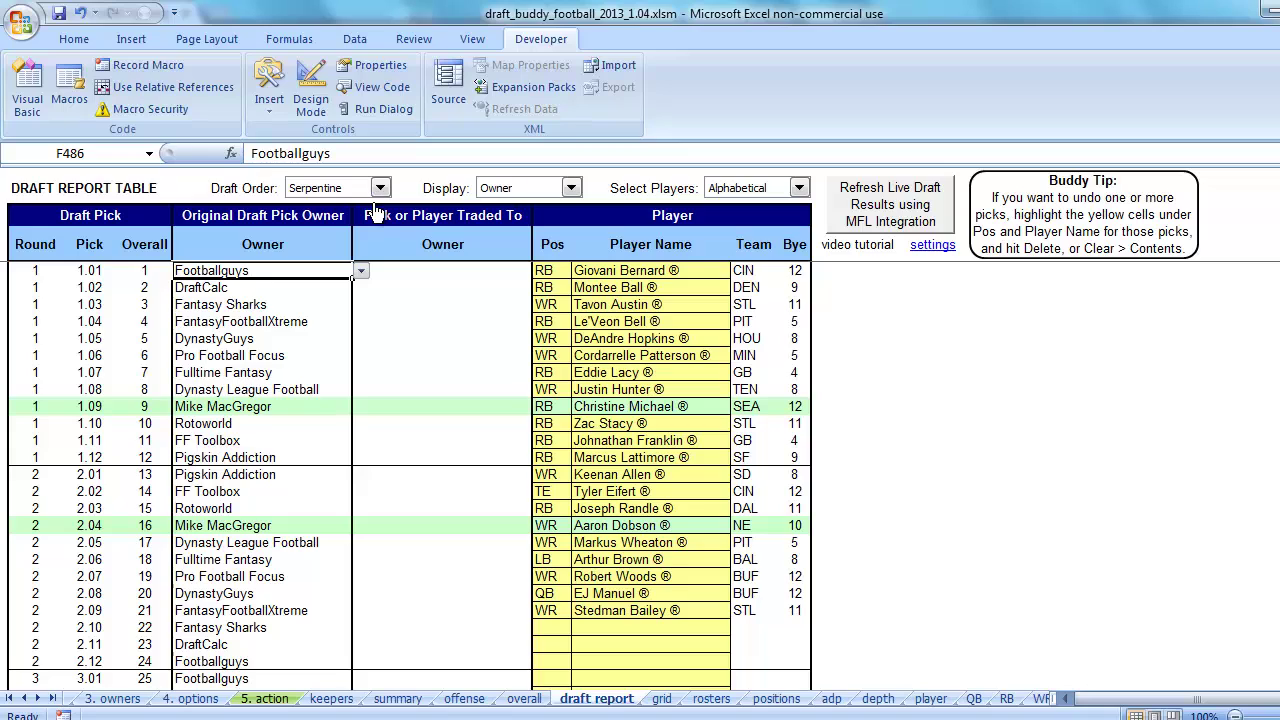
pyautogui.click(272, 304)
pyautogui.click(254, 338)
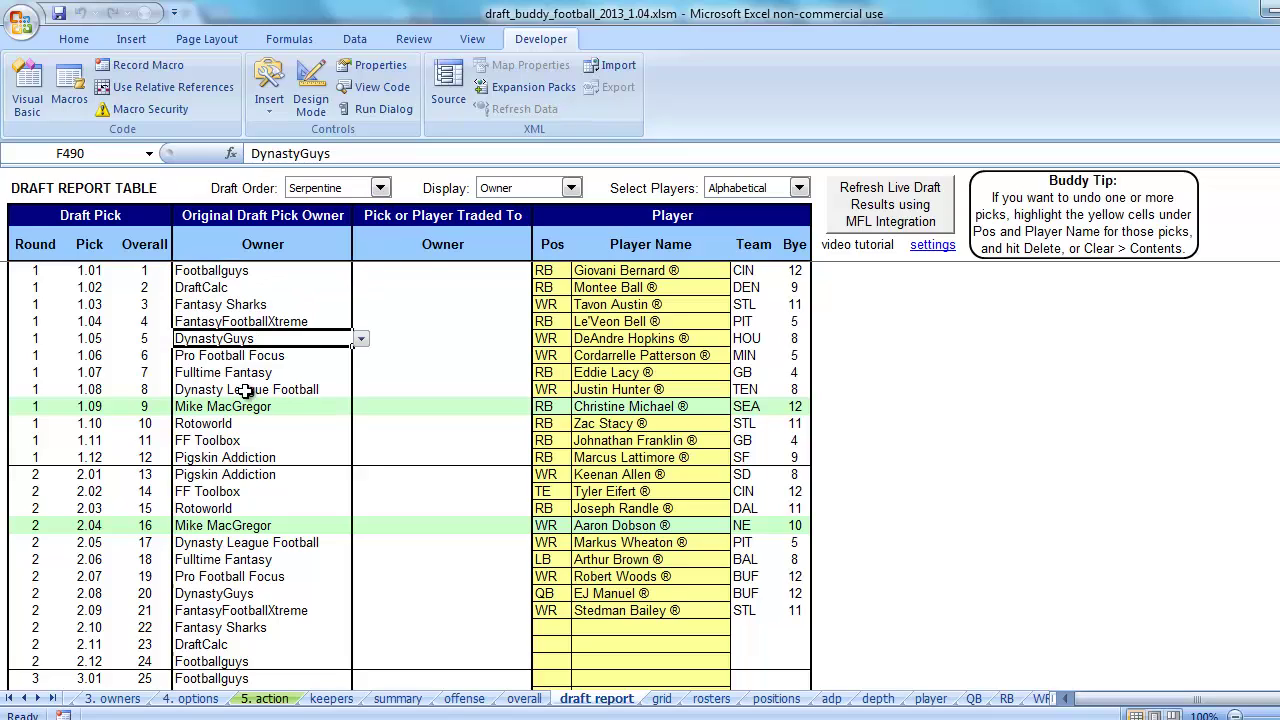
pyautogui.click(250, 392)
pyautogui.click(230, 322)
pyautogui.click(227, 269)
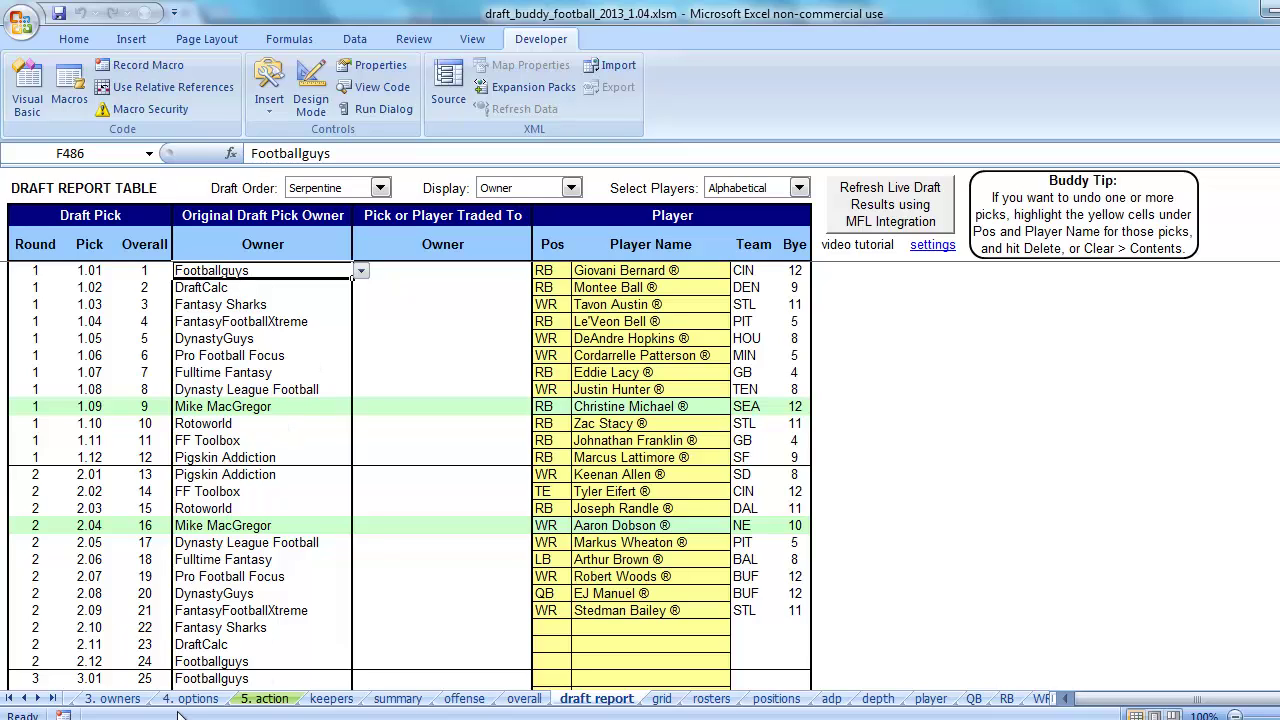
# Rename owner 9 to FF Today and confirm the change on the rosters sheet.
pyautogui.click(120, 699)
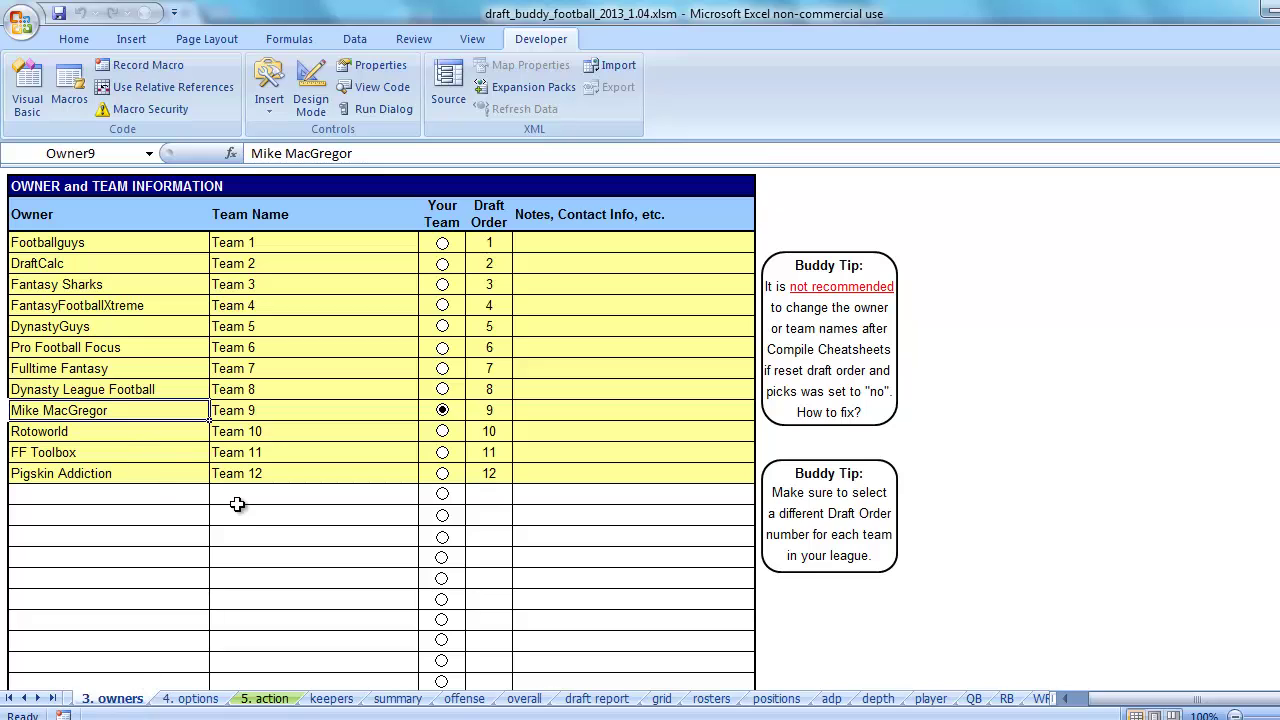
pyautogui.write('FF T')
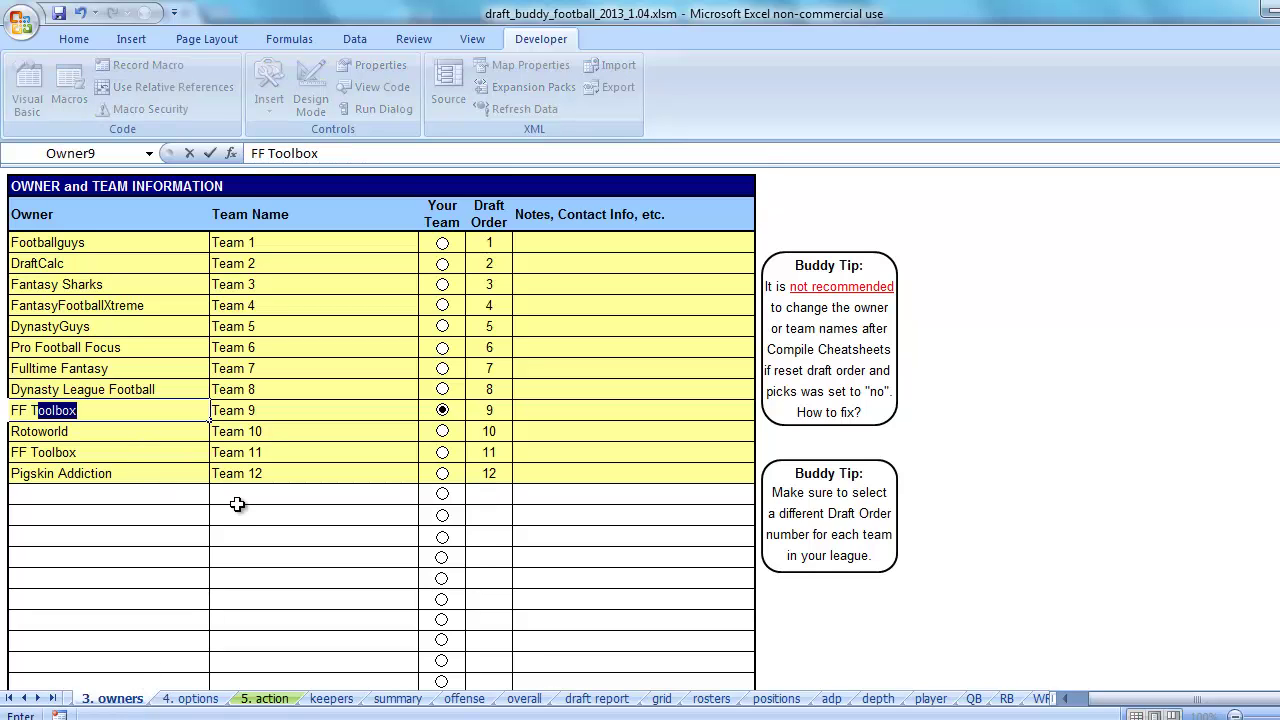
pyautogui.write('oday')
pyautogui.press('Return')
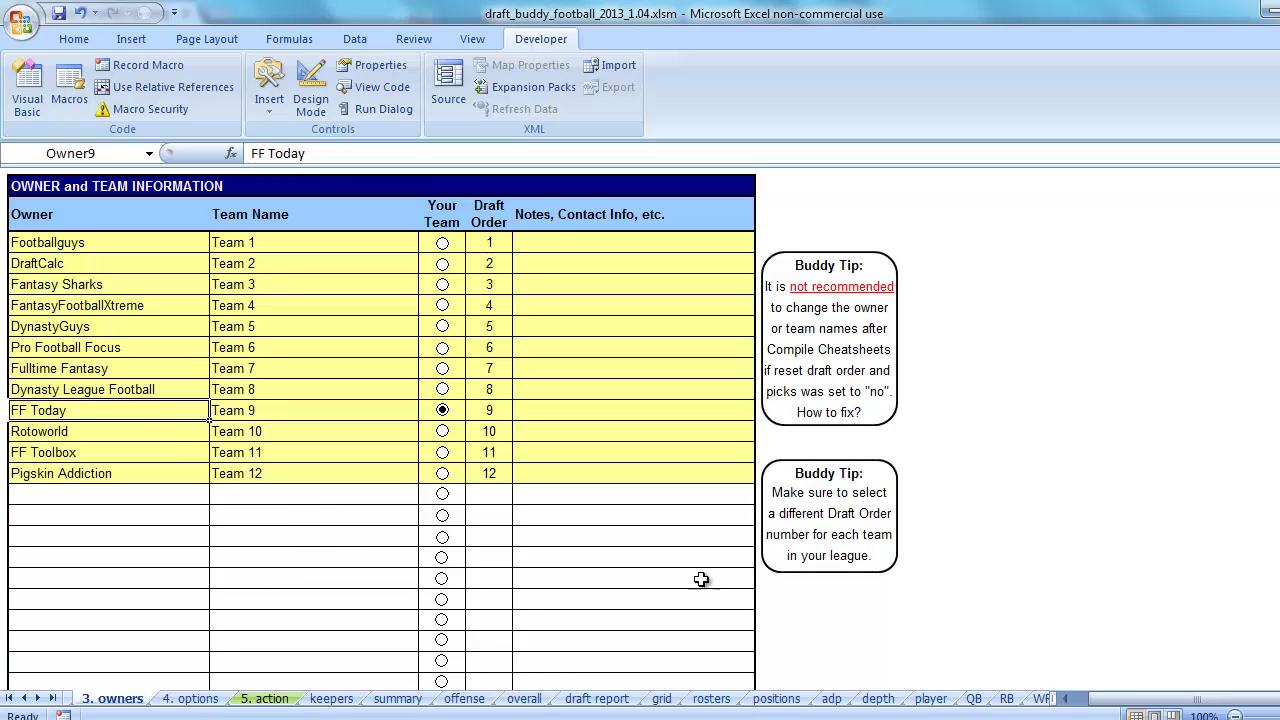
pyautogui.click(711, 699)
pyautogui.click(1057, 341)
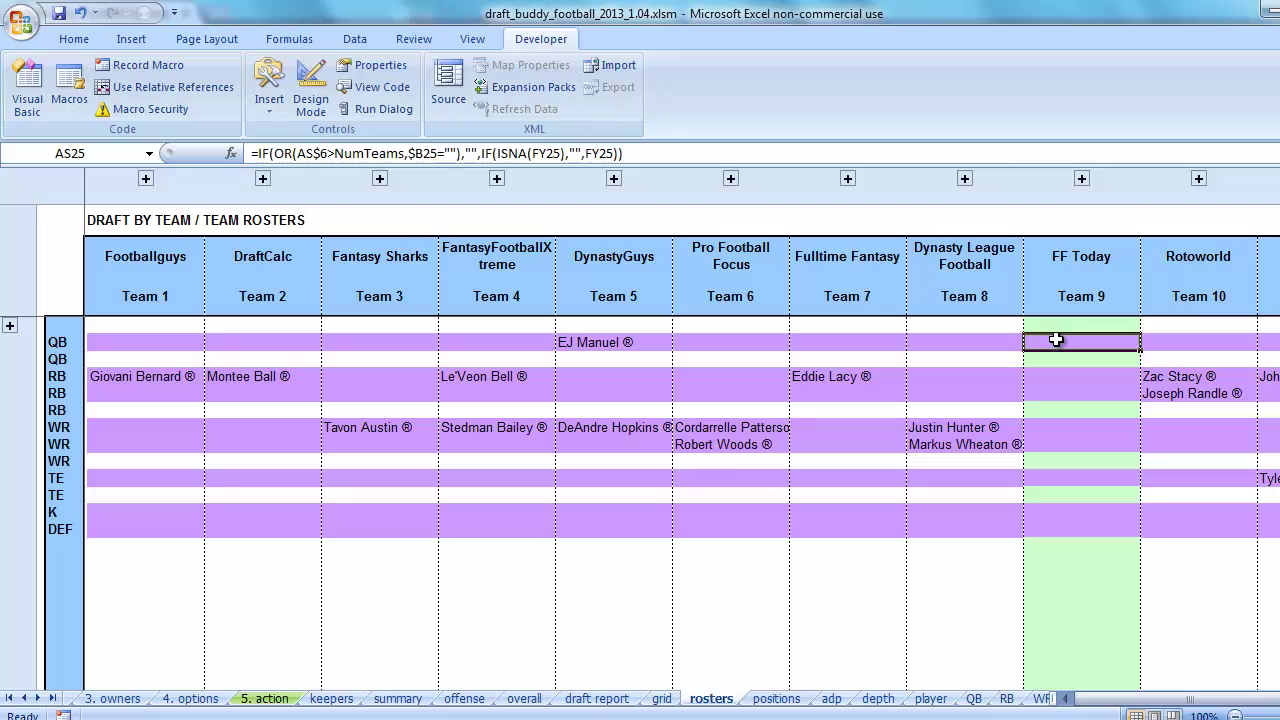
# Check the draft report, which still lists the old custom name at picks 1.09 and 3.09.
pyautogui.click(597, 699)
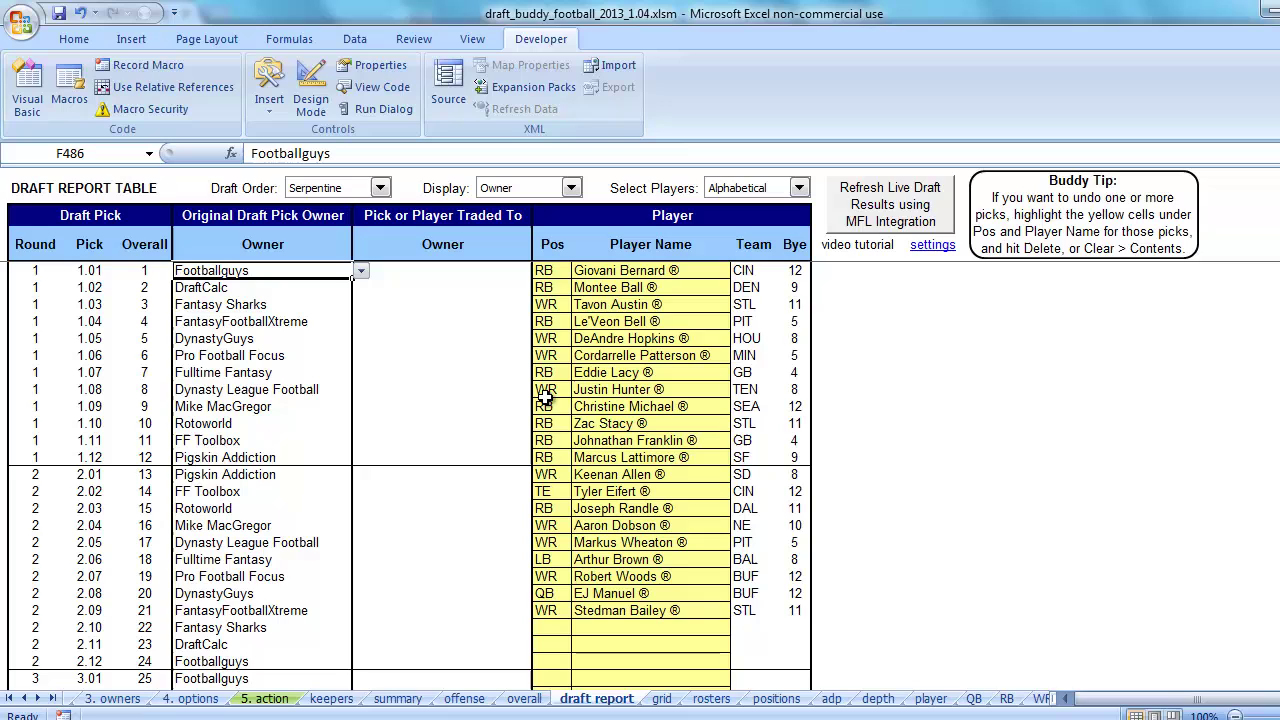
pyautogui.click(212, 405)
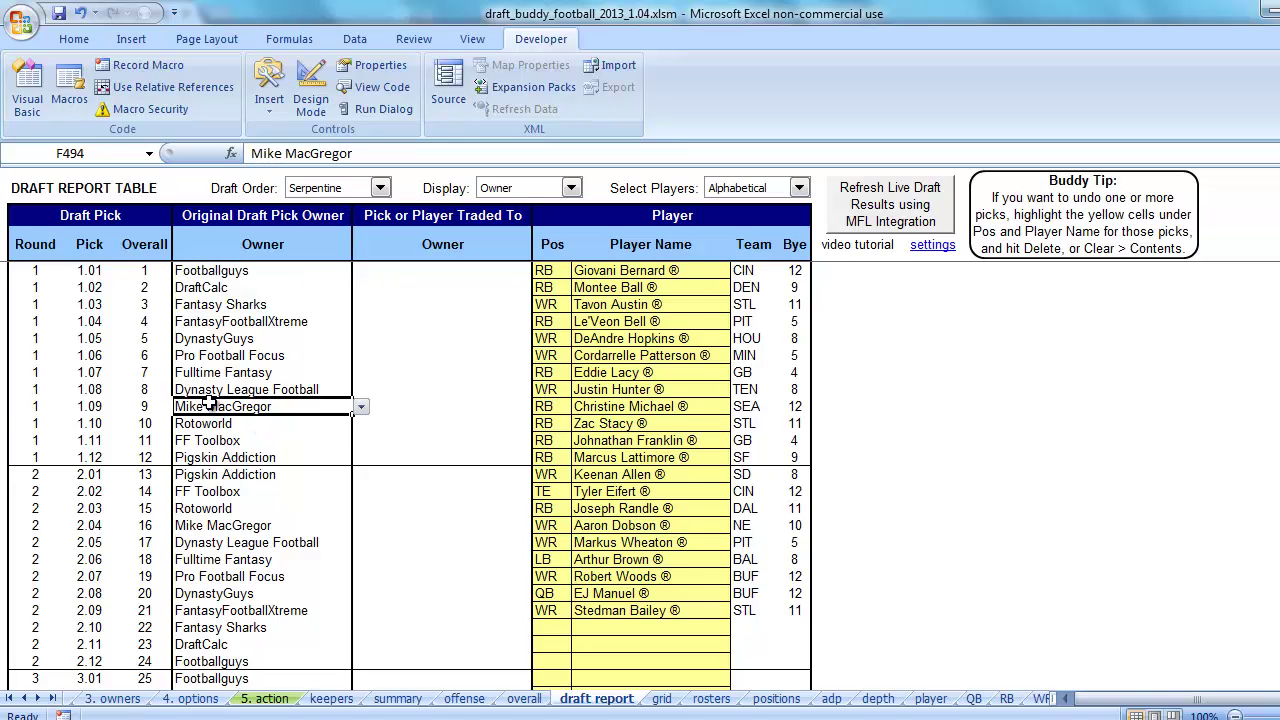
pyautogui.scroll(-3, 222, 470)
pyautogui.scroll(-2, 222, 474)
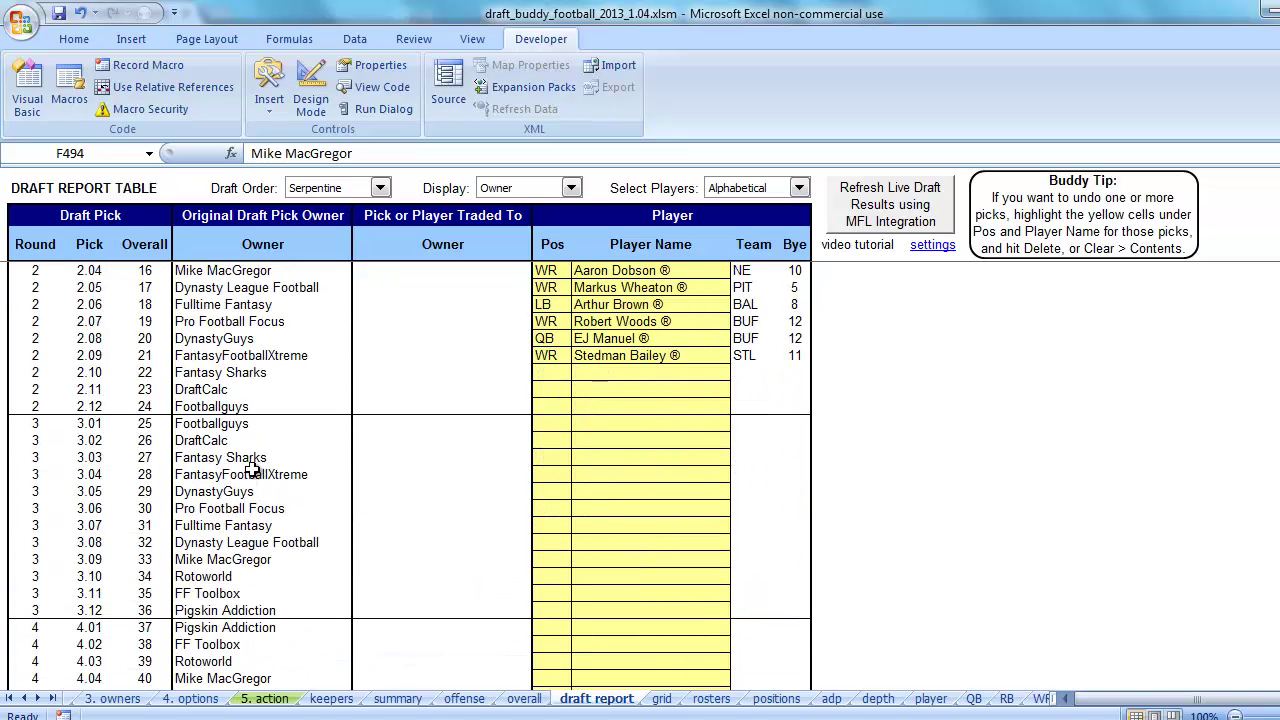
pyautogui.click(238, 560)
pyautogui.scroll(-3, 238, 560)
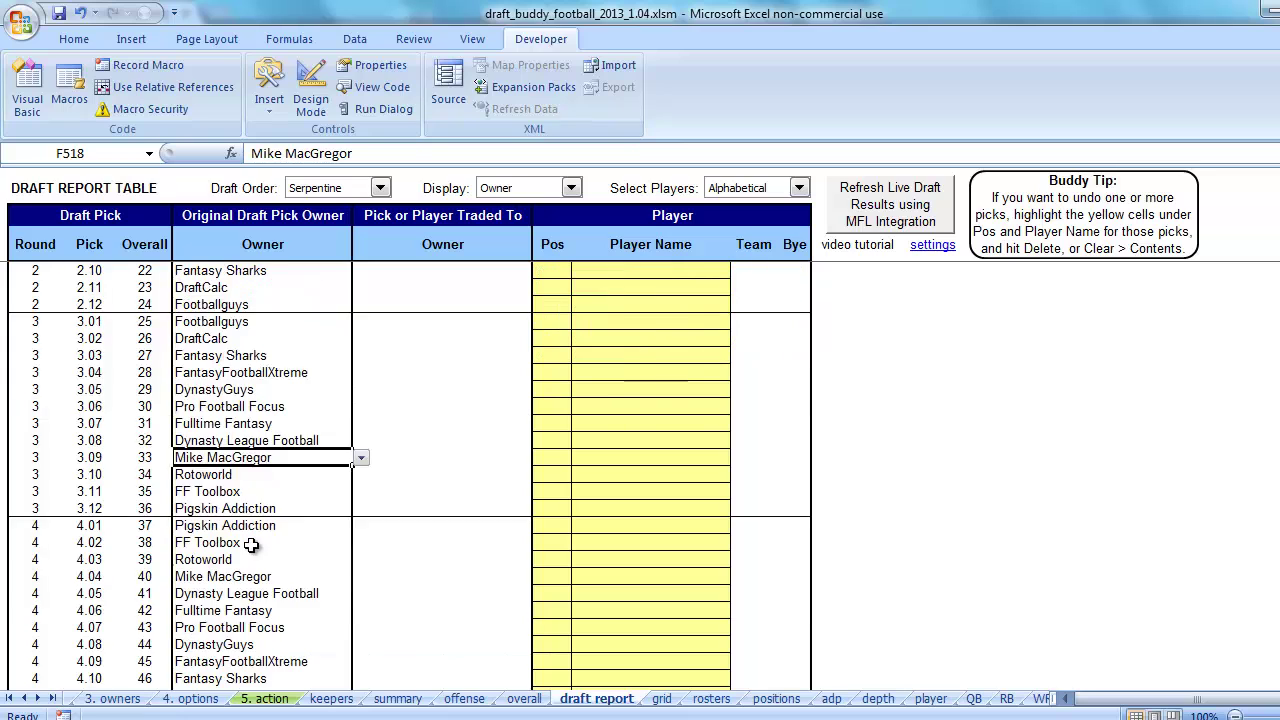
pyautogui.scroll(8, 330, 505)
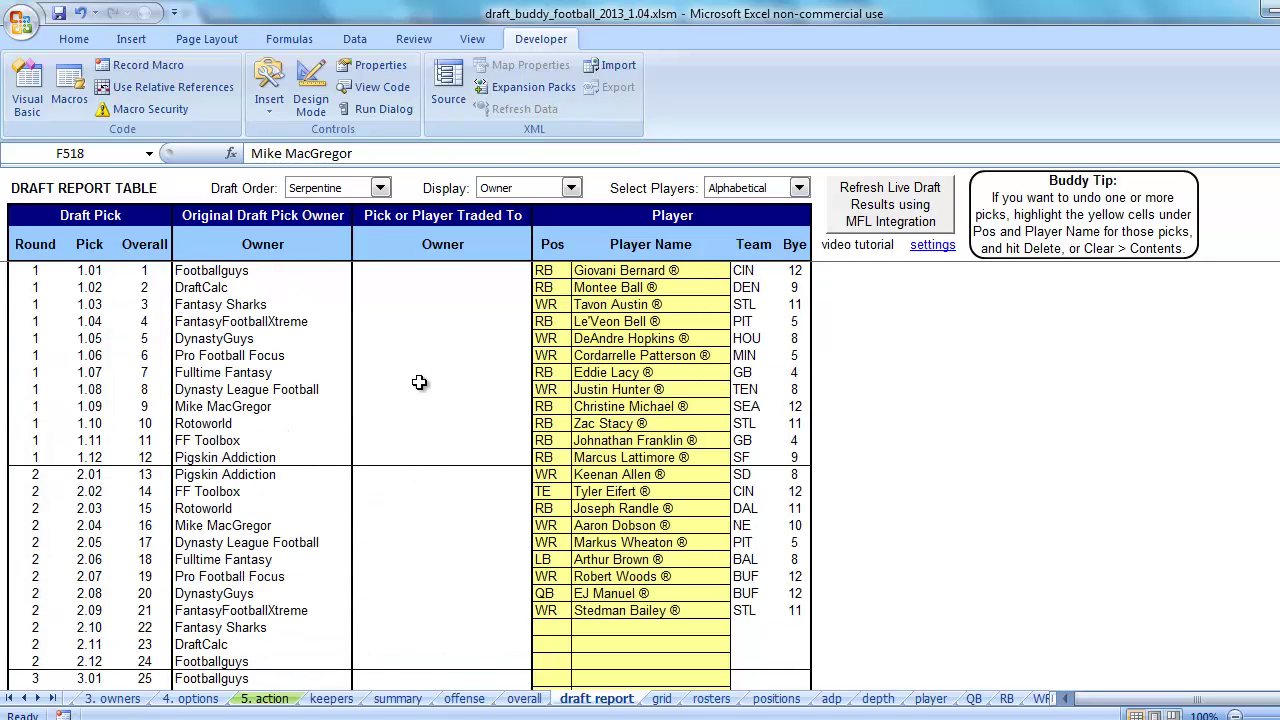
# Switch Draft Order to Straight and then back to Serpentine to refresh the report.
pyautogui.click(230, 276)
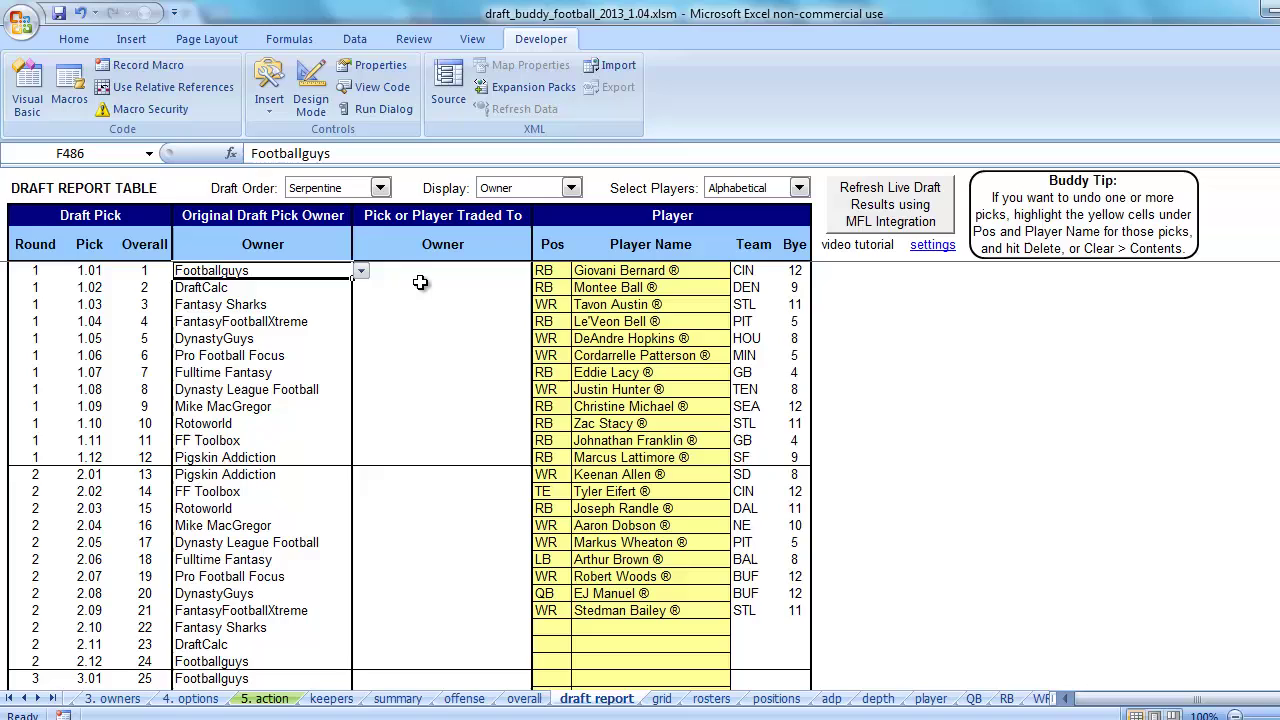
pyautogui.click(380, 190)
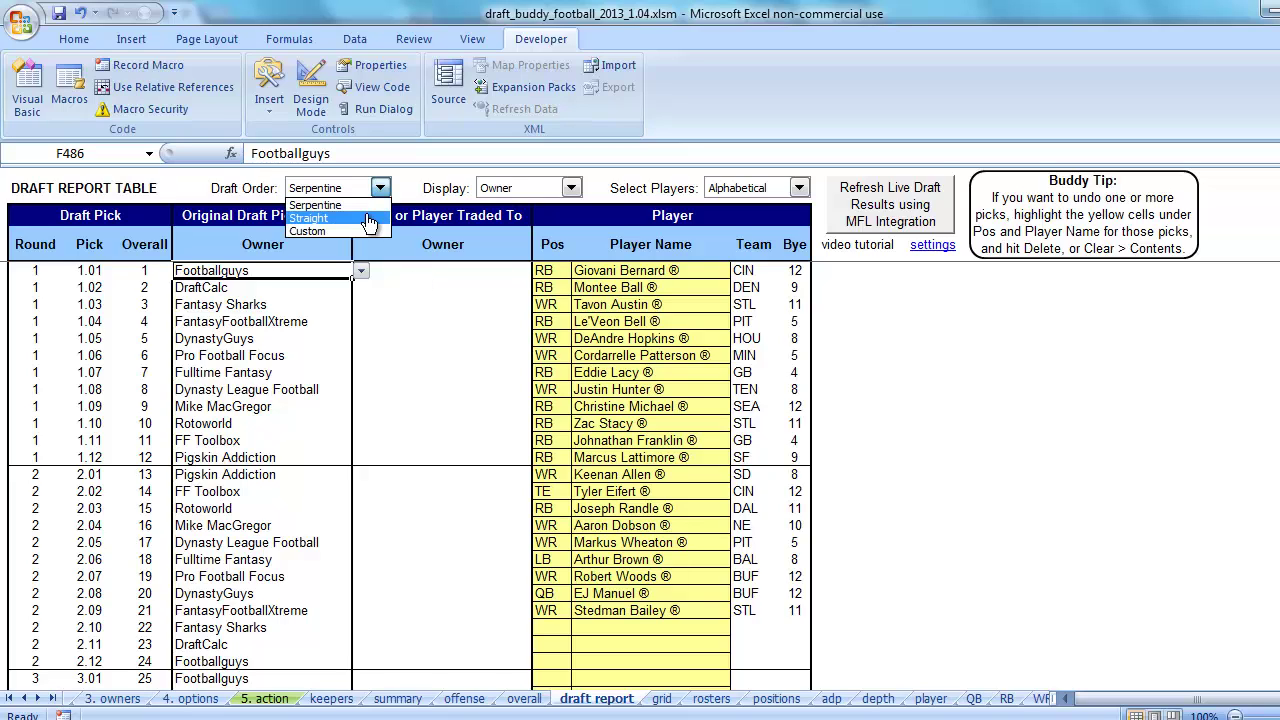
pyautogui.click(369, 219)
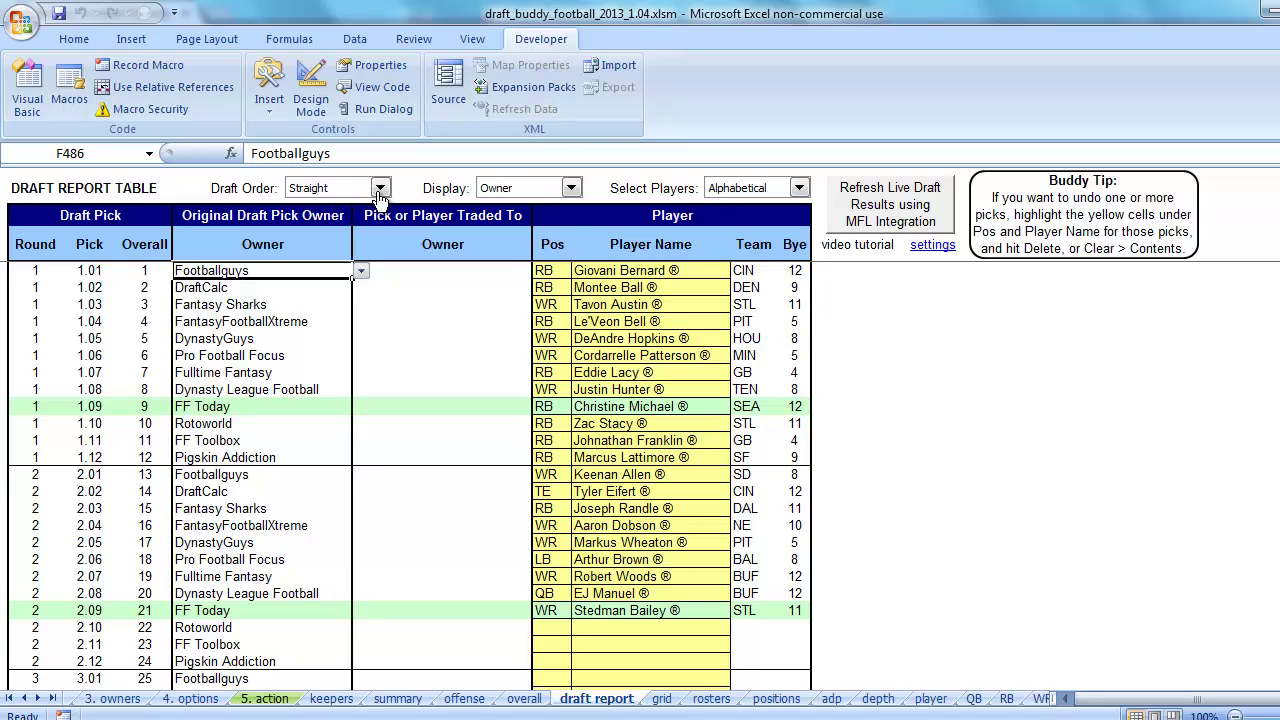
pyautogui.click(380, 190)
pyautogui.click(366, 214)
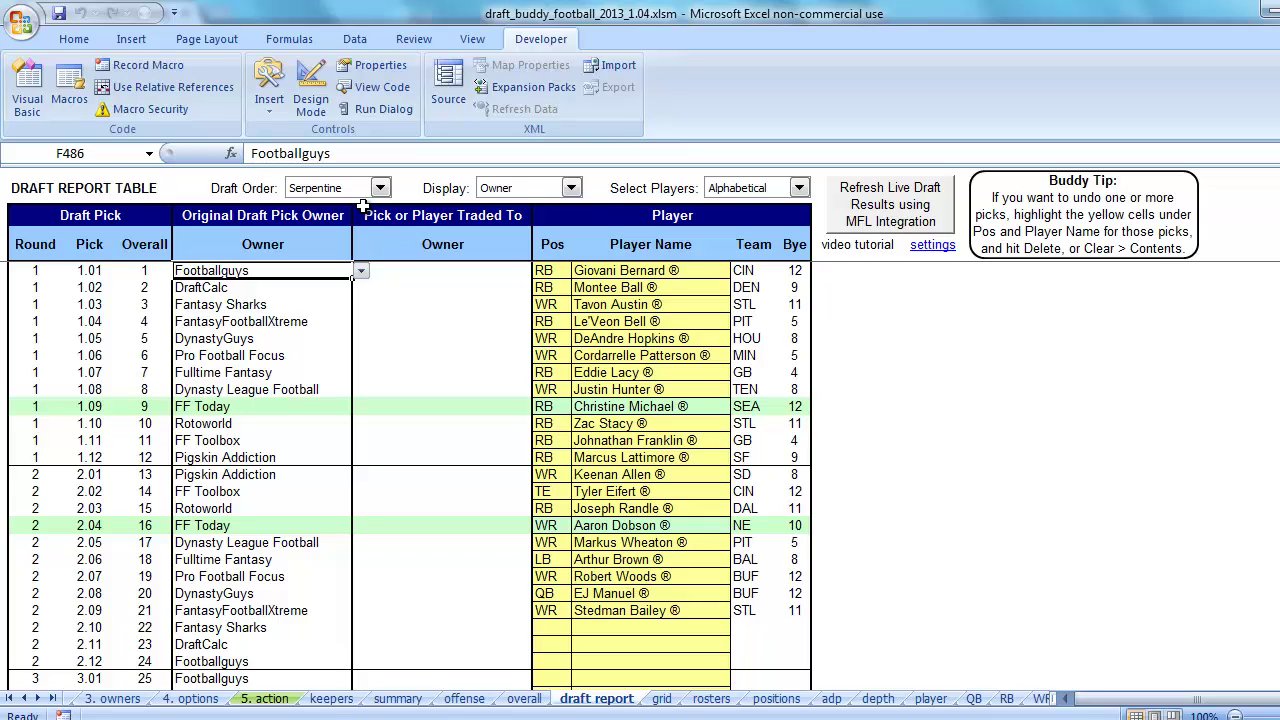
# Confirm FF Today now appears at picks 1.09 and 2.04.
pyautogui.click(231, 408)
pyautogui.click(241, 525)
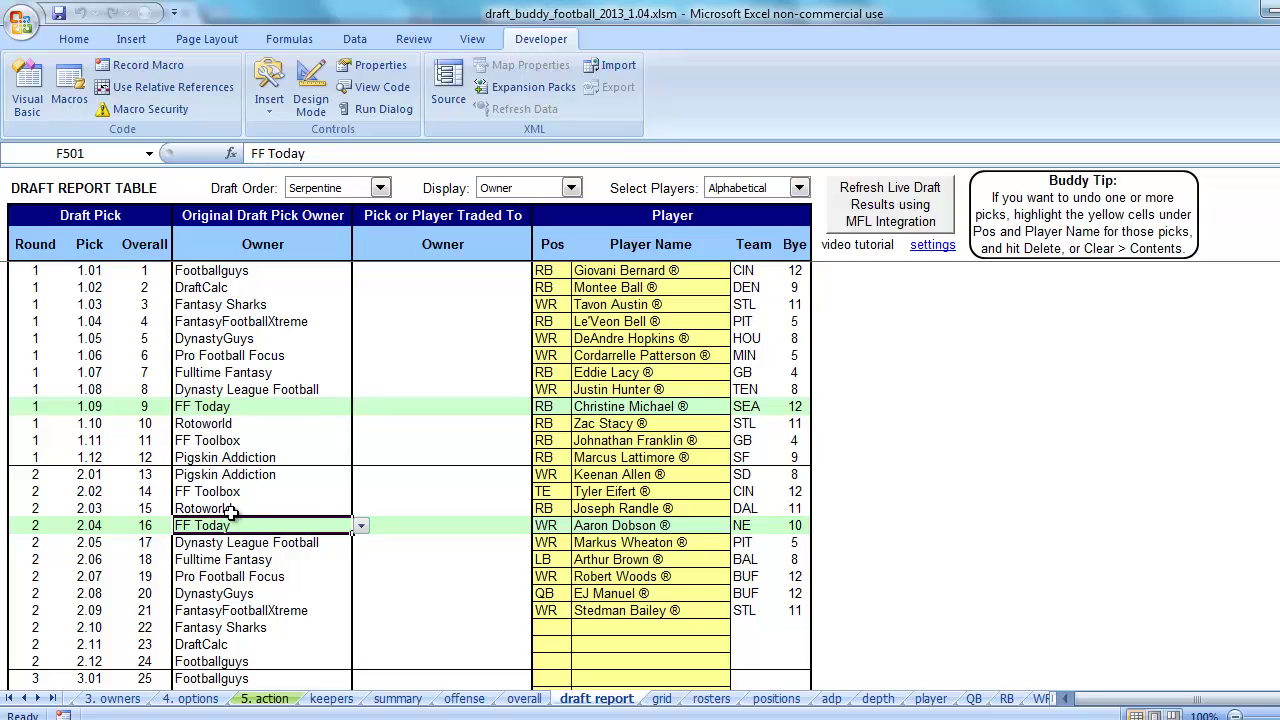
pyautogui.click(110, 699)
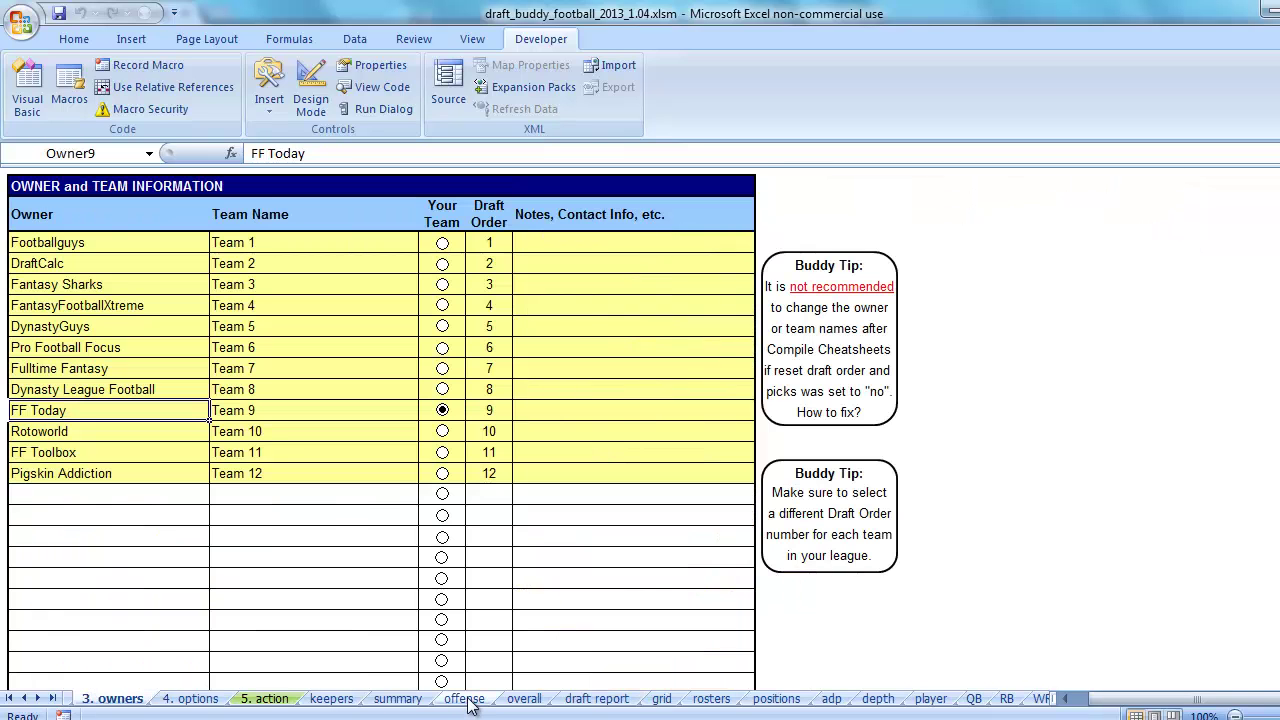
# Select the drafted positions and player names on the draft report, then clear the selection.
pyautogui.click(596, 699)
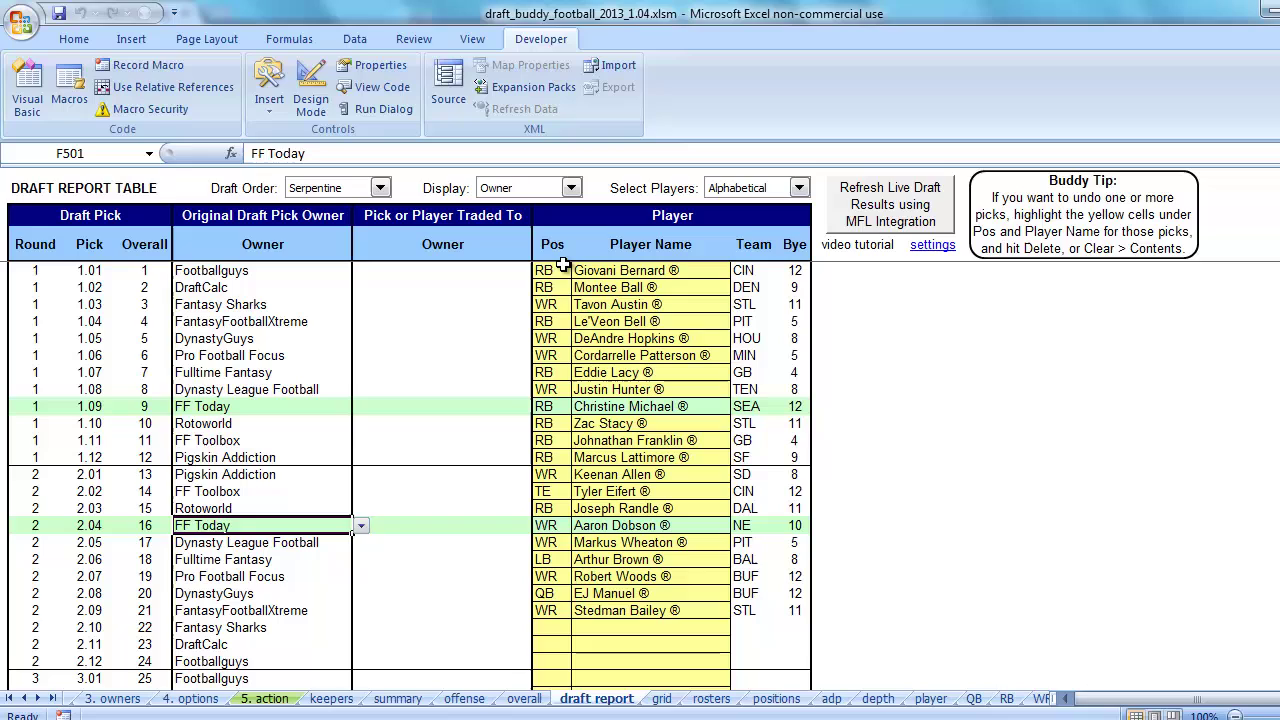
pyautogui.moveTo(553, 270)
pyautogui.mouseDown()
pyautogui.moveTo(660, 478)
pyautogui.moveTo(650, 615)
pyautogui.mouseUp()
pyautogui.click(630, 605)
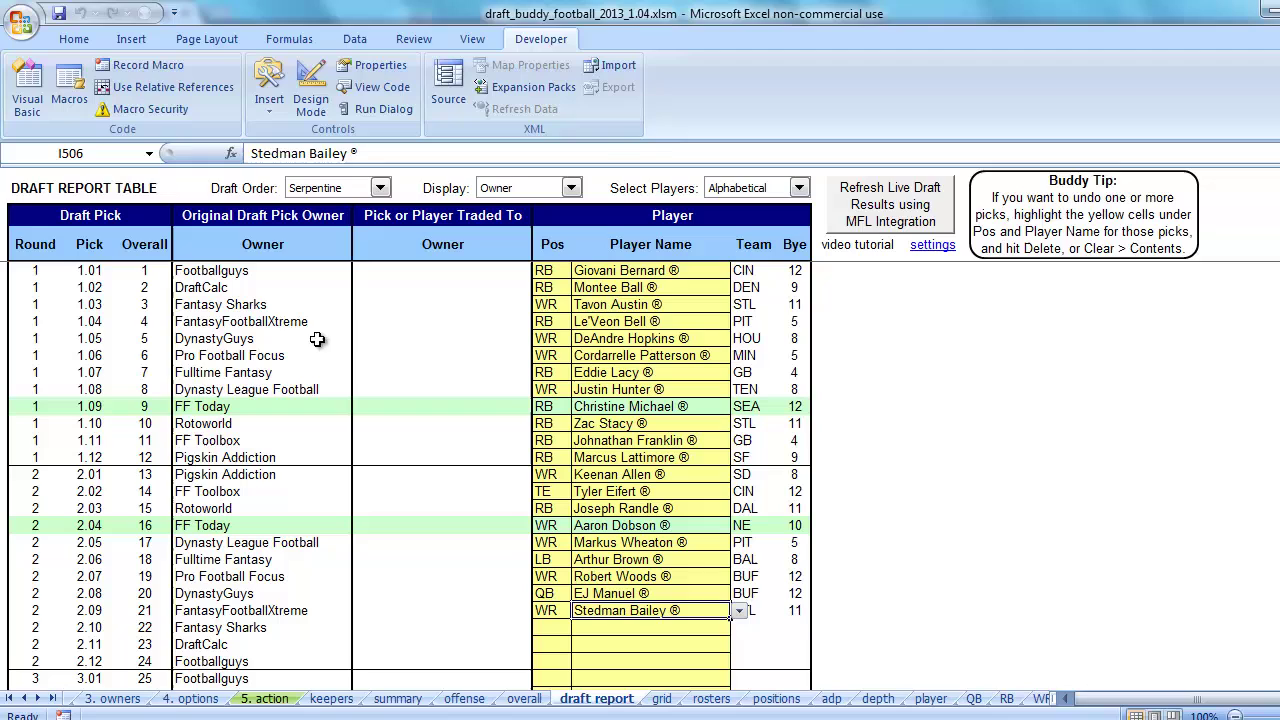
pyautogui.click(285, 355)
pyautogui.moveTo(548, 272); pyautogui.dragTo(675, 618)
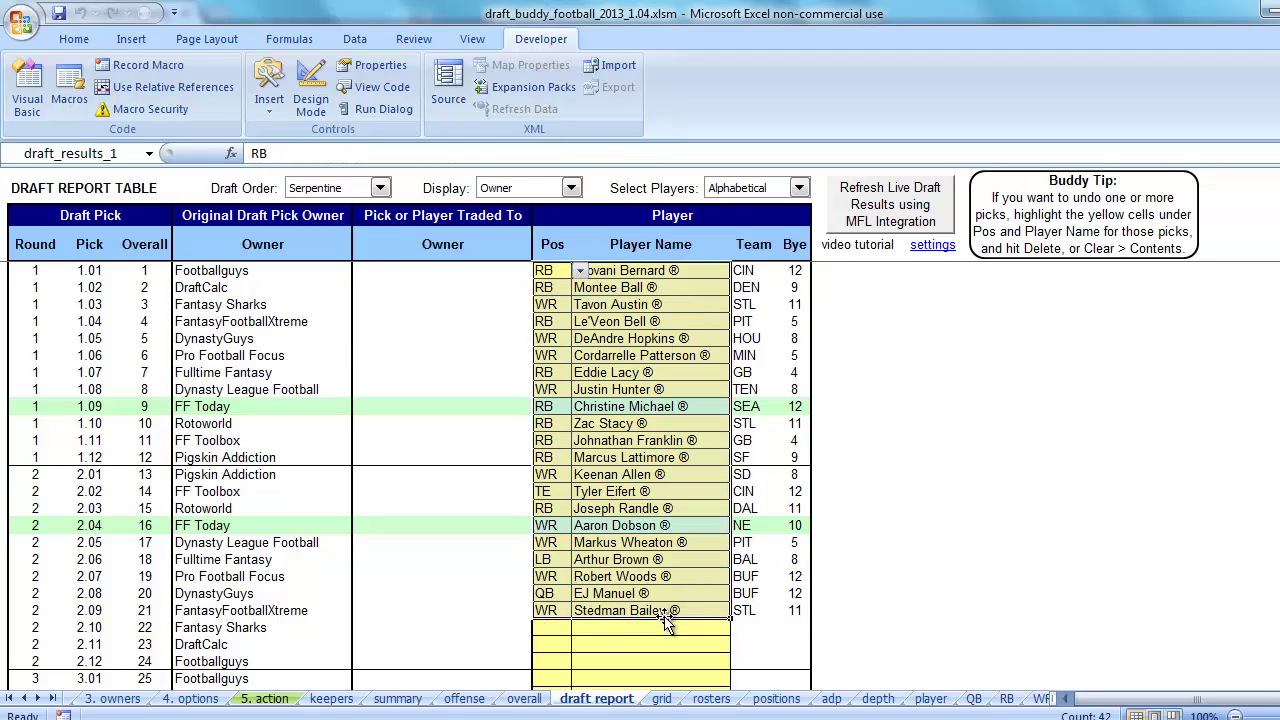
pyautogui.click(548, 627)
pyautogui.click(264, 698)
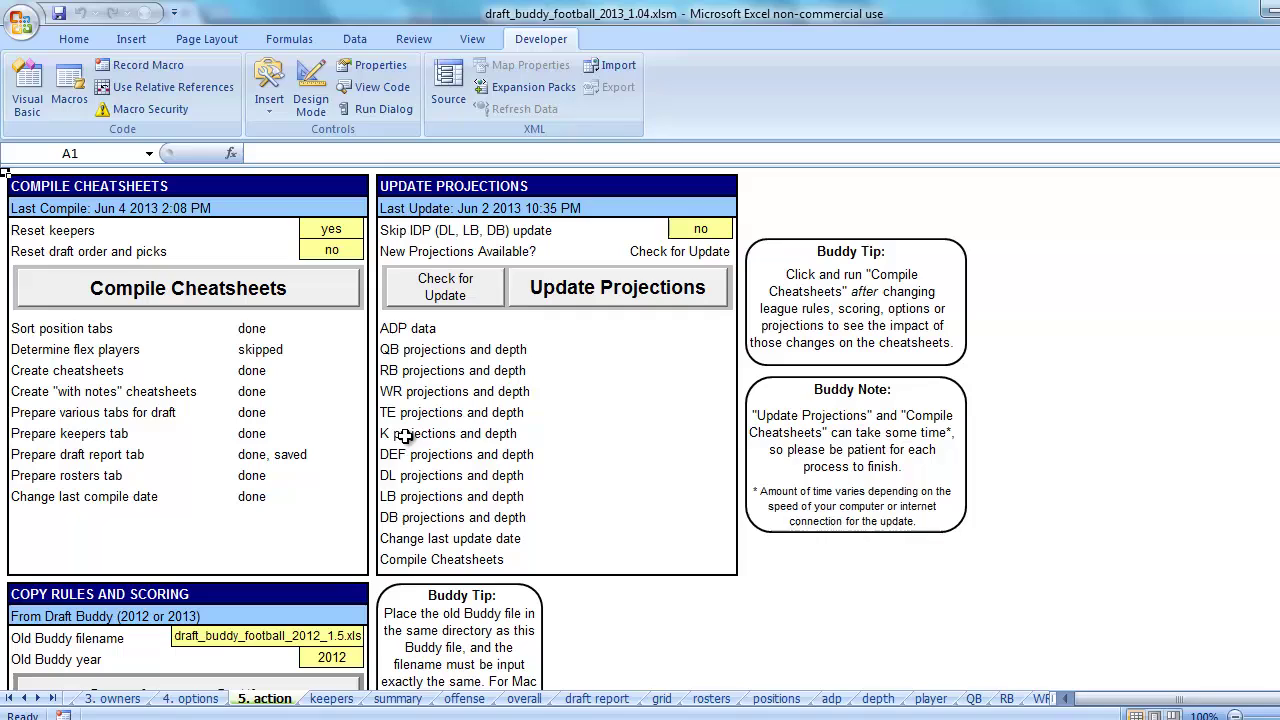
# Set Reset draft order and picks to yes, acknowledging its notice.
pyautogui.click(332, 250)
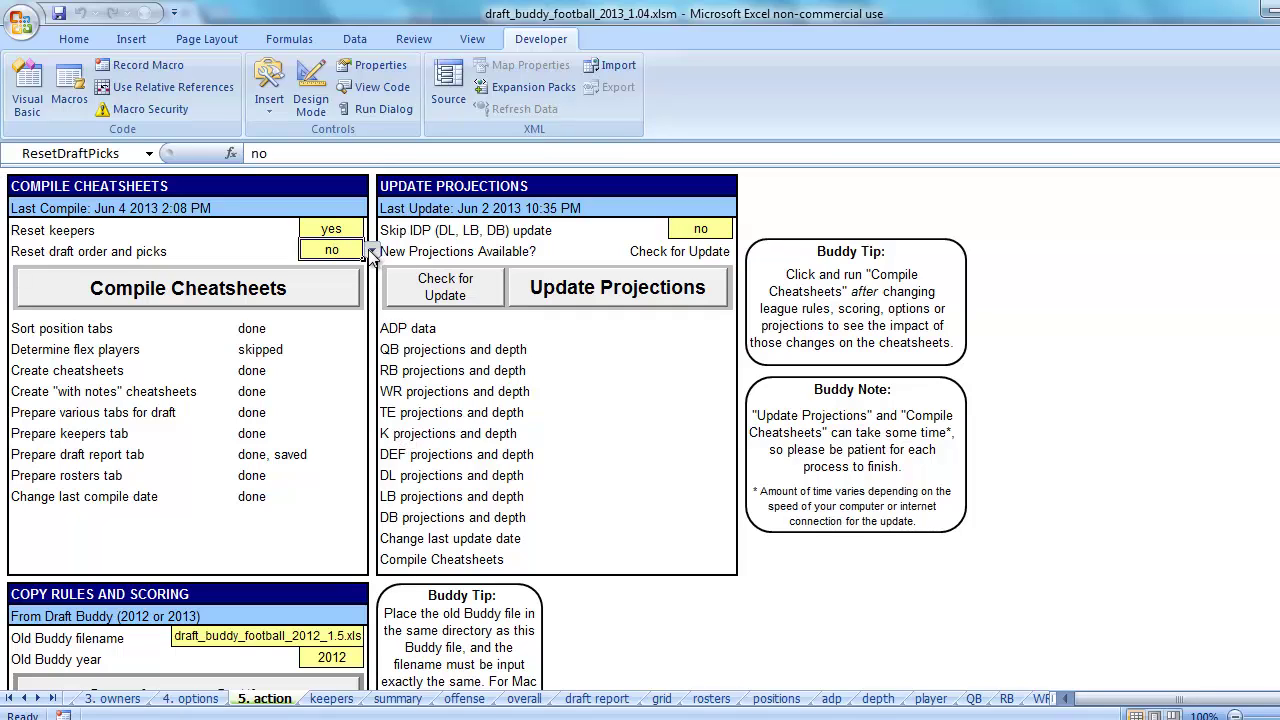
pyautogui.click(372, 251)
pyautogui.click(345, 280)
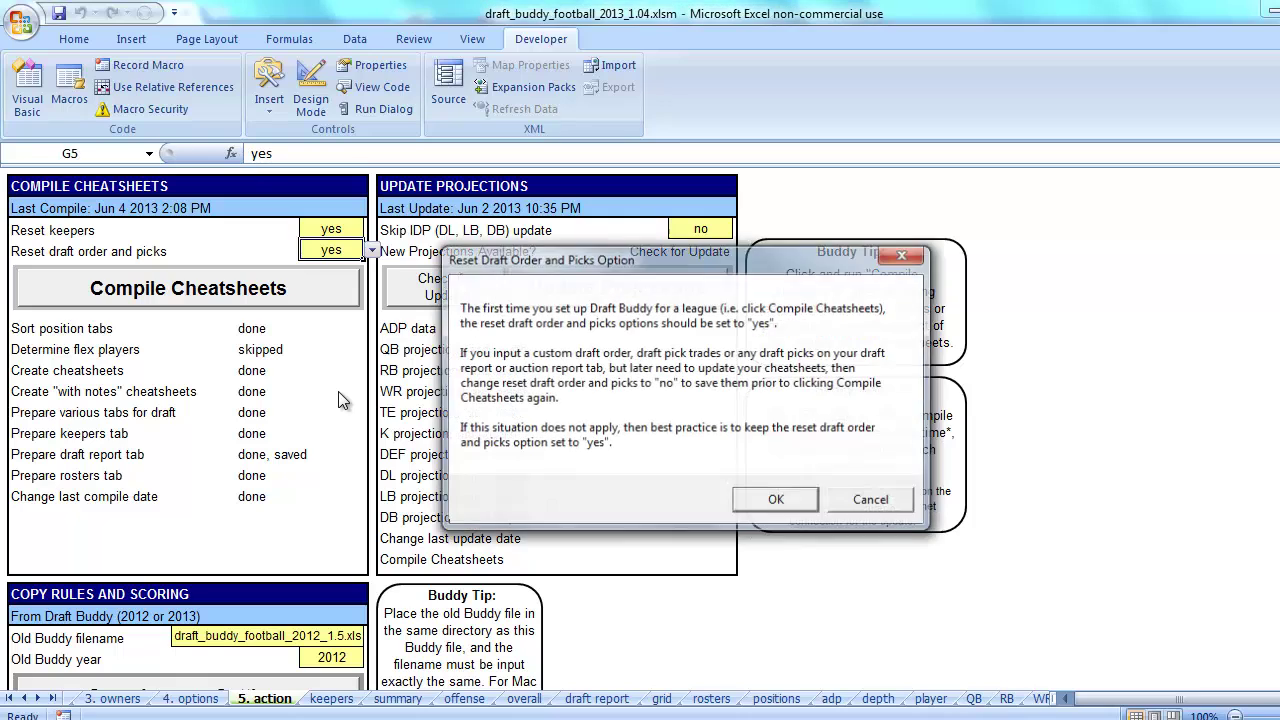
pyautogui.click(760, 503)
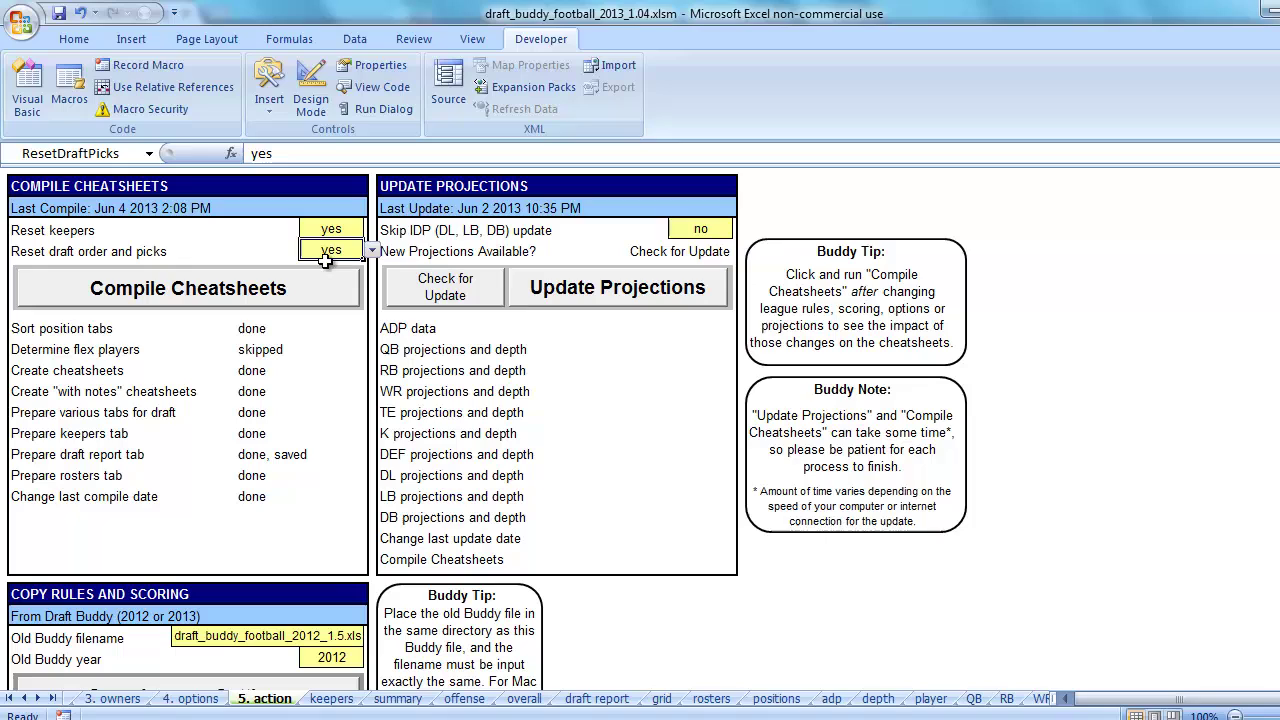
# Set Reset keepers to no, acknowledging its notice.
pyautogui.click(330, 229)
pyautogui.click(371, 231)
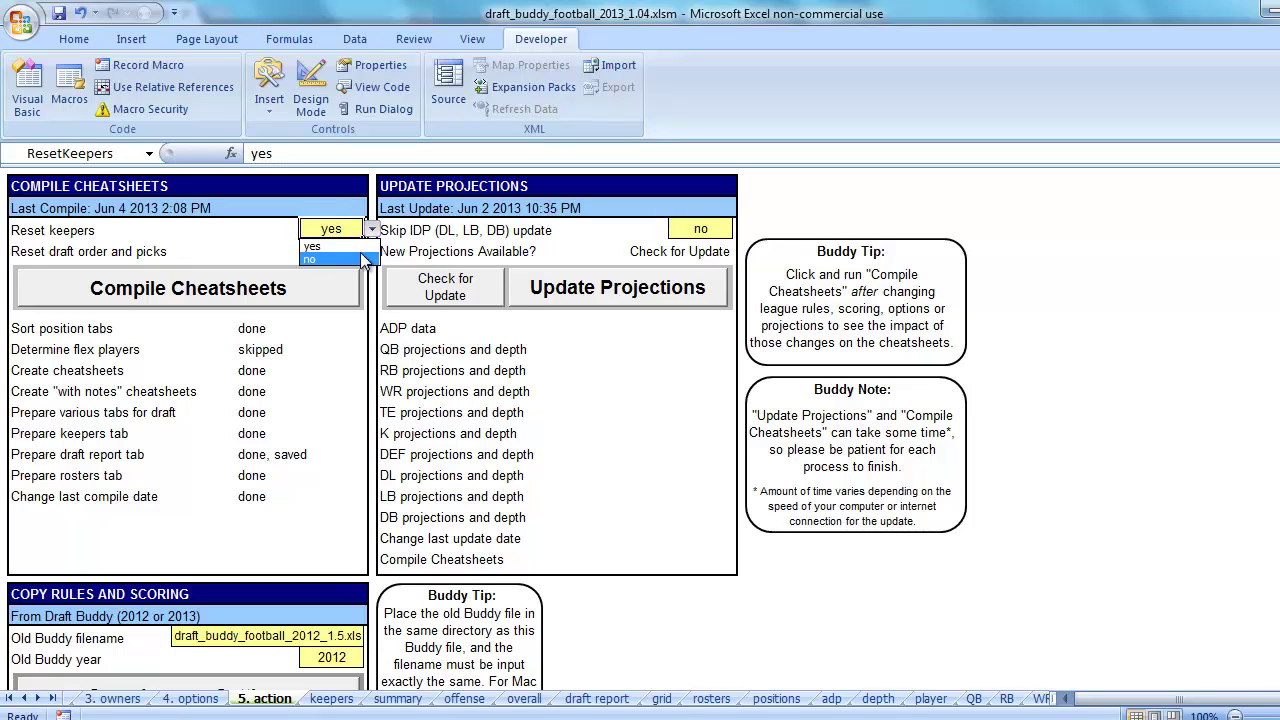
pyautogui.click(358, 247)
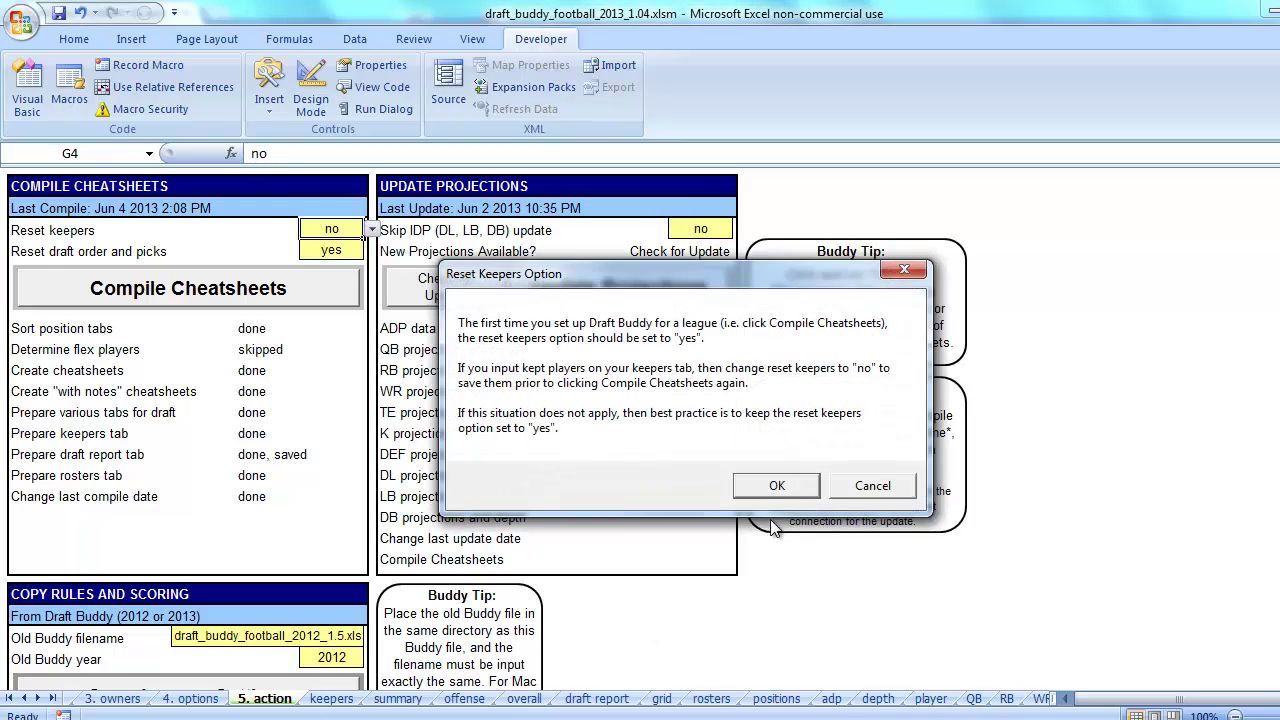
pyautogui.click(779, 486)
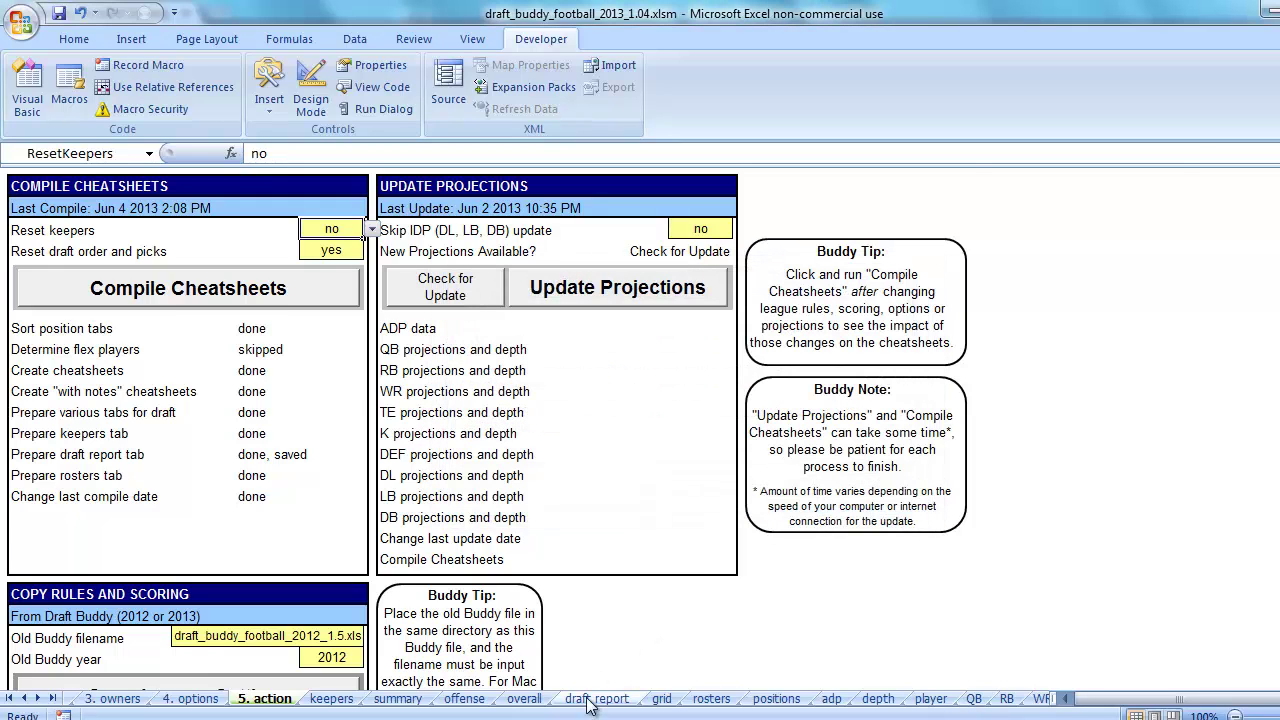
pyautogui.click(594, 699)
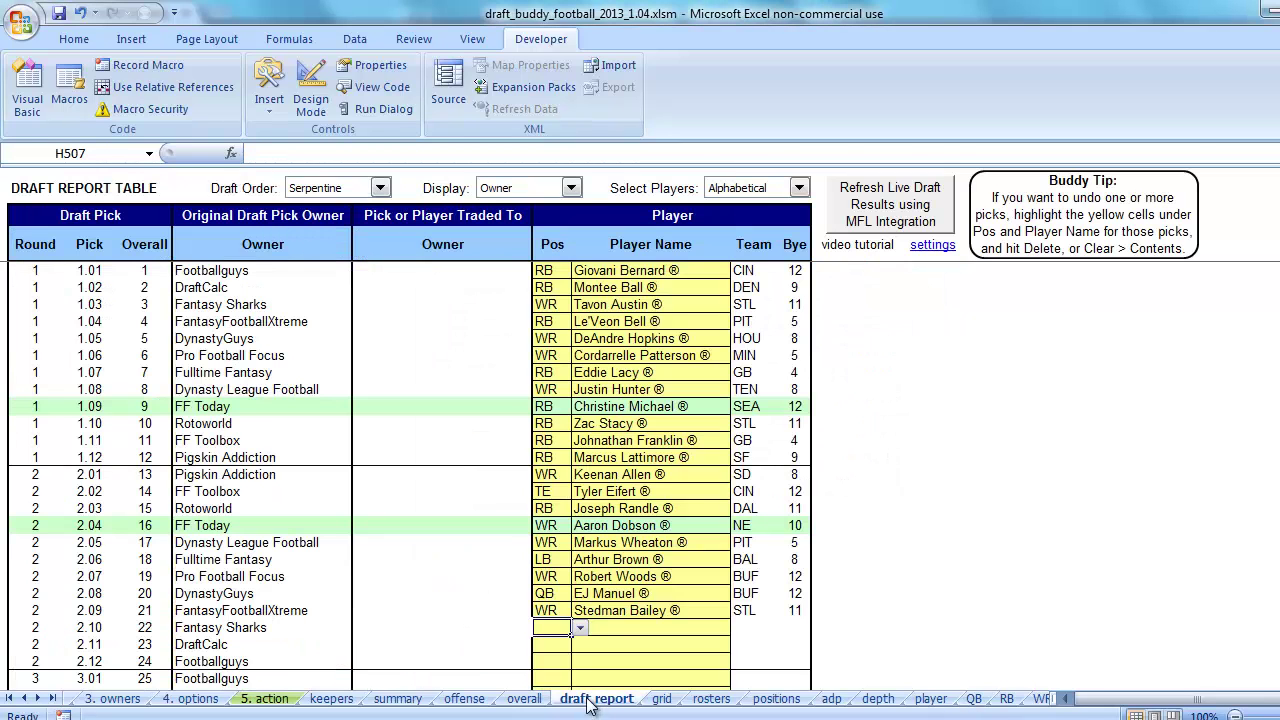
pyautogui.click(266, 699)
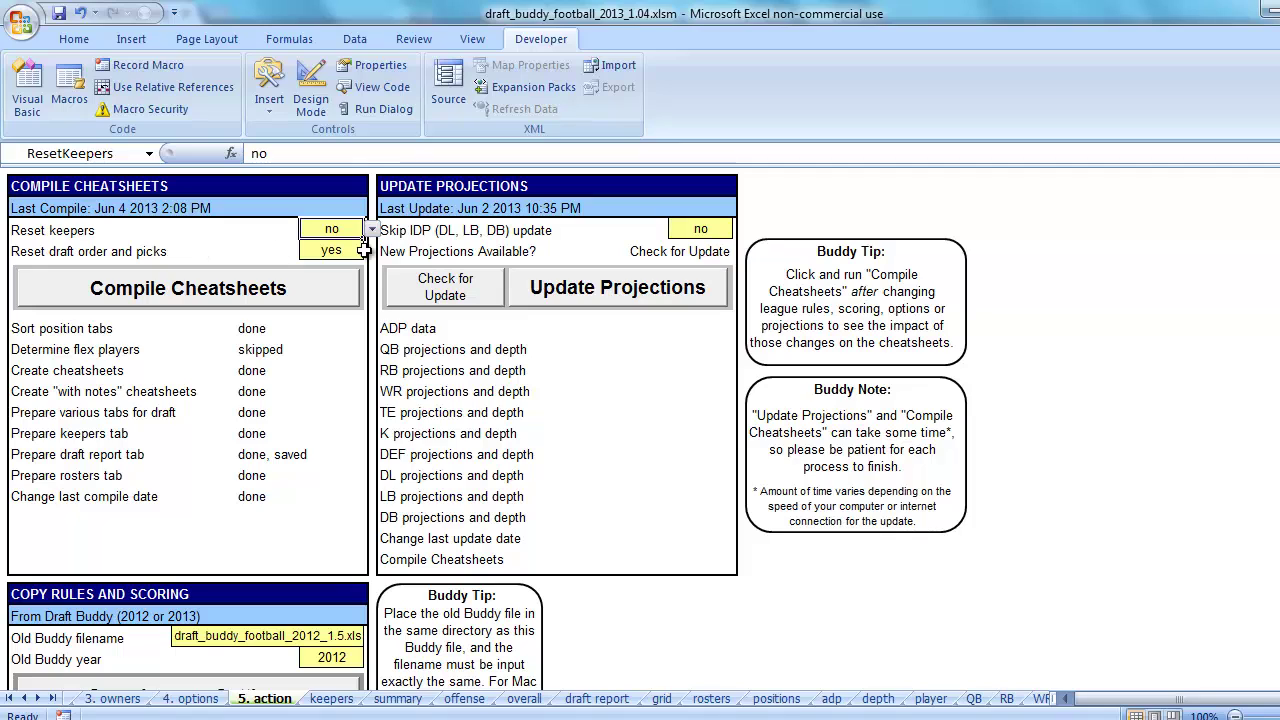
# Run Compile Cheatsheets to rebuild the cheatsheets with draft picks reset.
pyautogui.click(190, 287)
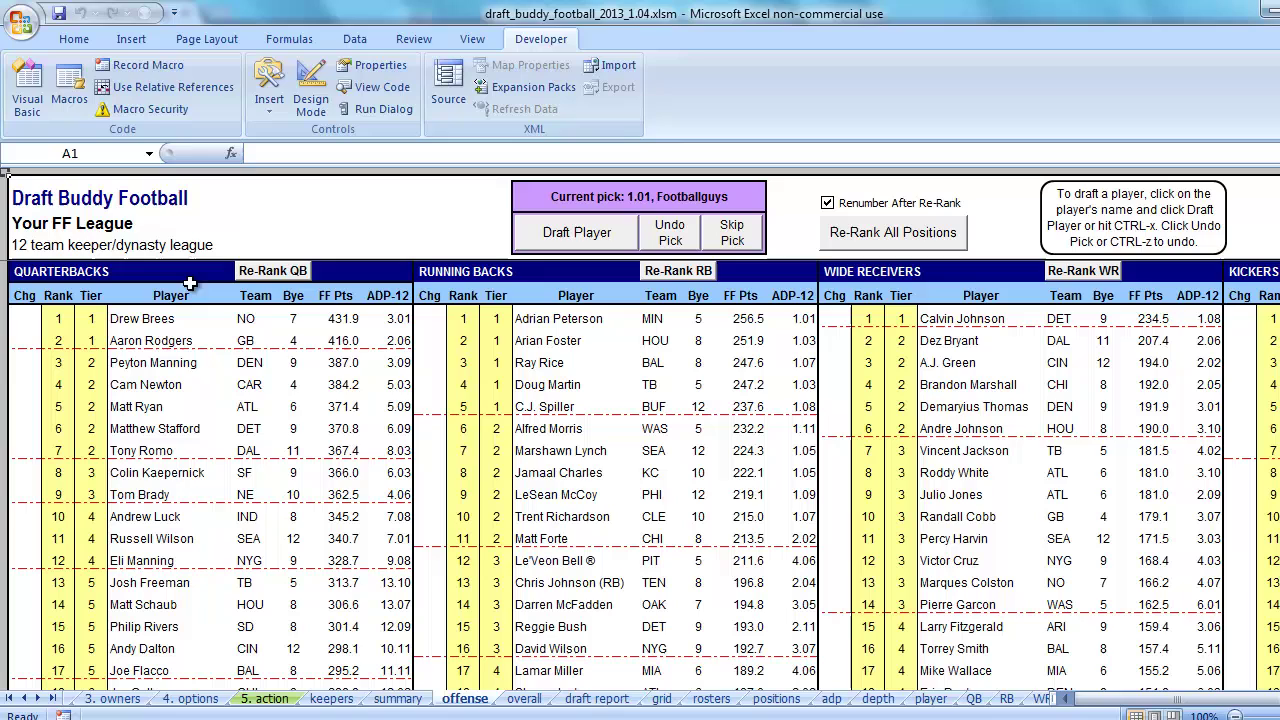
# On the draft report, review the round 1 owners and change the Draft Order from Serpentine to Custom.
pyautogui.click(597, 699)
pyautogui.click(200, 355)
pyautogui.click(244, 406)
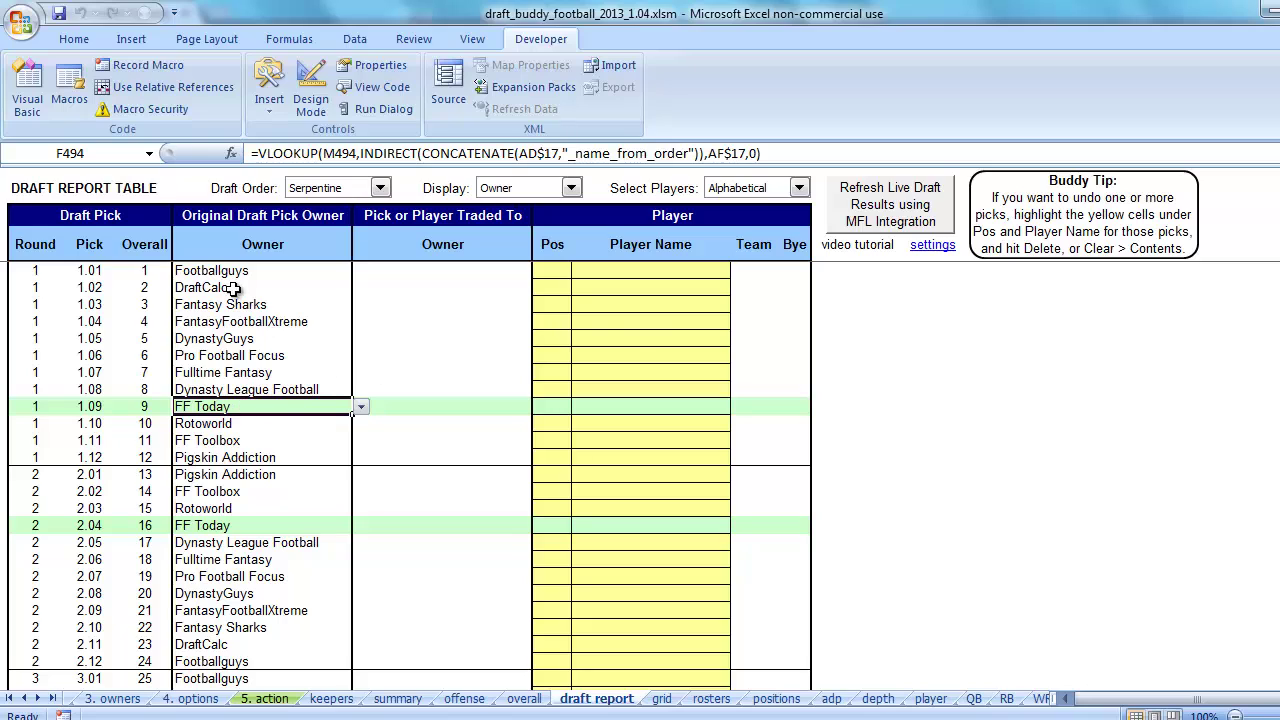
pyautogui.click(286, 321)
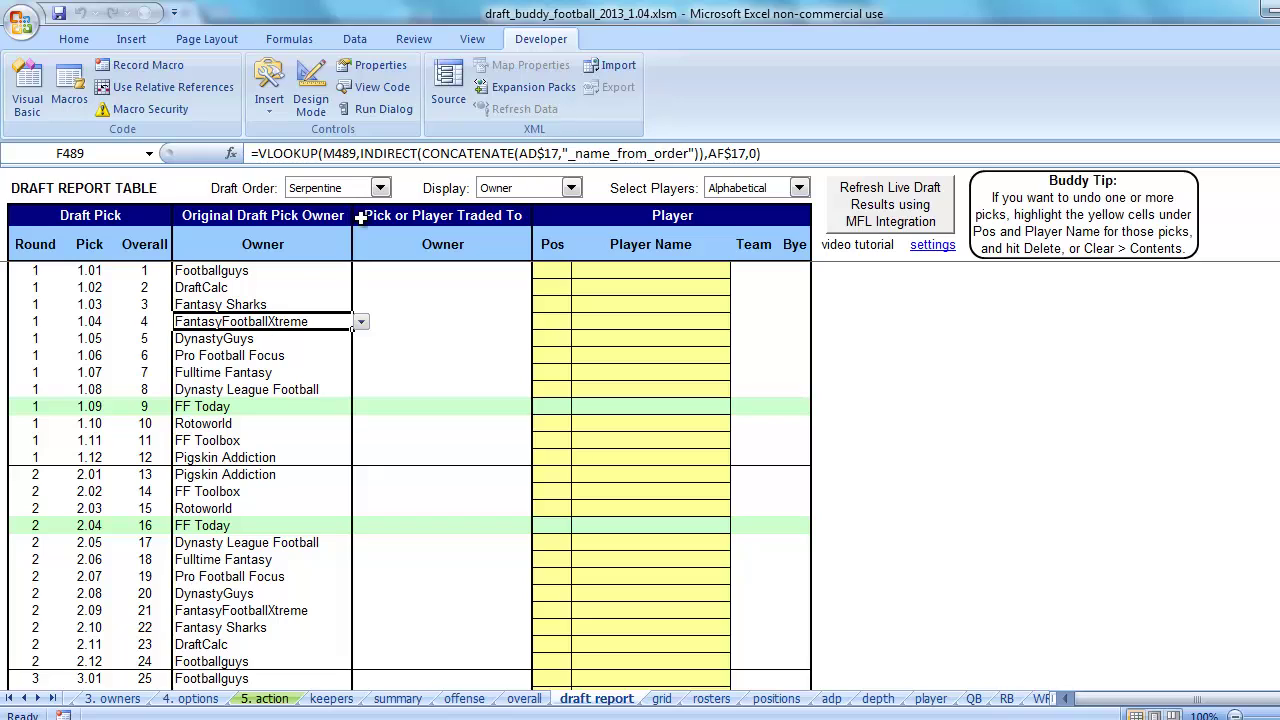
pyautogui.click(380, 188)
pyautogui.click(350, 231)
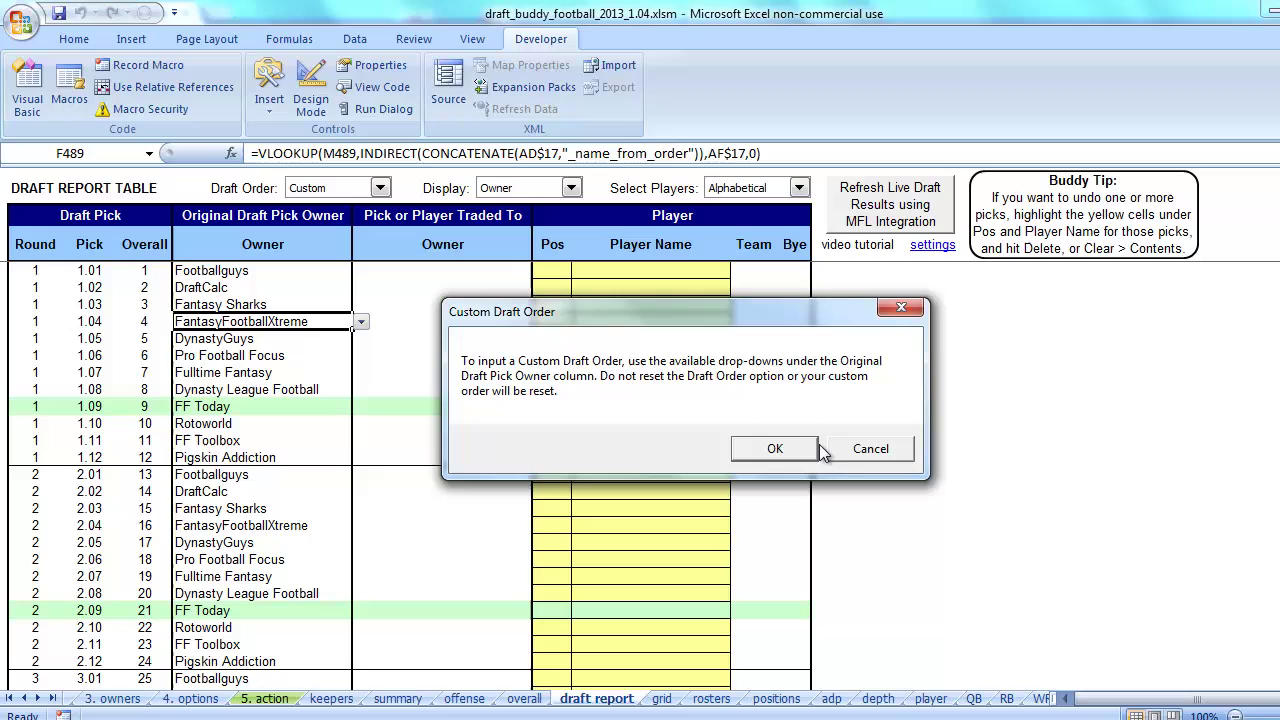
# Dismiss the custom-order notice and assign DraftCalc as owner of pick 1.01.
pyautogui.click(775, 448)
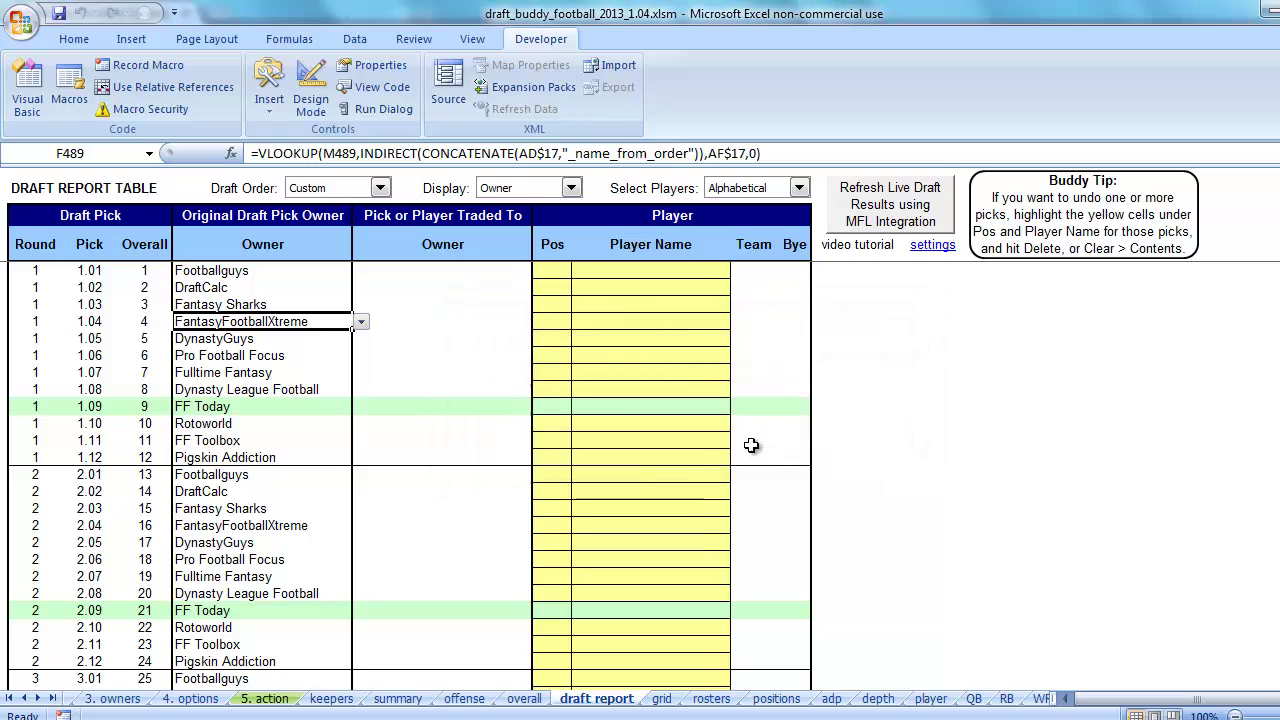
pyautogui.click(214, 287)
pyautogui.click(229, 321)
pyautogui.click(235, 389)
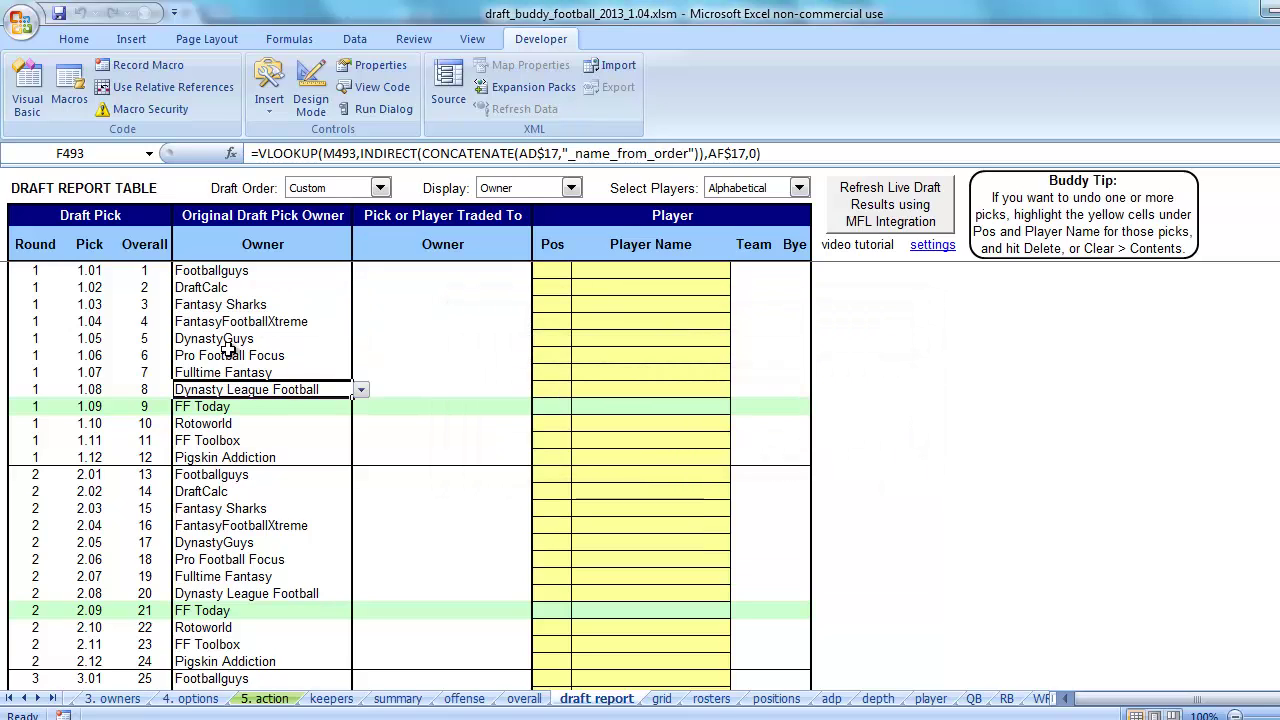
pyautogui.click(235, 275)
pyautogui.click(362, 271)
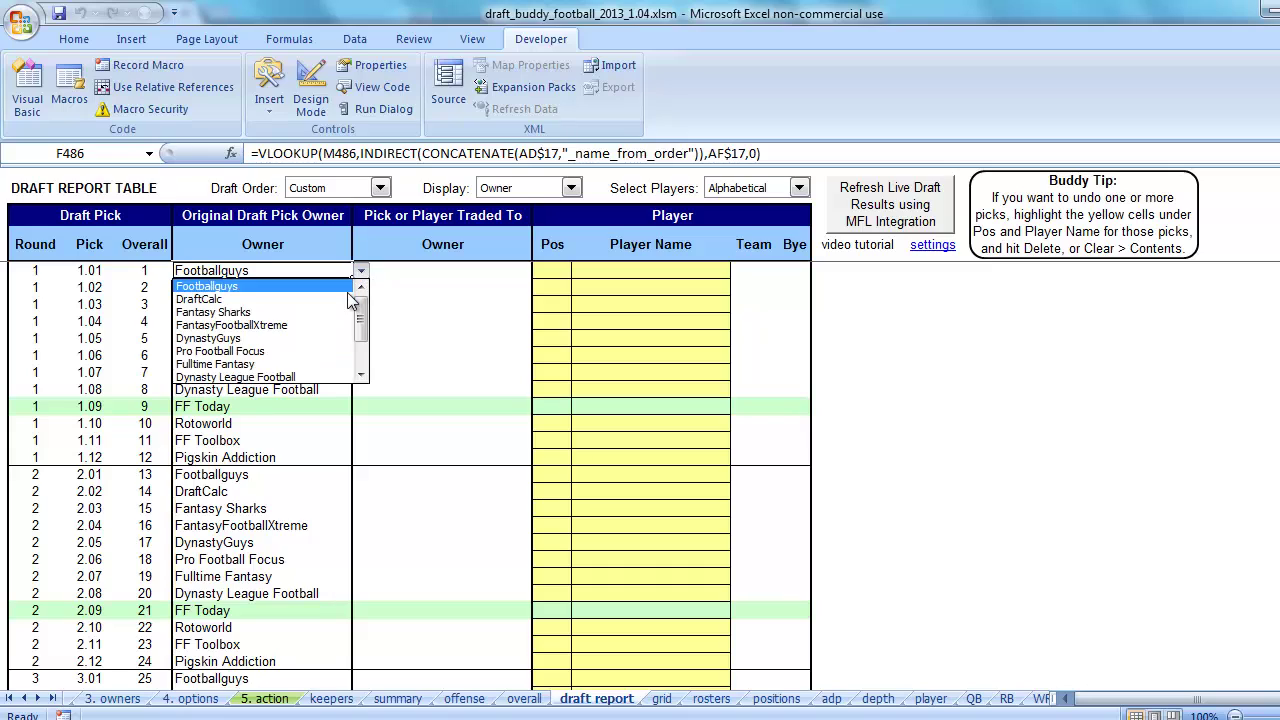
pyautogui.click(340, 297)
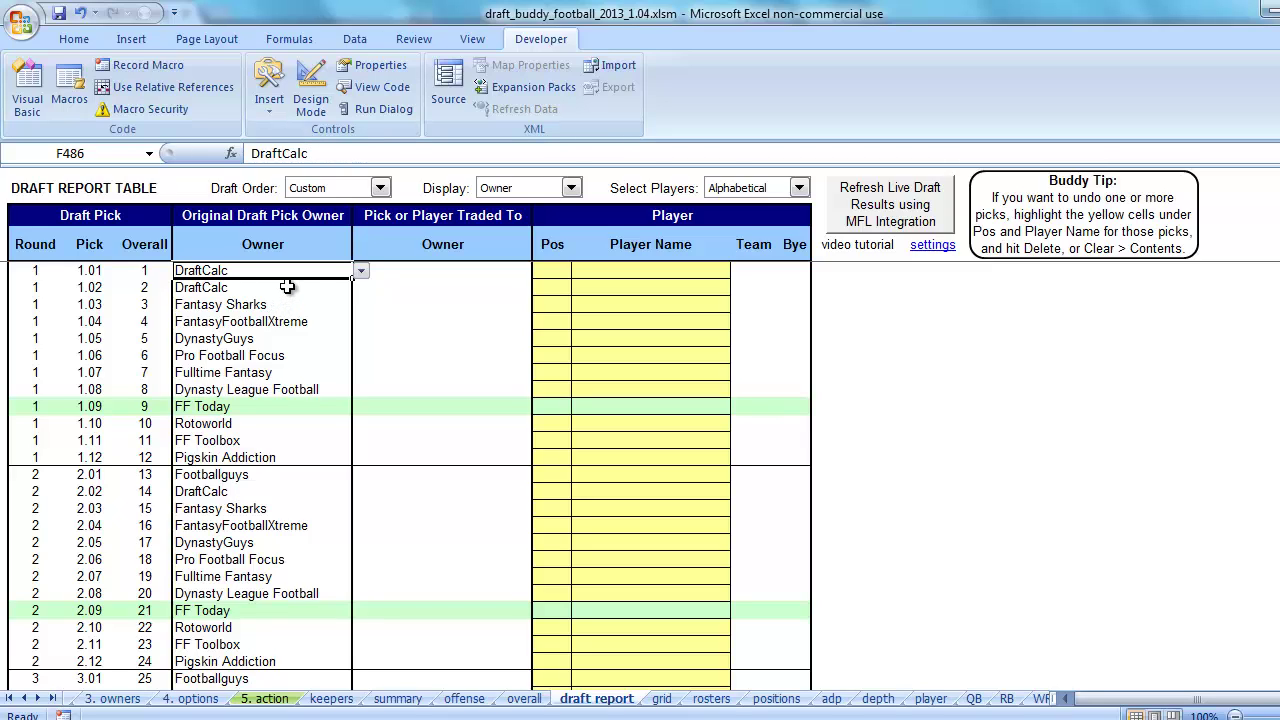
# Assign Fantasy Sharks, DynastyGuys, Pro Football Focus and Dynasty League Football to picks 1.02–1.05.
pyautogui.click(285, 288)
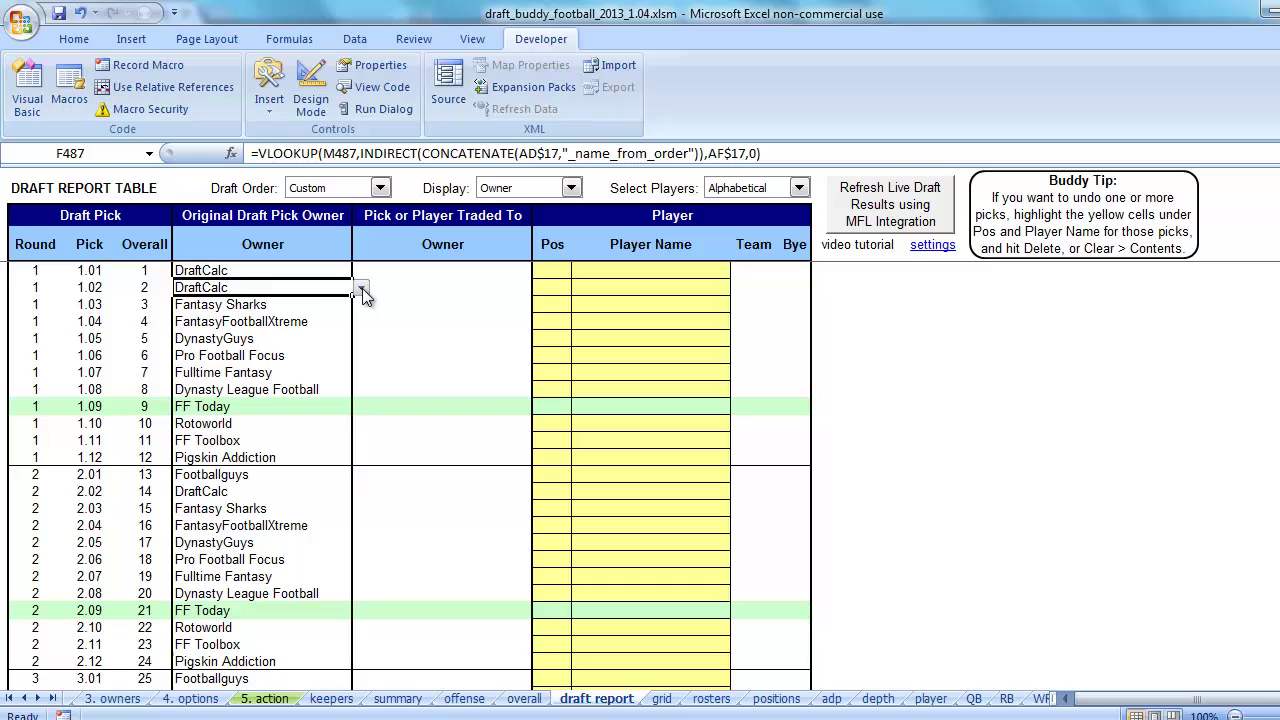
pyautogui.click(362, 288)
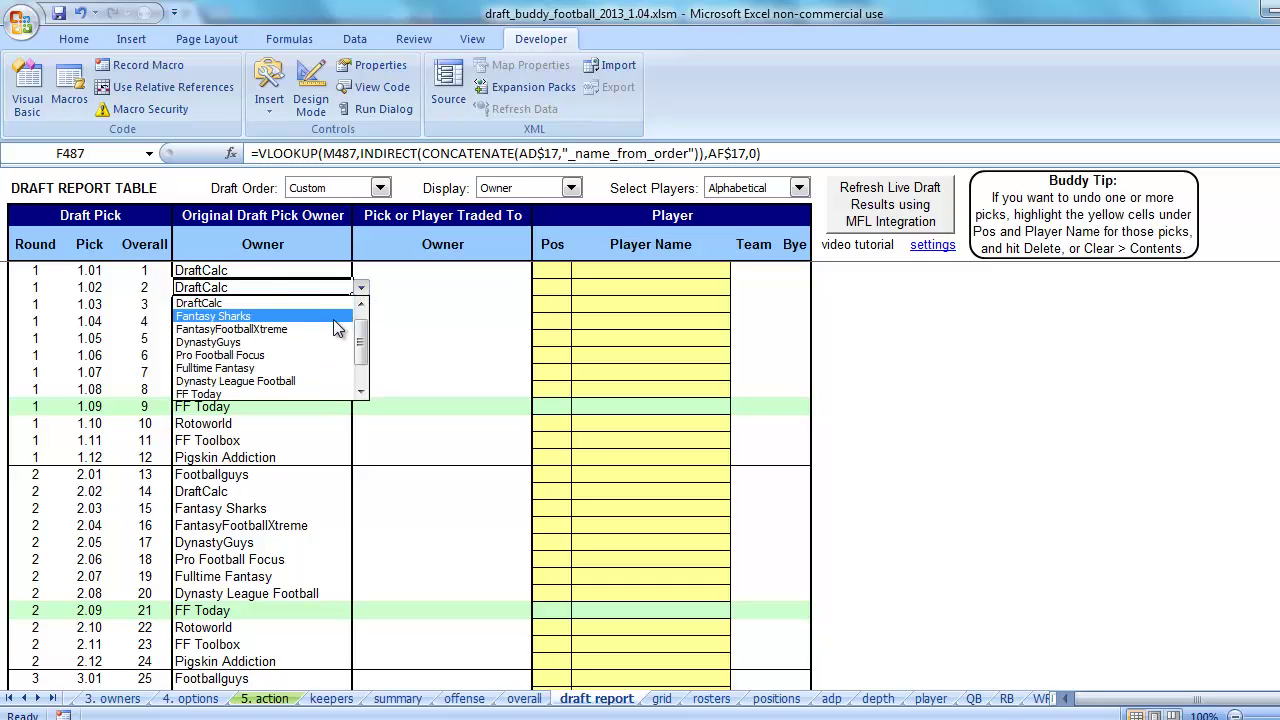
pyautogui.click(335, 318)
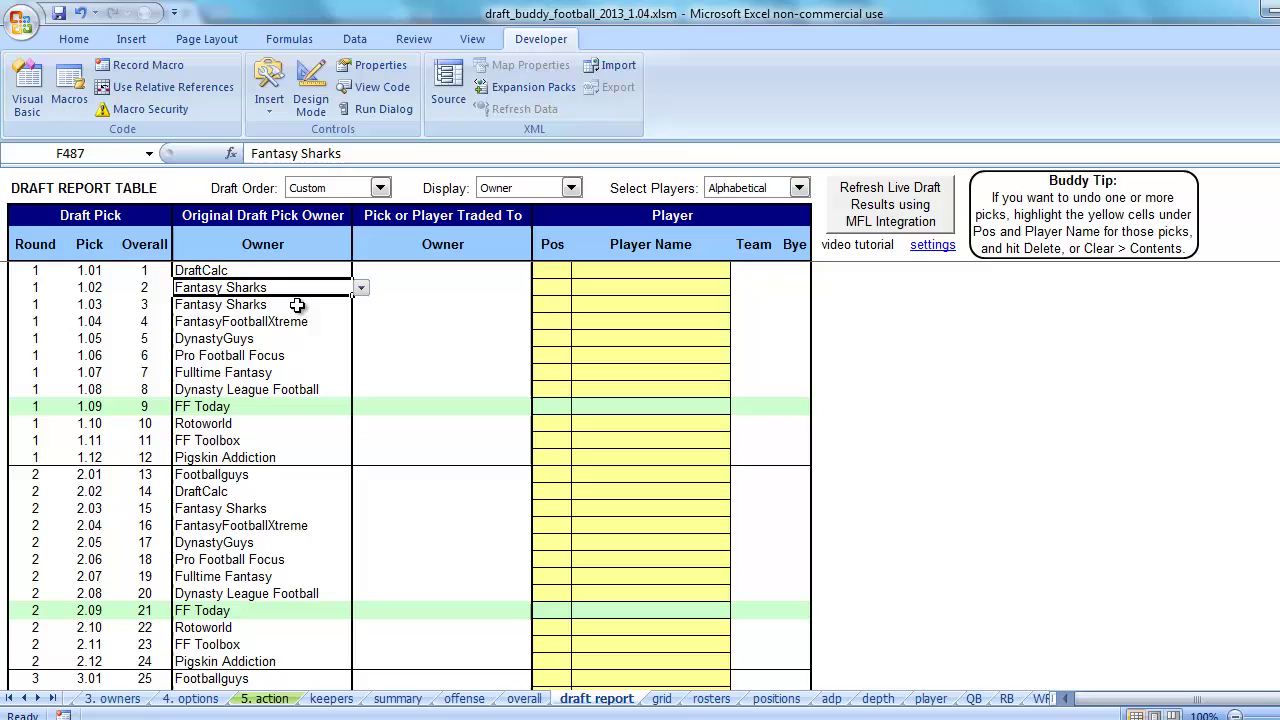
pyautogui.click(345, 305)
pyautogui.click(361, 305)
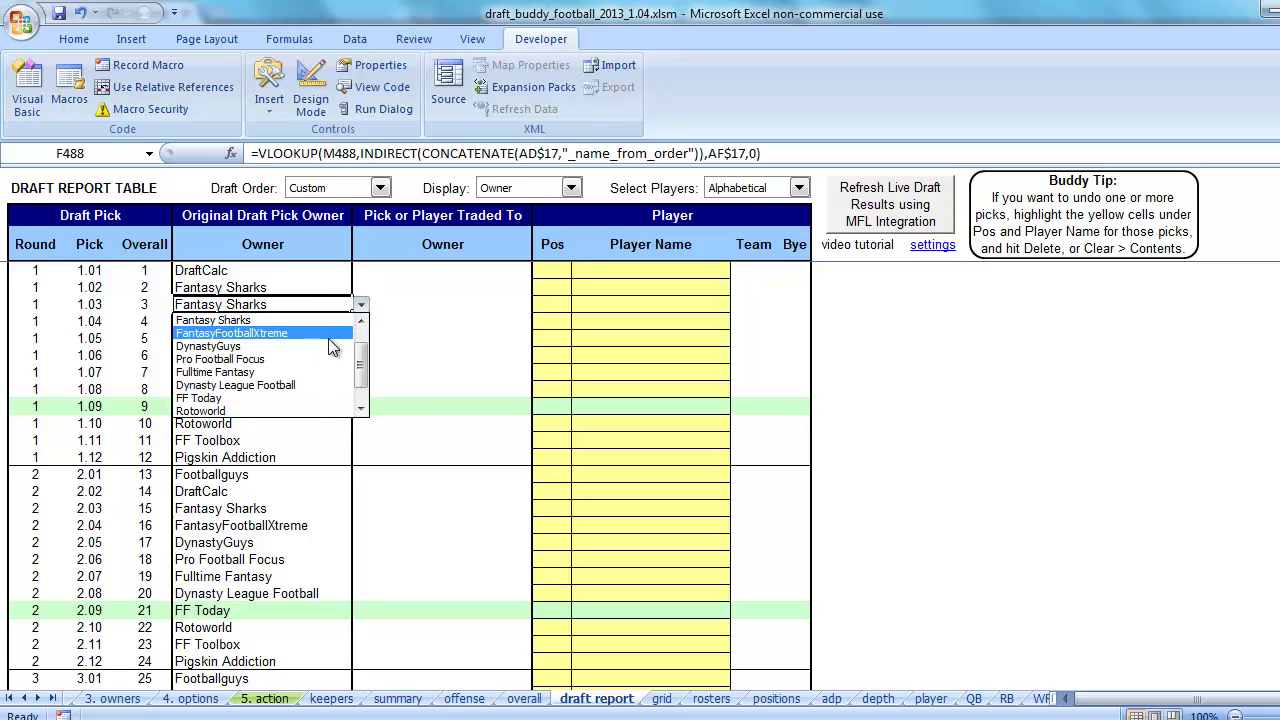
pyautogui.click(329, 346)
pyautogui.click(290, 326)
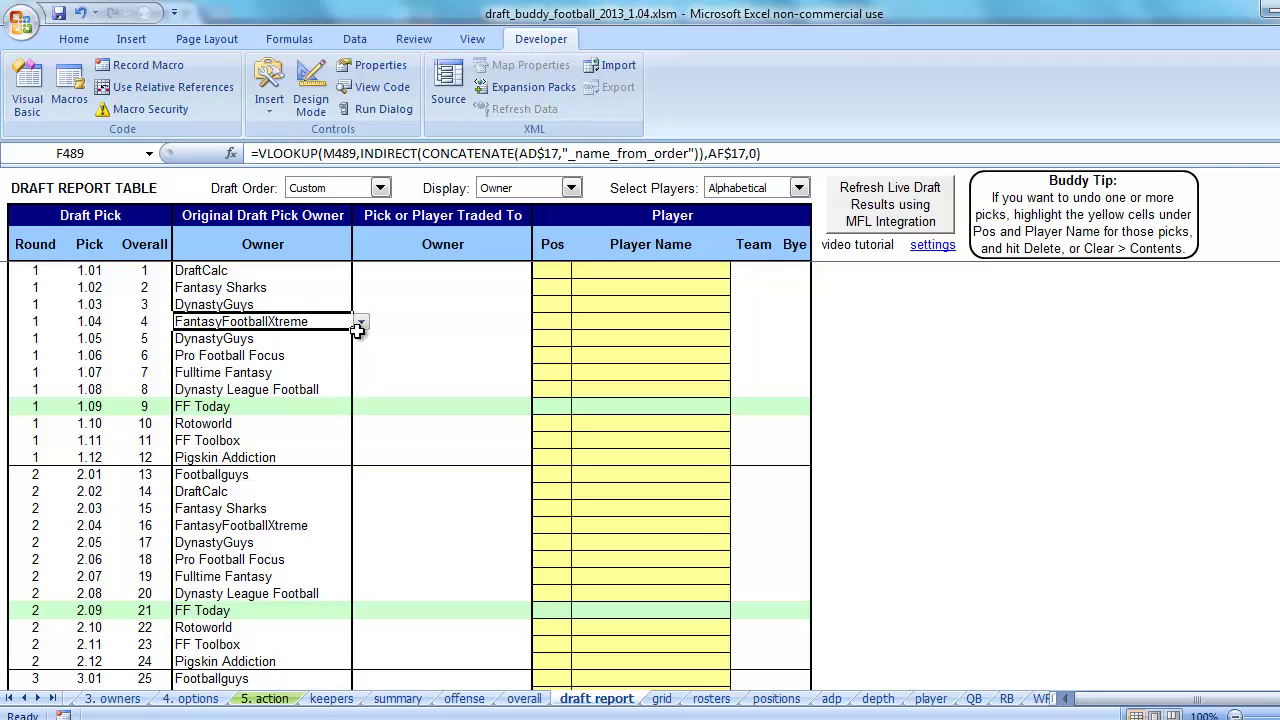
pyautogui.click(361, 322)
pyautogui.click(329, 367)
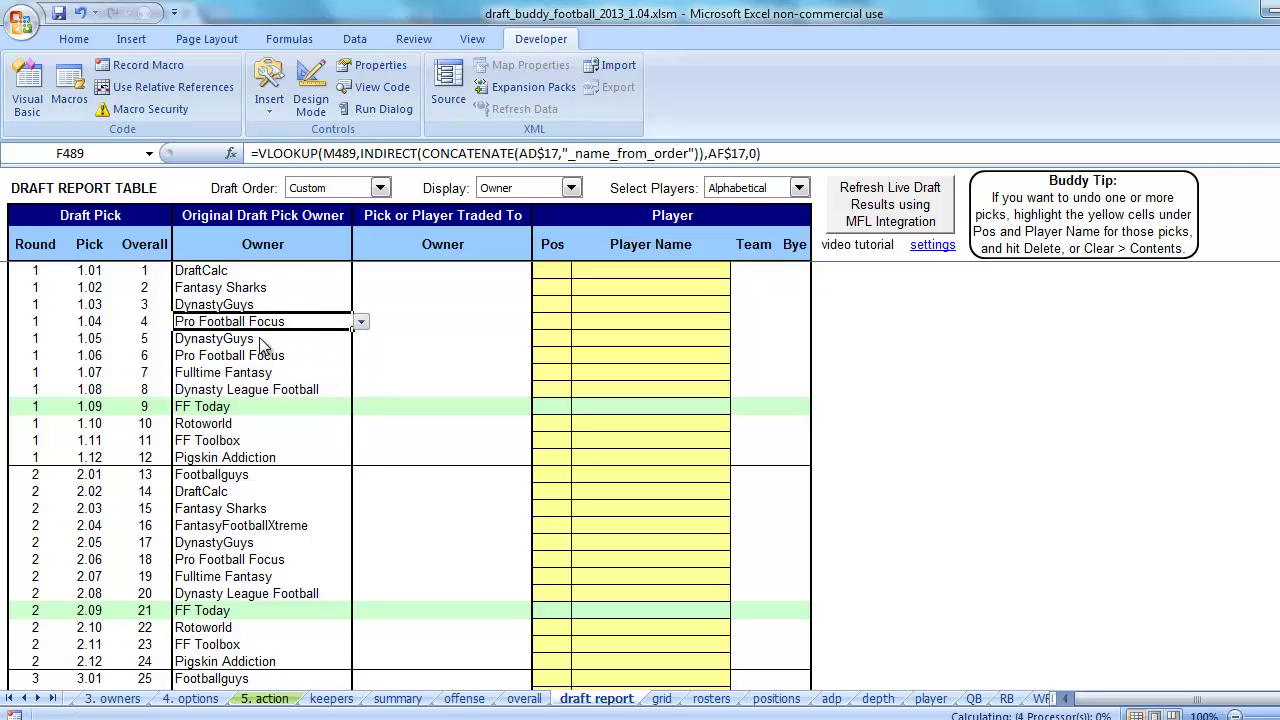
pyautogui.click(312, 340)
pyautogui.click(362, 339)
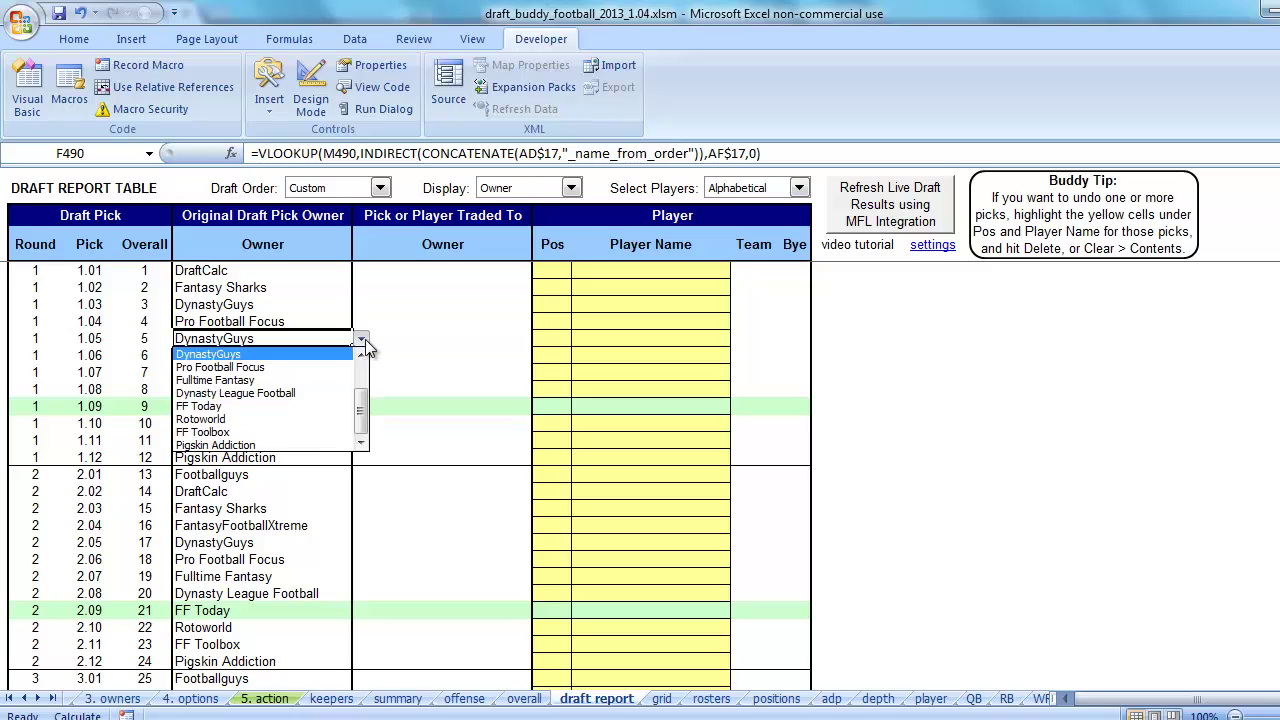
pyautogui.click(324, 393)
# Assign FF Today, Rotoworld, FF Toolbox and Pigskin Addiction to picks 1.06–1.09.
pyautogui.click(310, 358)
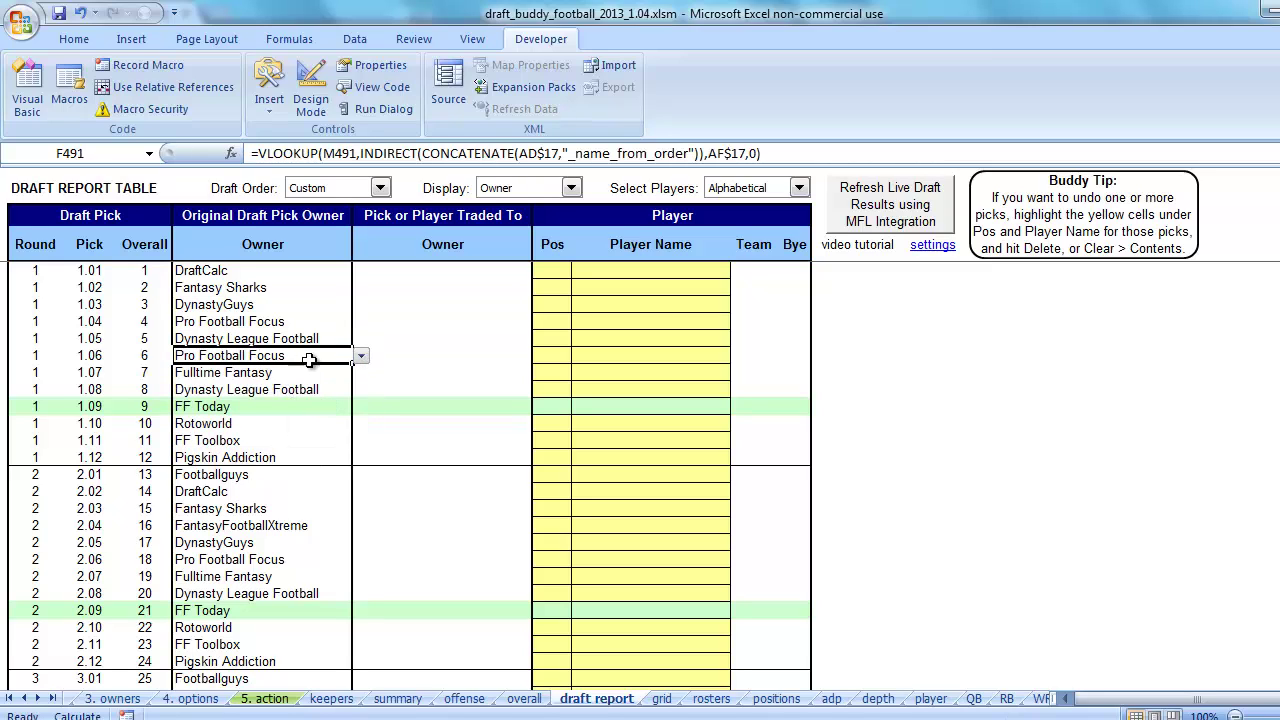
pyautogui.click(361, 357)
pyautogui.click(302, 424)
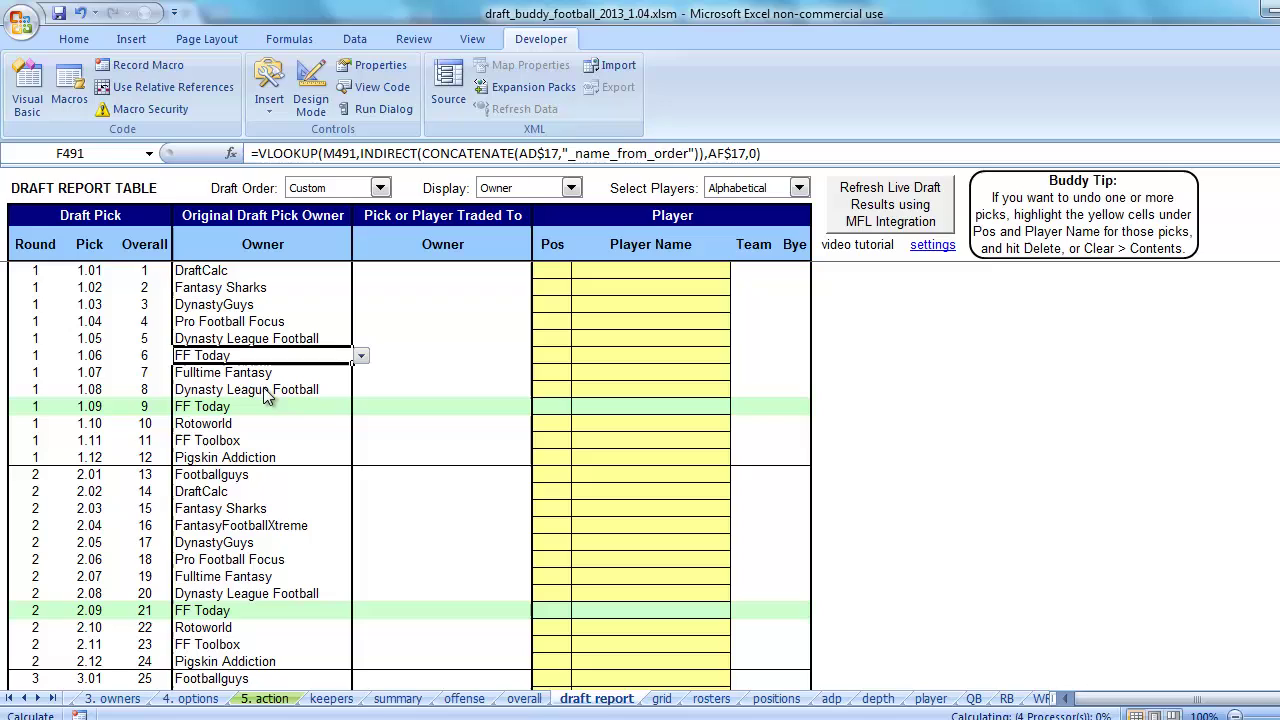
pyautogui.click(325, 376)
pyautogui.click(361, 374)
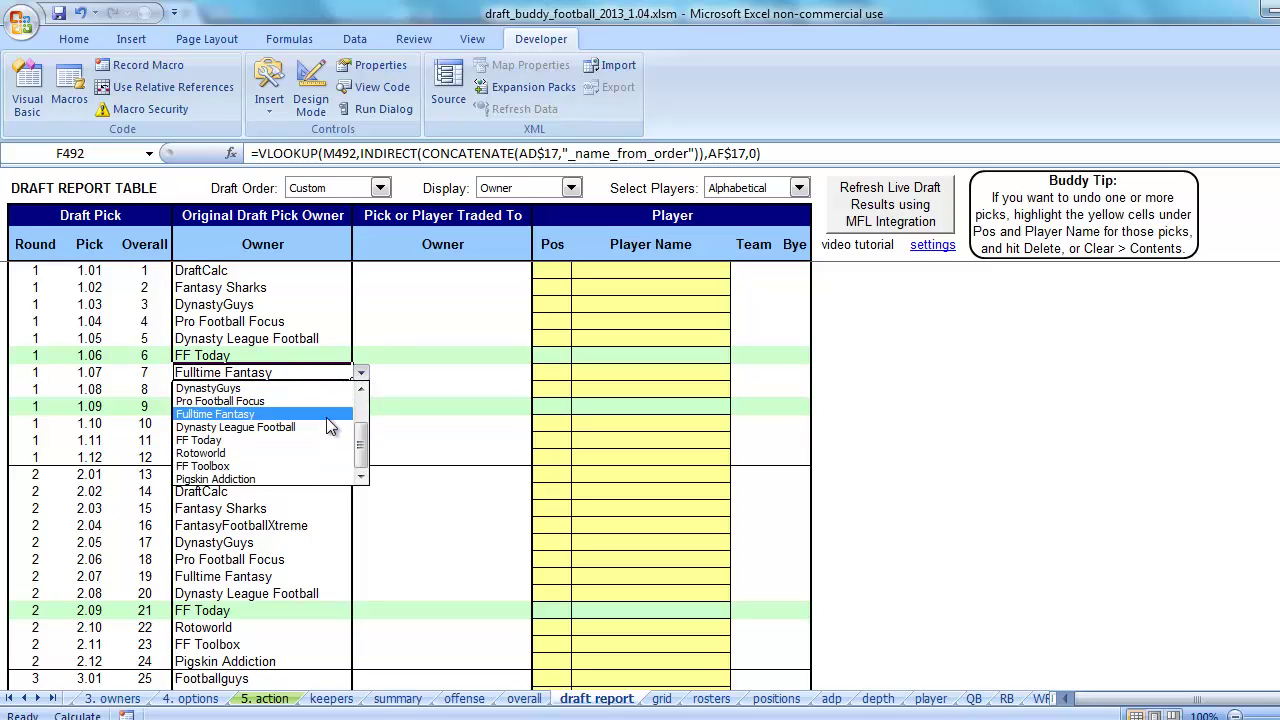
pyautogui.click(305, 457)
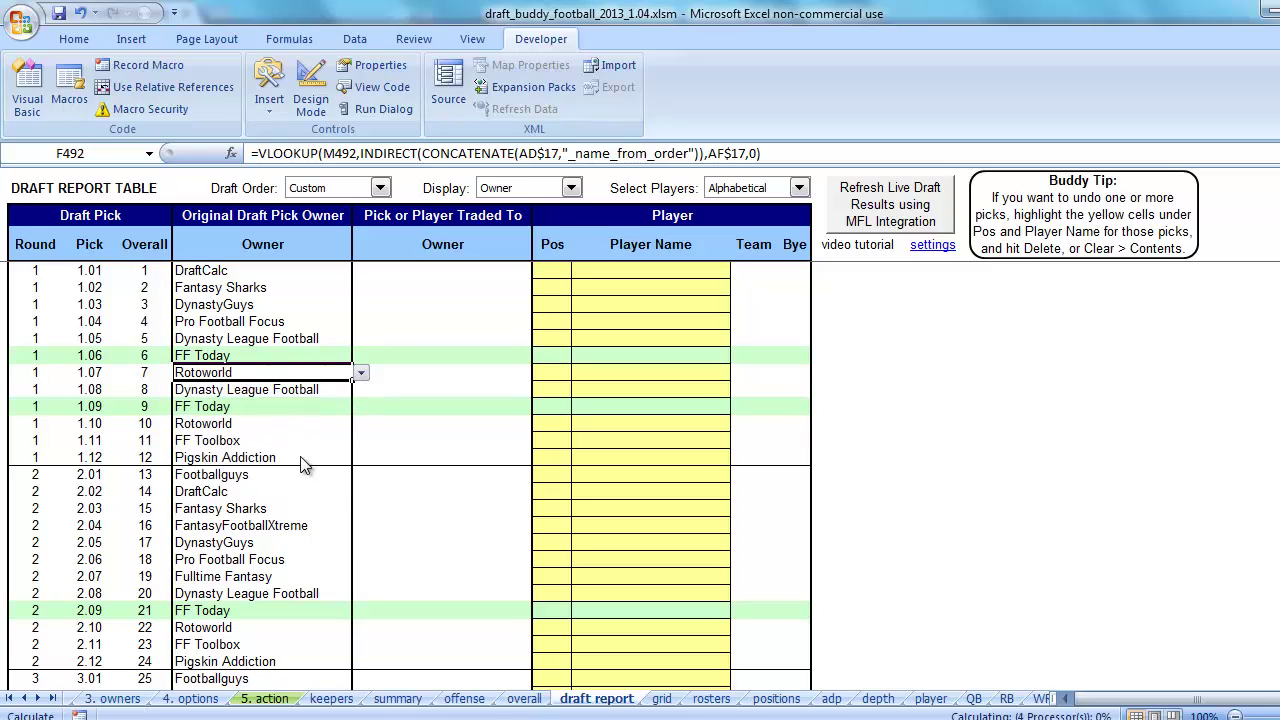
pyautogui.click(258, 389)
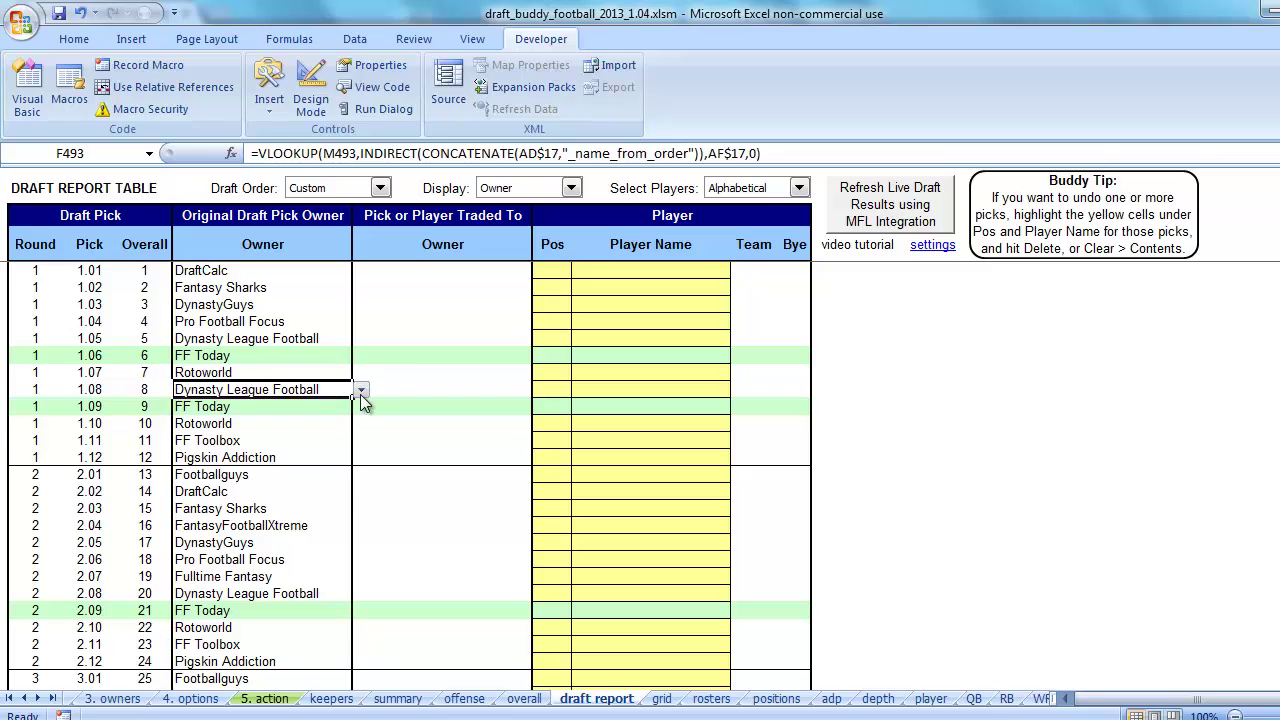
pyautogui.click(360, 394)
pyautogui.click(306, 478)
pyautogui.click(261, 407)
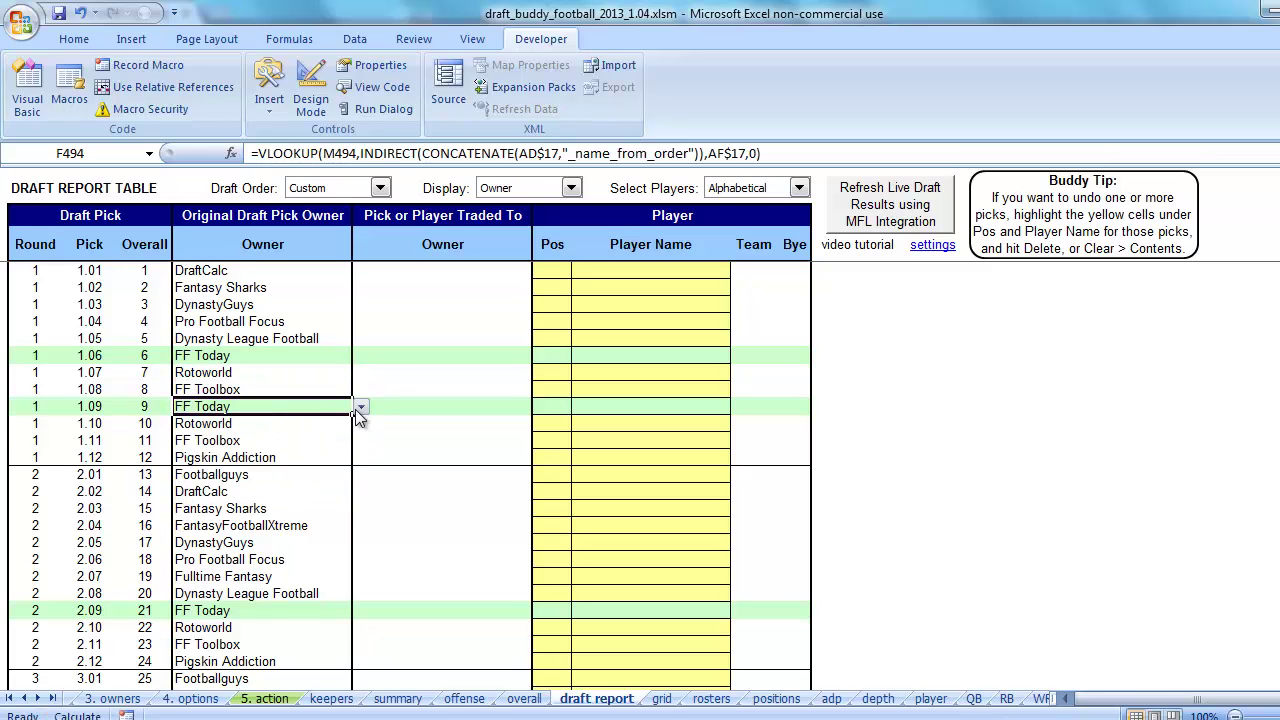
pyautogui.click(359, 409)
pyautogui.click(317, 511)
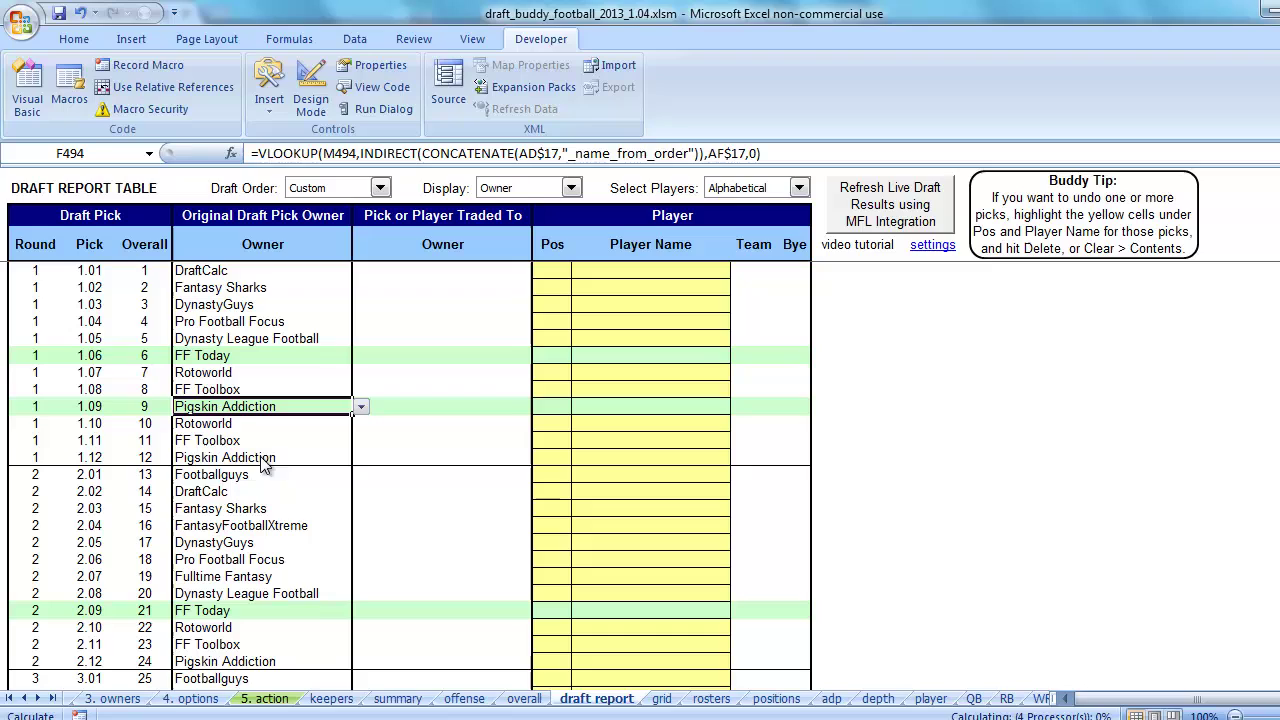
# Assign Footballguys, FantasyFootballXtreme and Fulltime Fantasy to picks 1.10–1.12.
pyautogui.click(296, 424)
pyautogui.click(359, 425)
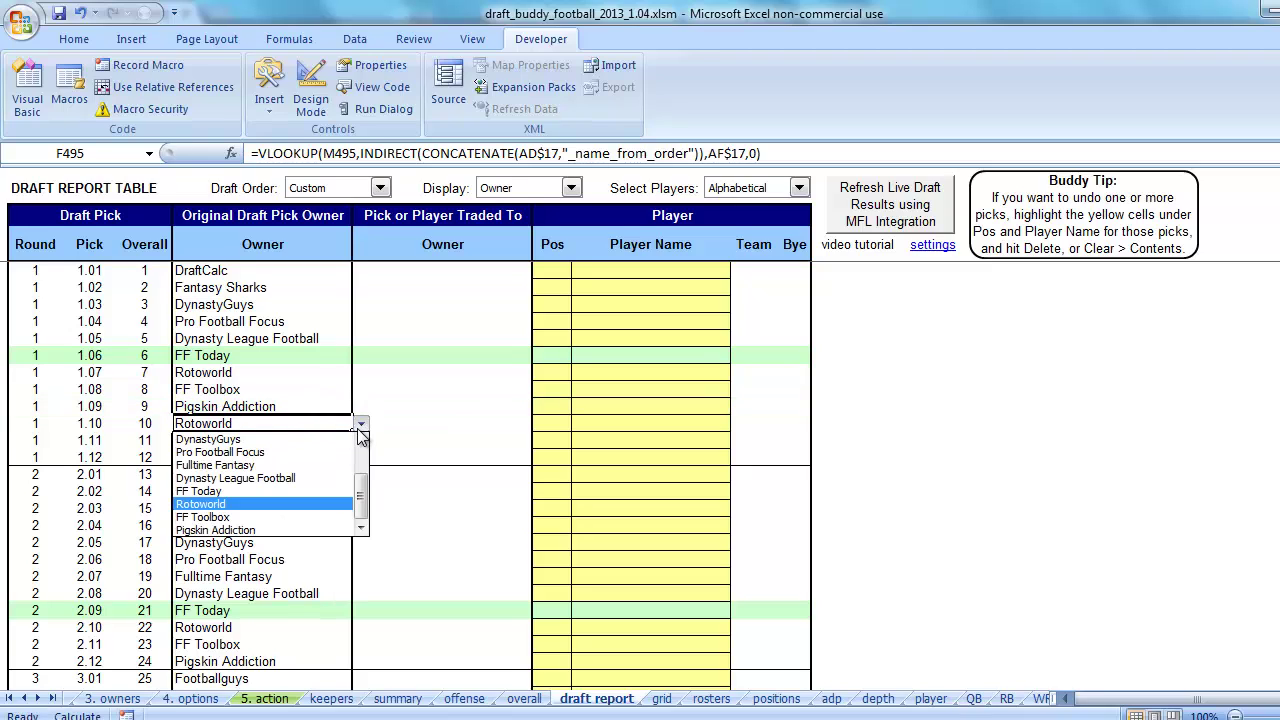
pyautogui.click(361, 462)
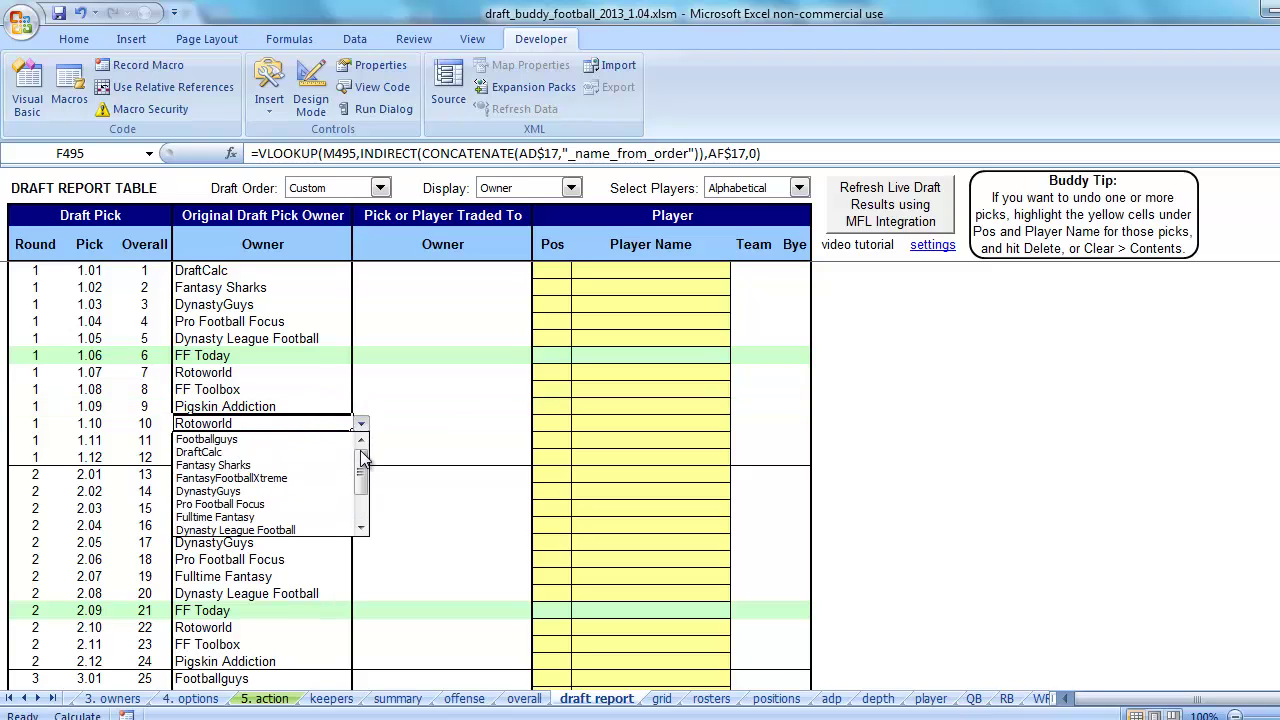
pyautogui.click(337, 439)
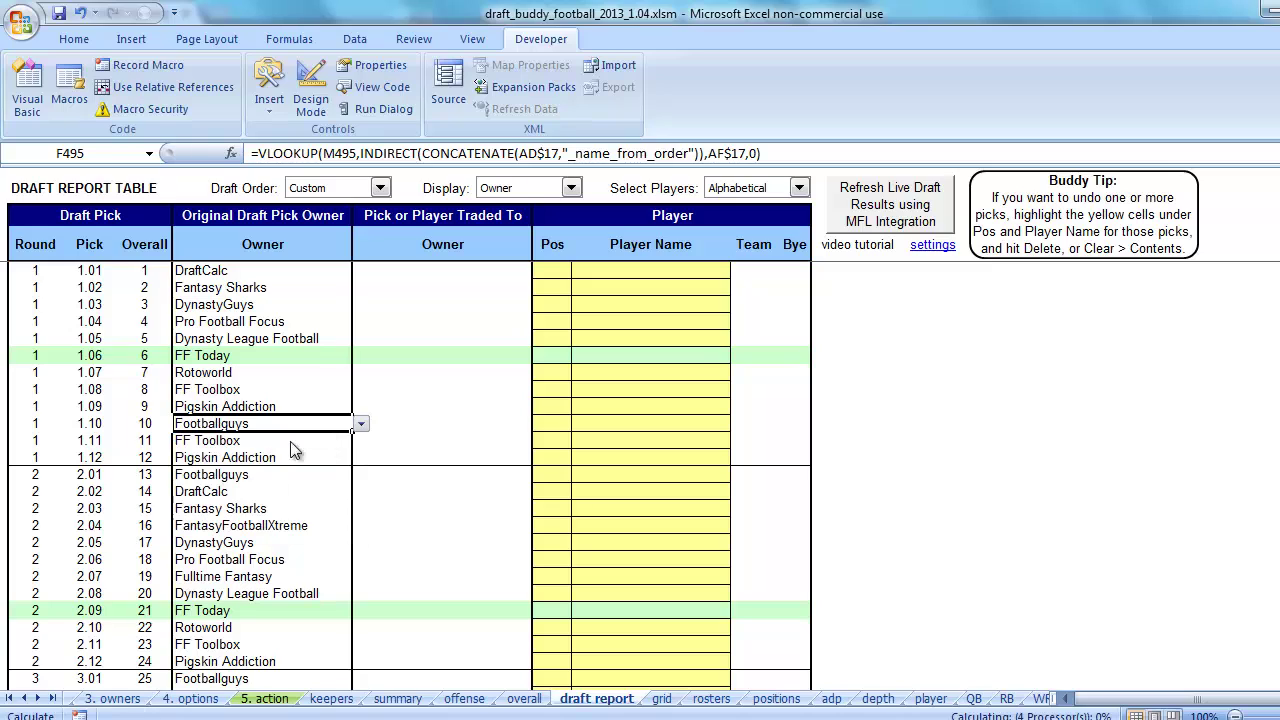
pyautogui.click(351, 440)
pyautogui.click(360, 442)
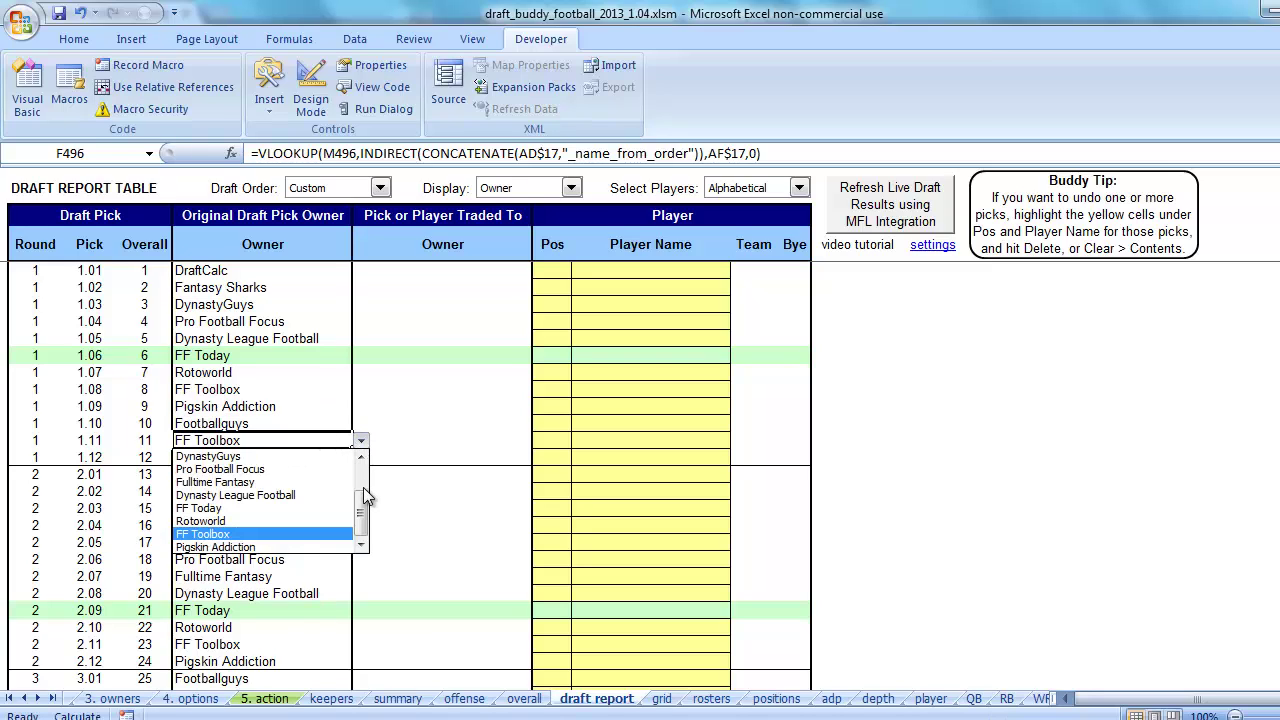
pyautogui.click(364, 486)
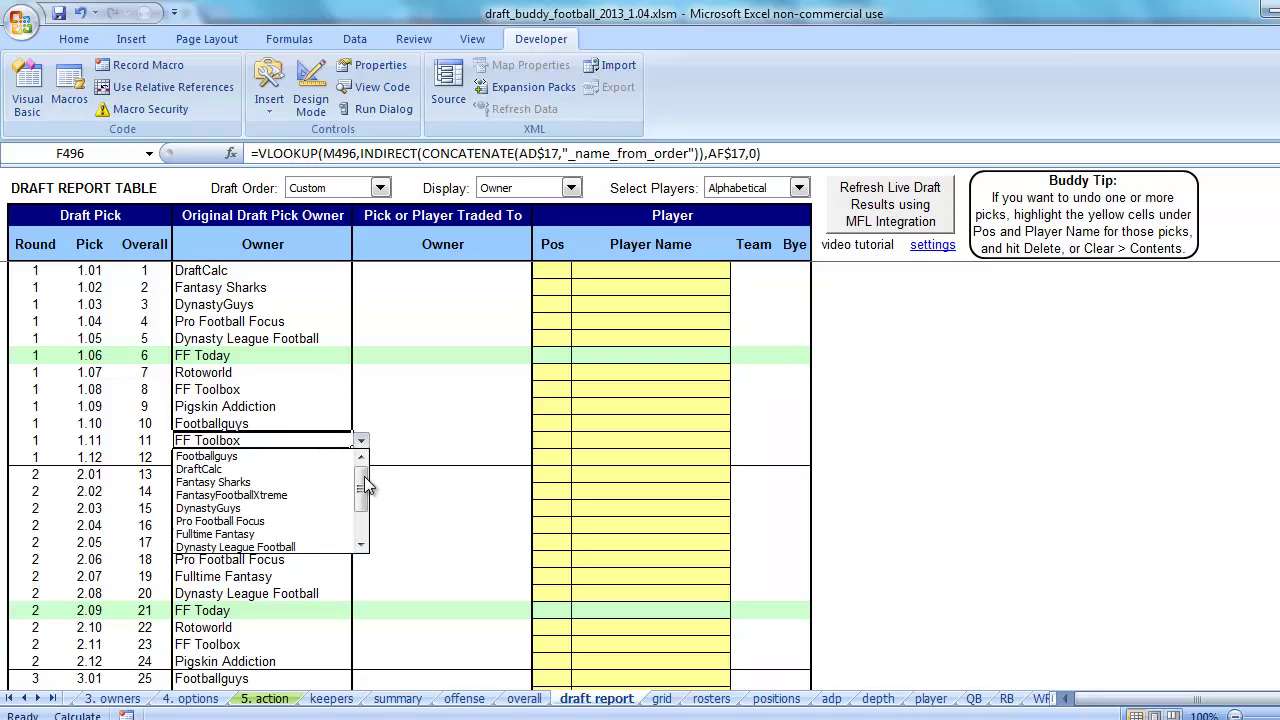
pyautogui.click(315, 500)
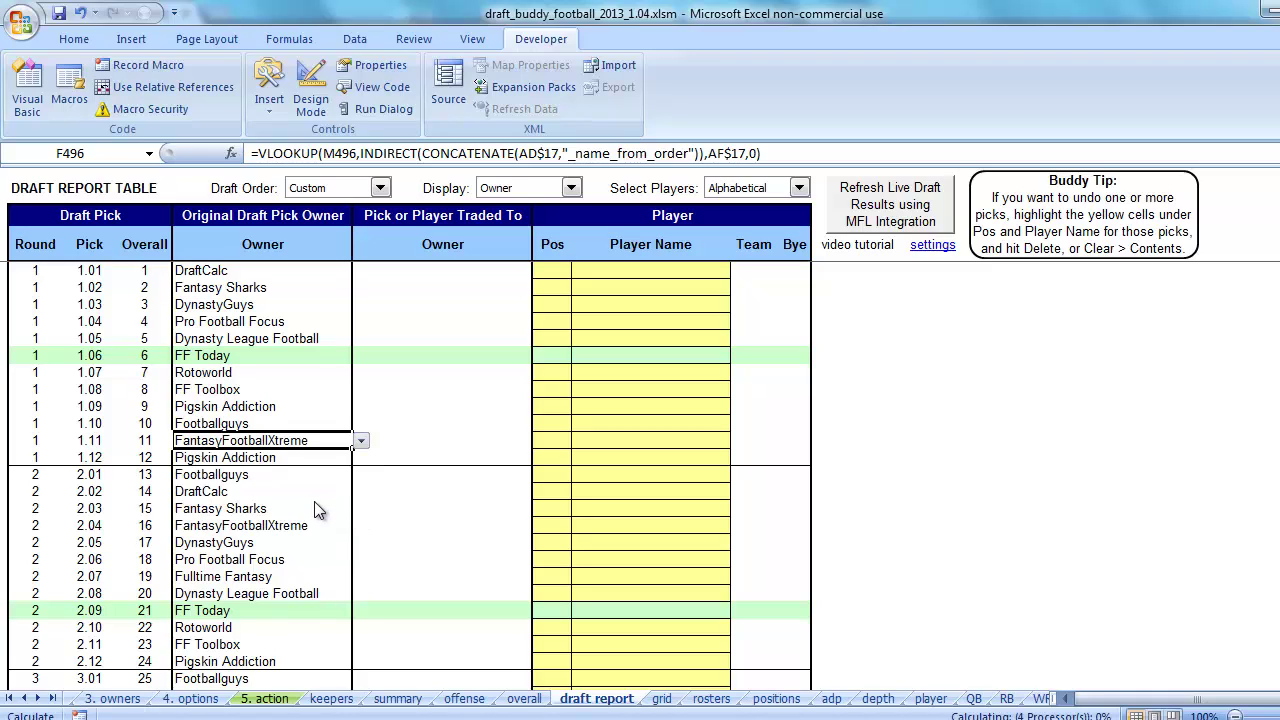
pyautogui.click(330, 459)
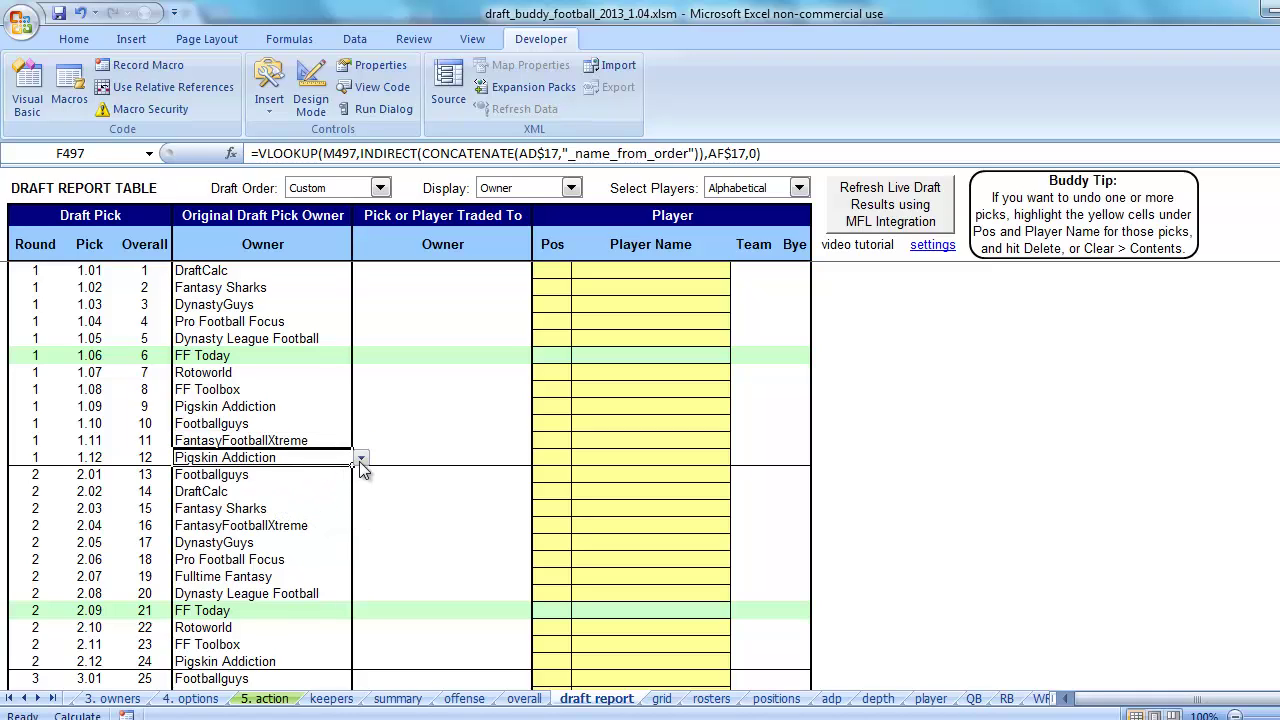
pyautogui.click(359, 461)
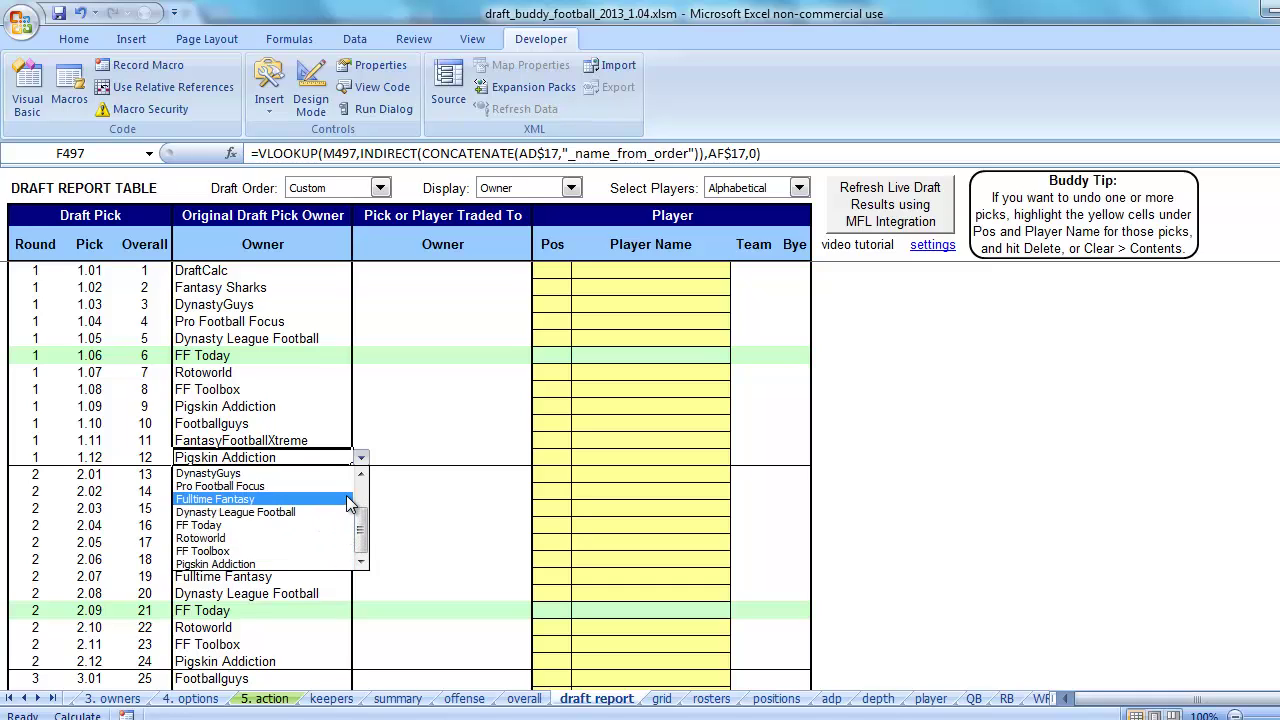
pyautogui.click(345, 500)
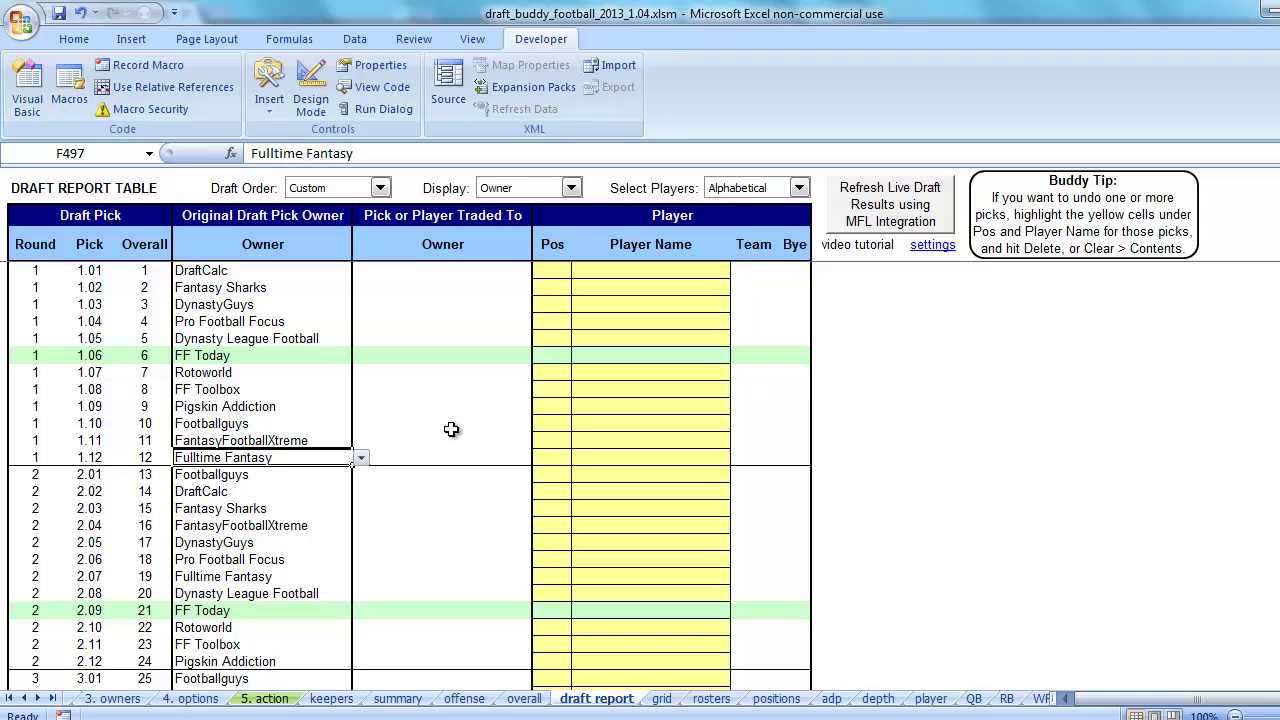
# Select and copy the twelve round 1 owner cells, picks 1.01–1.12.
pyautogui.moveTo(215, 272); pyautogui.dragTo(236, 459)
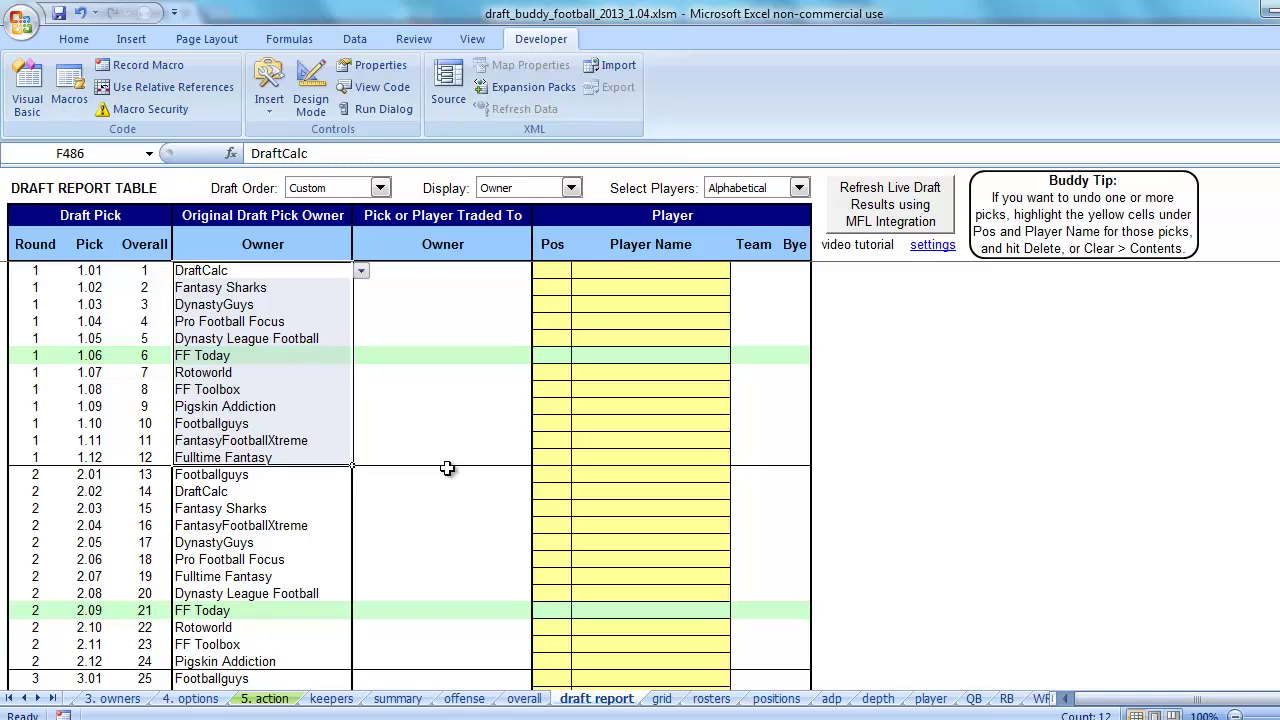
pyautogui.press('Down')
pyautogui.press('Up')
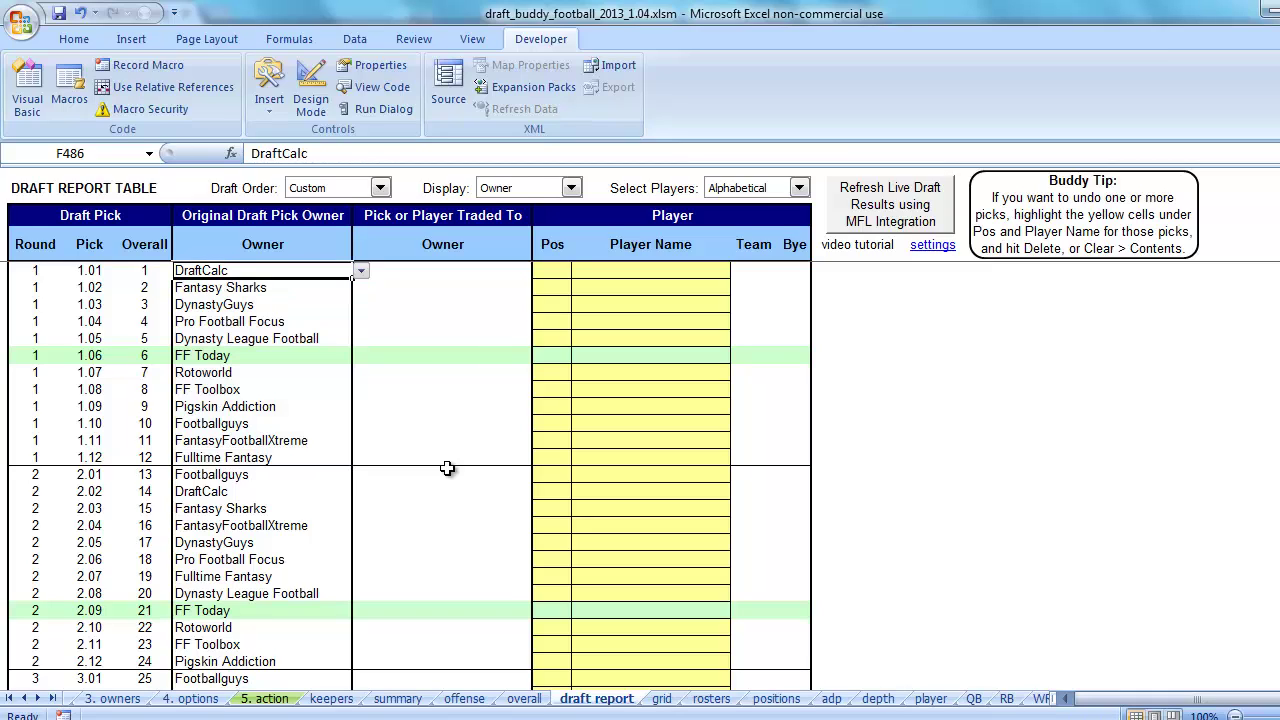
pyautogui.hotkey('shift', 'Down')
pyautogui.hotkey('shift', 'Down')
pyautogui.hotkey('shift', 'Down')
pyautogui.hotkey('shift', 'Down')
pyautogui.hotkey('shift', 'Down')
pyautogui.hotkey('shift', 'Down')
pyautogui.hotkey('shift', 'Down')
pyautogui.hotkey('shift', 'Down')
pyautogui.hotkey('shift', 'Down')
pyautogui.hotkey('shift', 'Down')
pyautogui.hotkey('shift', 'Down')
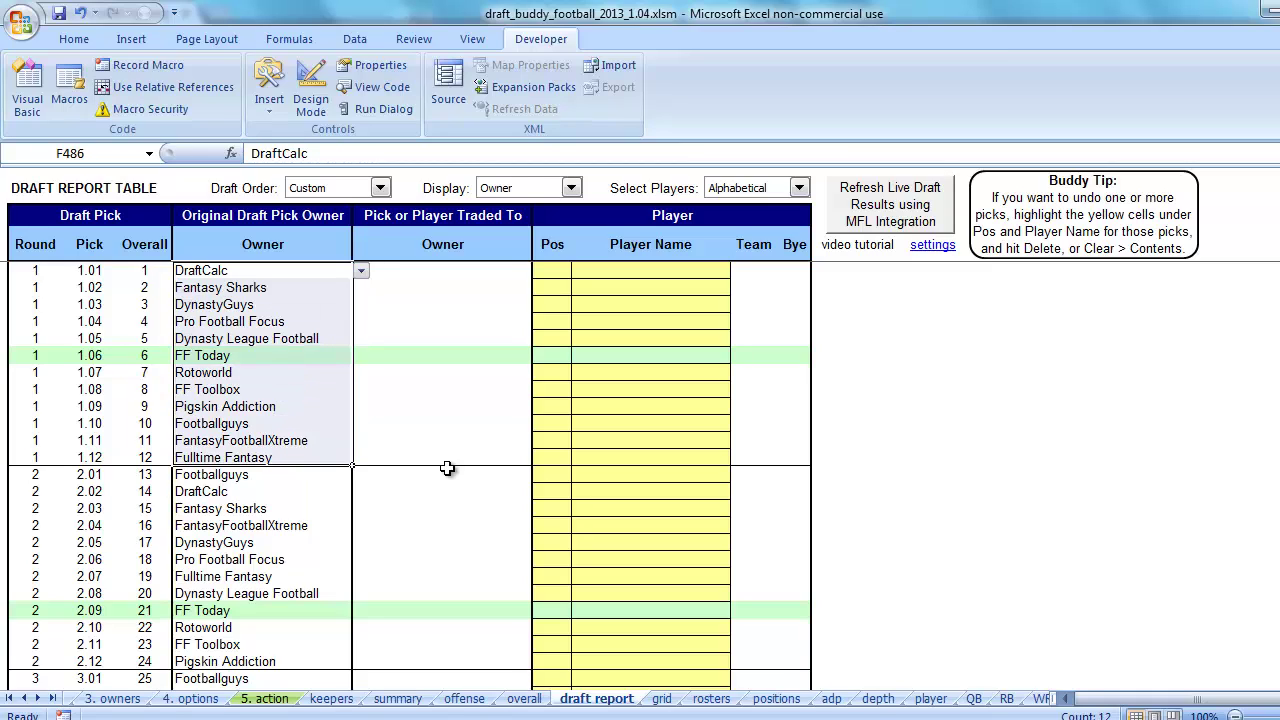
pyautogui.hotkey('ctrl', 'c')
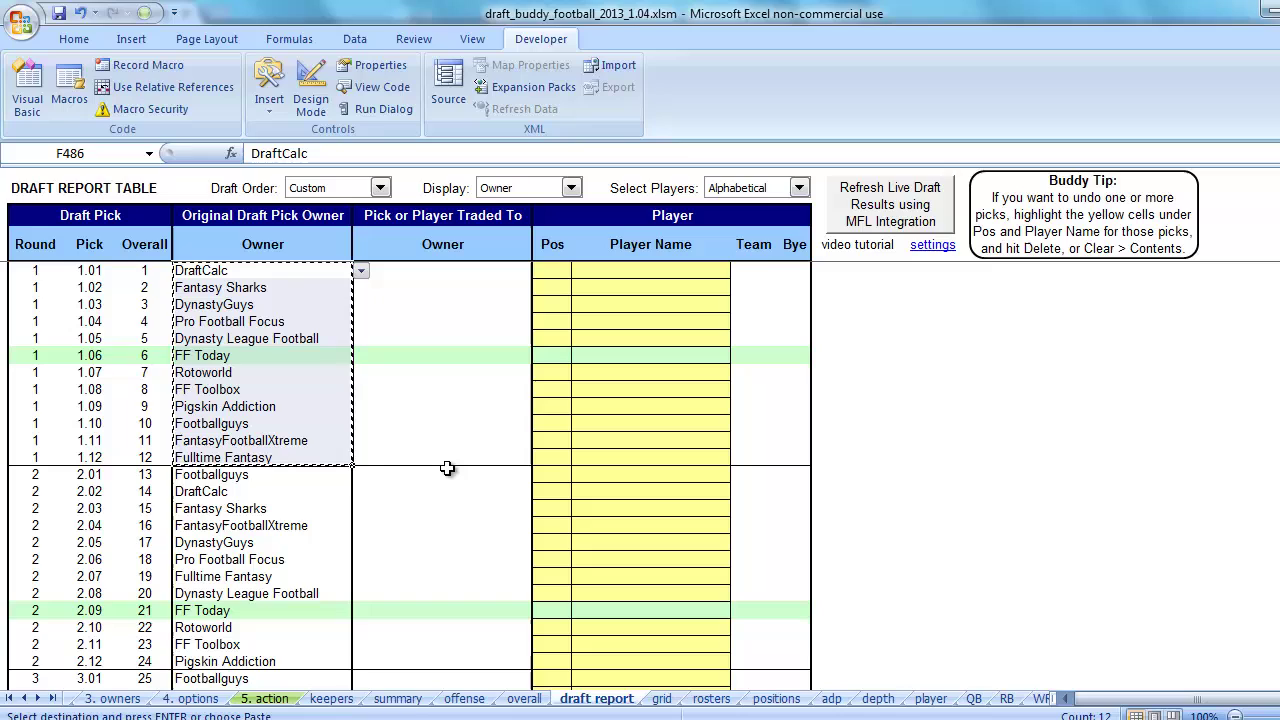
# Paste the copied owners as values into round 2, starting at pick 2.01.
pyautogui.press('Down')
pyautogui.press('Down')
pyautogui.press('Down')
pyautogui.press('Down')
pyautogui.press('Down')
pyautogui.press('Down')
pyautogui.press('Down')
pyautogui.press('Down')
pyautogui.press('Down')
pyautogui.press('Down')
pyautogui.press('Down')
pyautogui.press('Down')
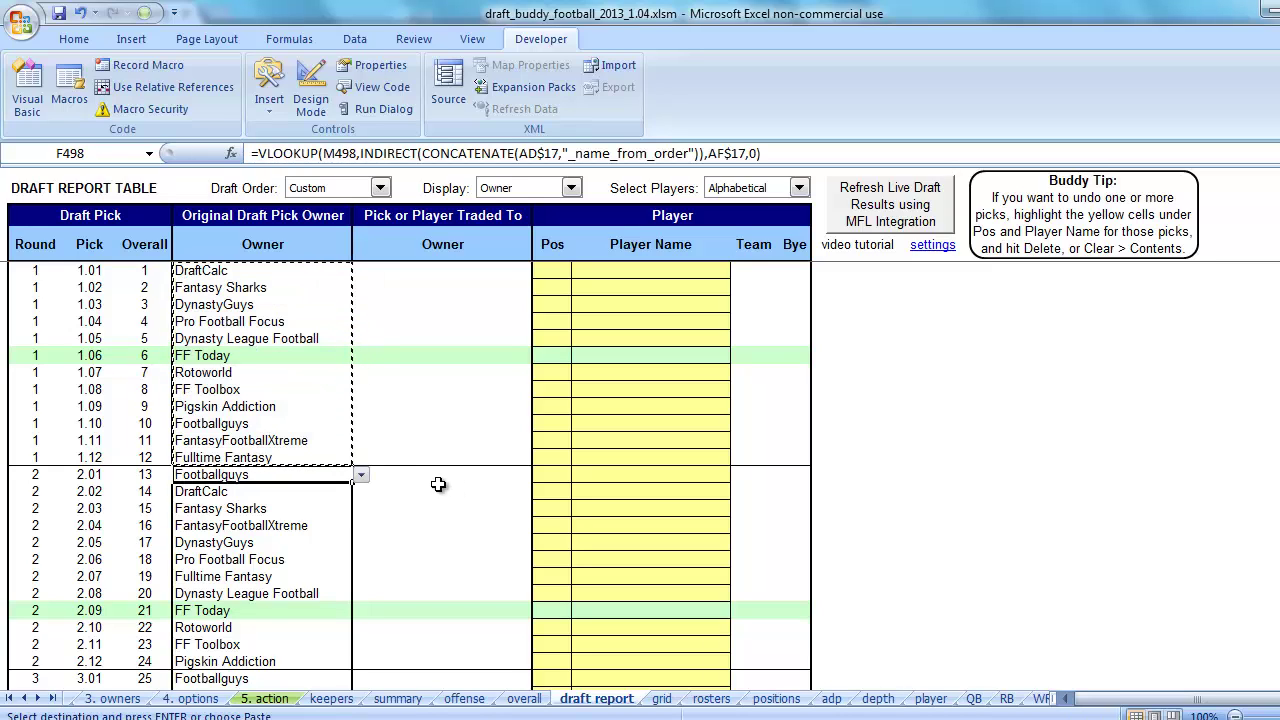
pyautogui.rightClick(236, 482)
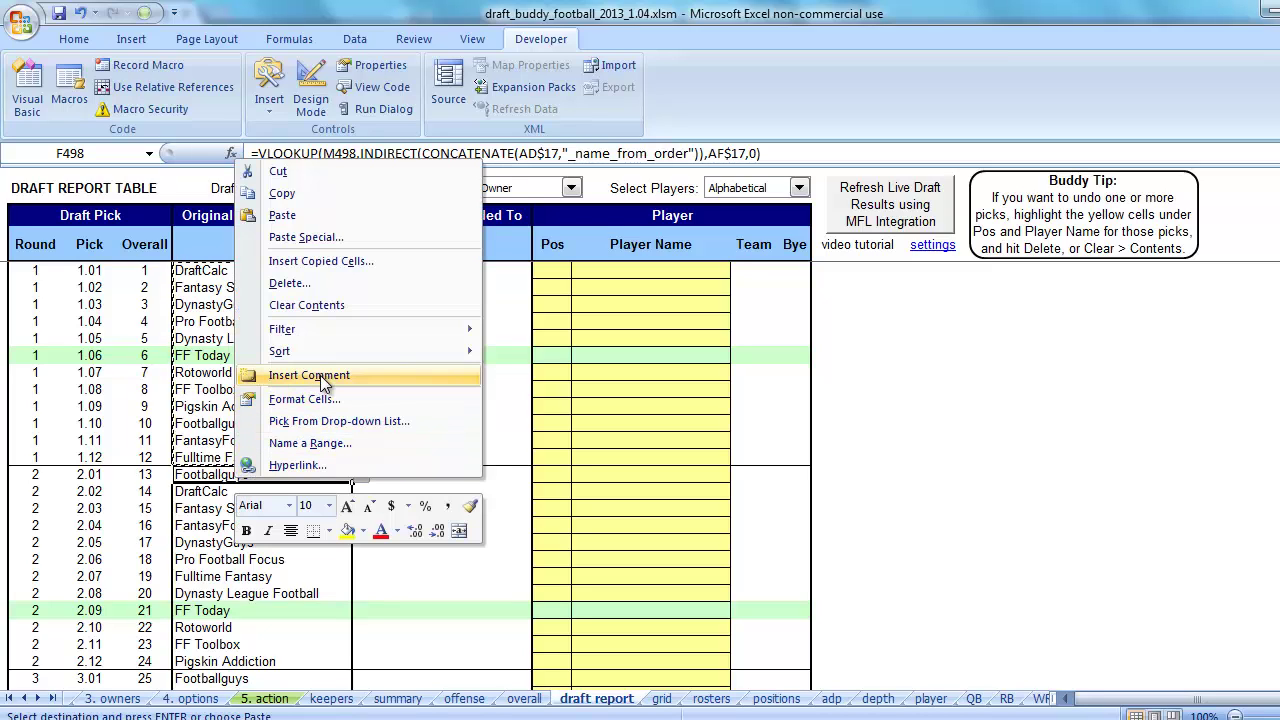
pyautogui.click(339, 233)
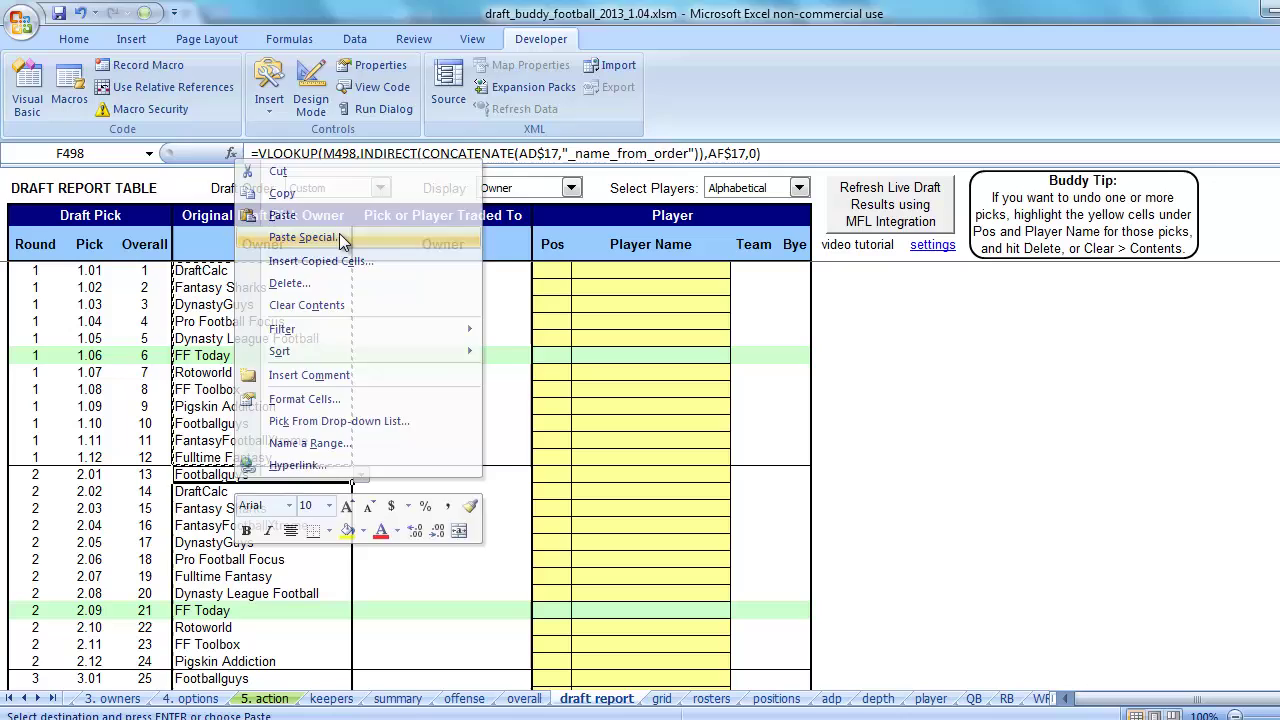
pyautogui.click(207, 157)
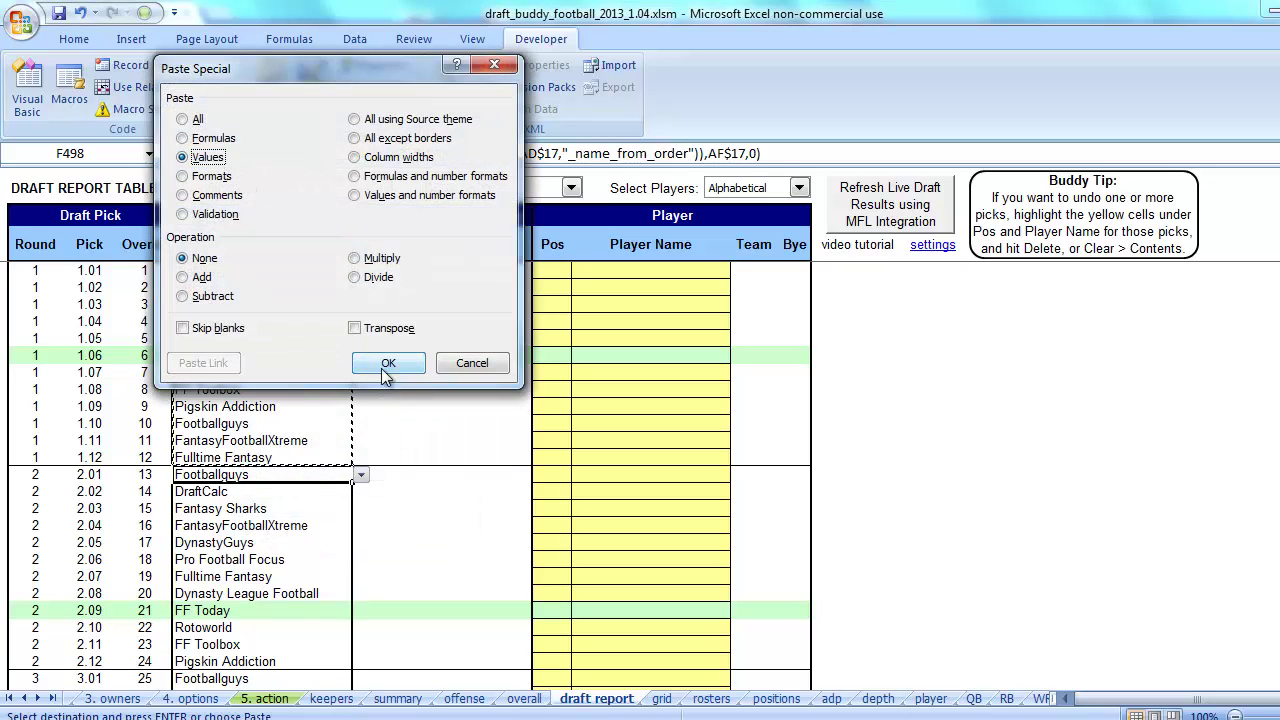
pyautogui.click(386, 364)
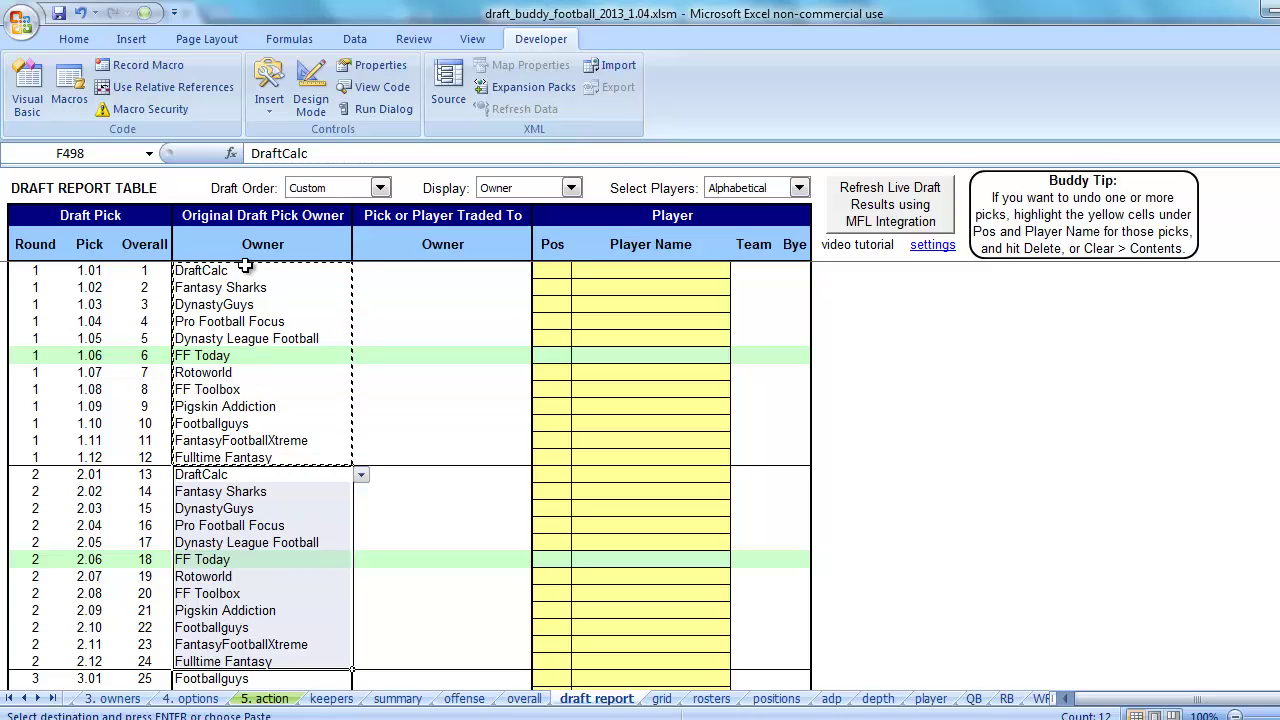
# Paste the round 1–2 owner cells as values starting at pick 3.01, filling rounds 3 and 4.
pyautogui.moveTo(250, 274); pyautogui.dragTo(262, 662)
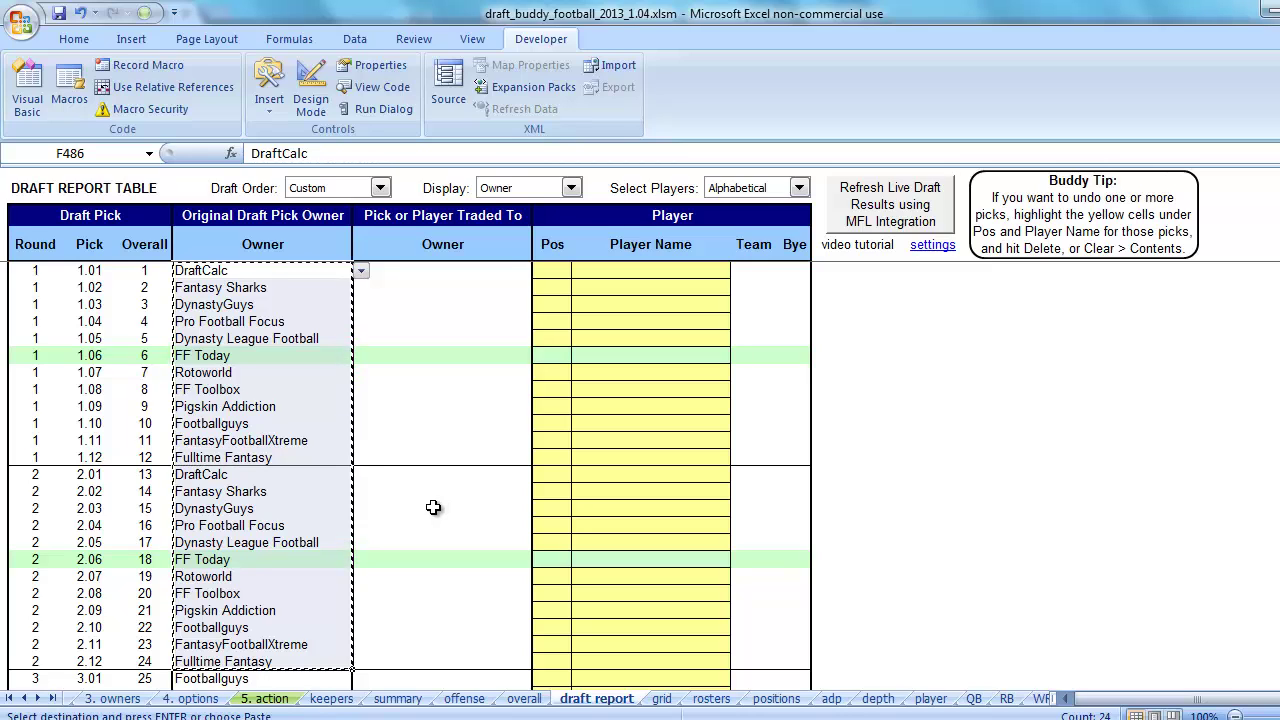
pyautogui.scroll(-3, 433, 463)
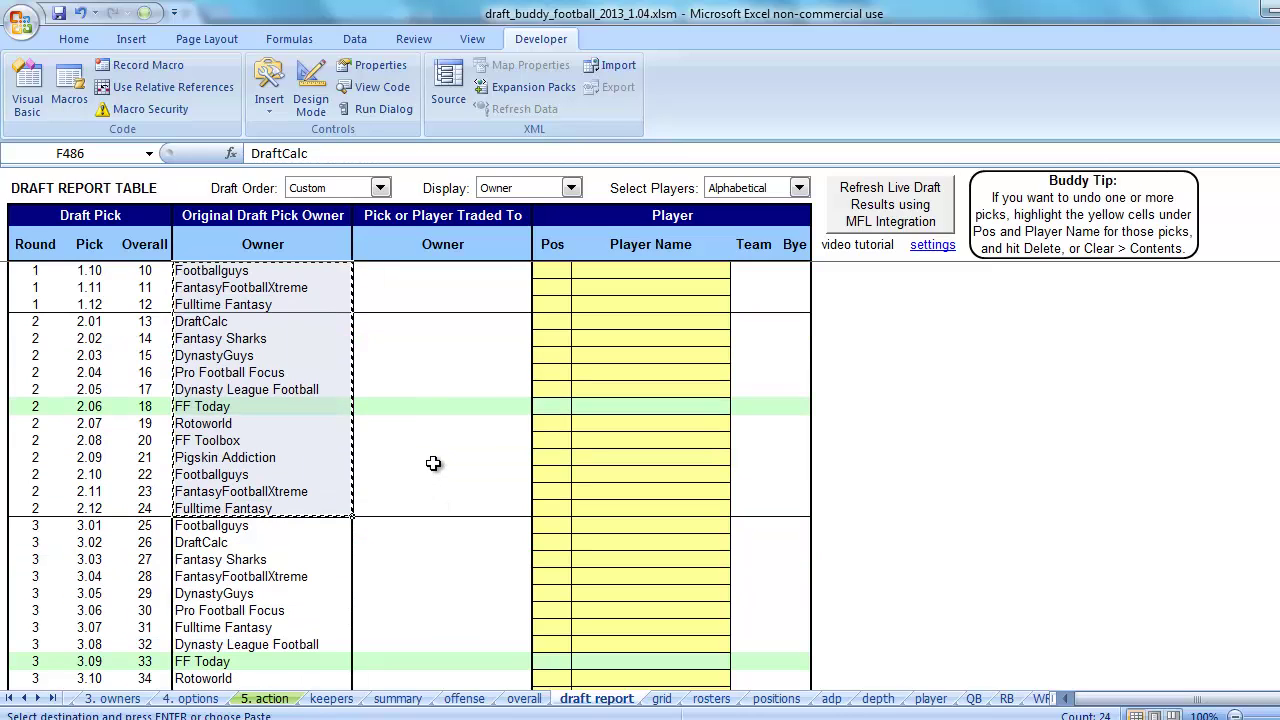
pyautogui.click(205, 527)
pyautogui.rightClick(205, 527)
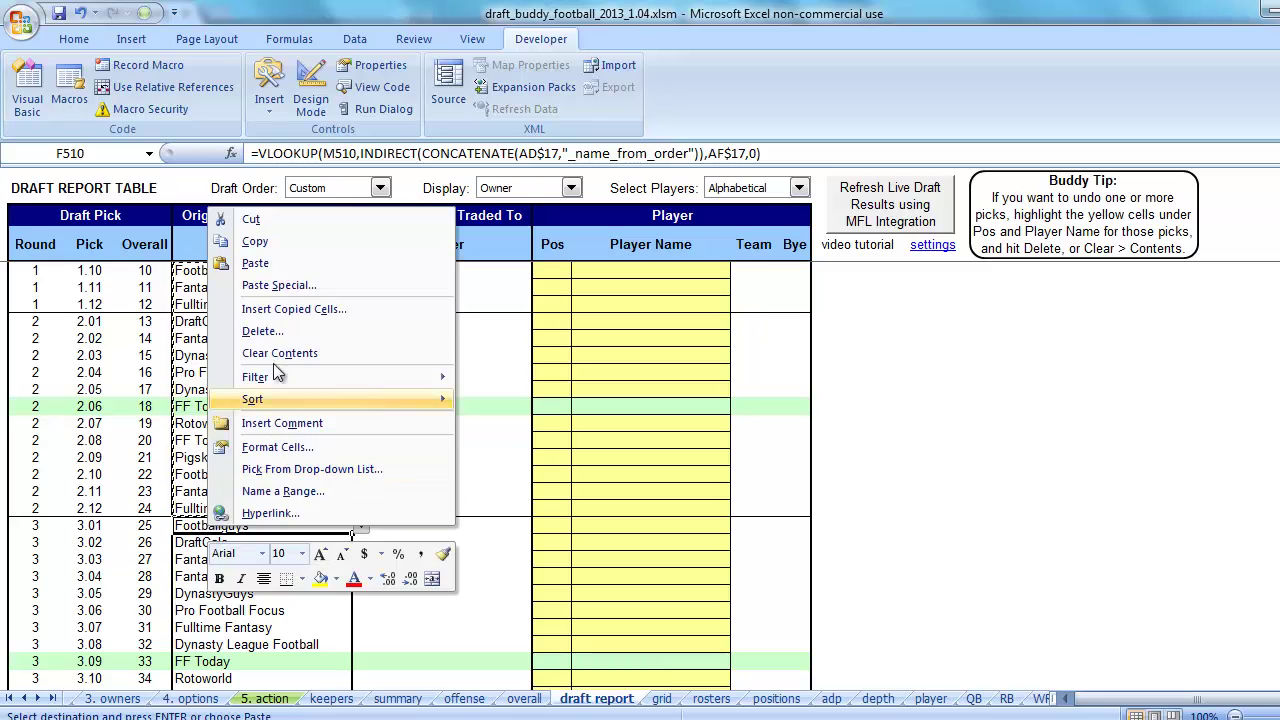
pyautogui.click(275, 288)
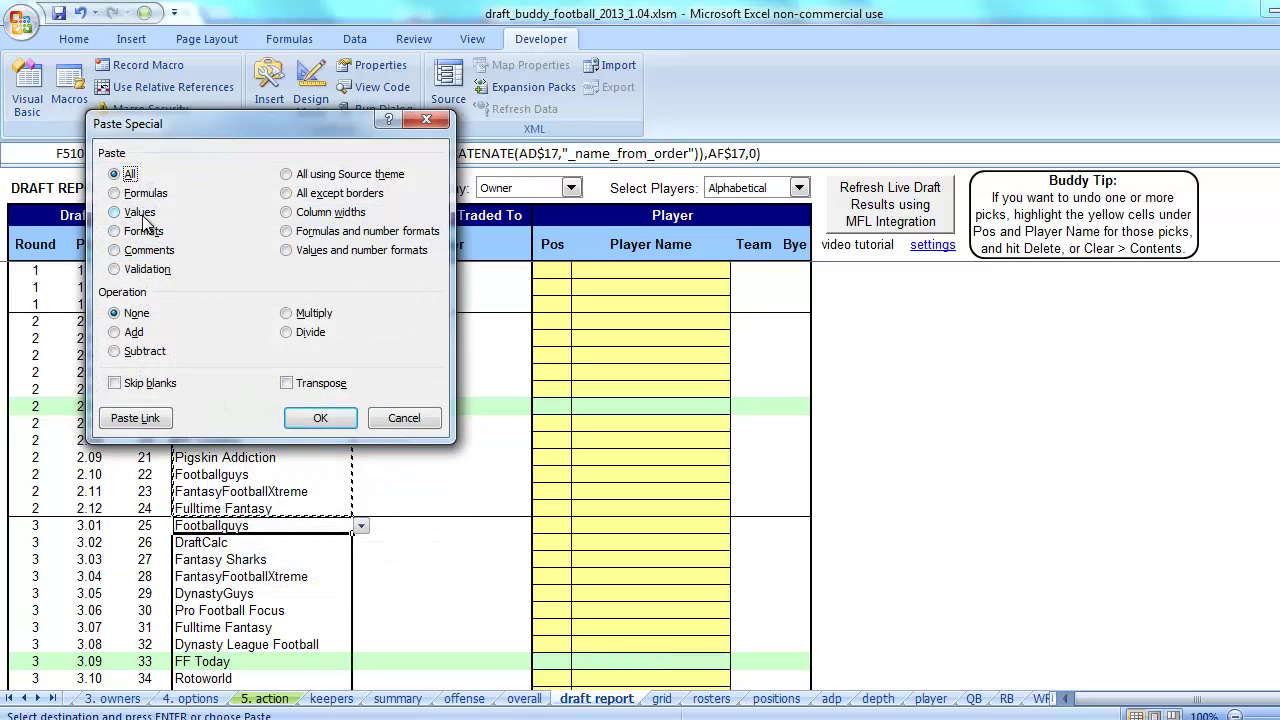
pyautogui.click(138, 212)
pyautogui.click(320, 419)
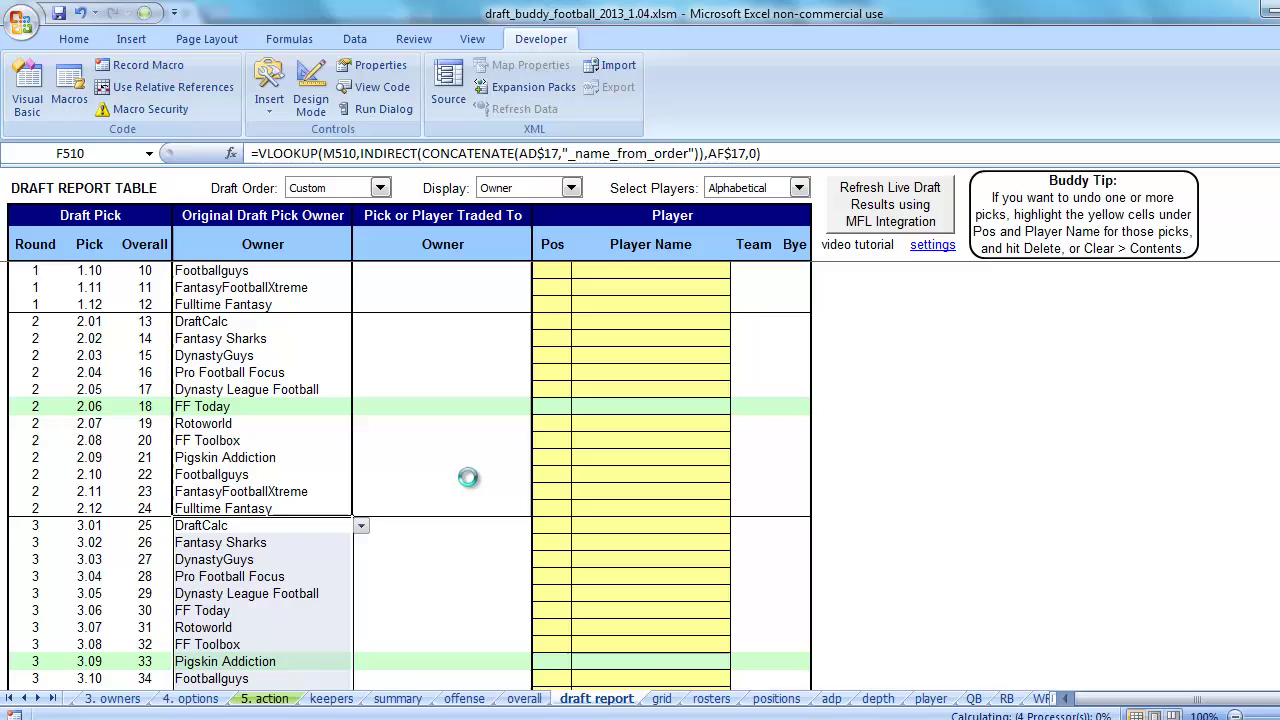
# Clear the pasted-range selection and return to the top of the report.
pyautogui.scroll(-6, 467, 477)
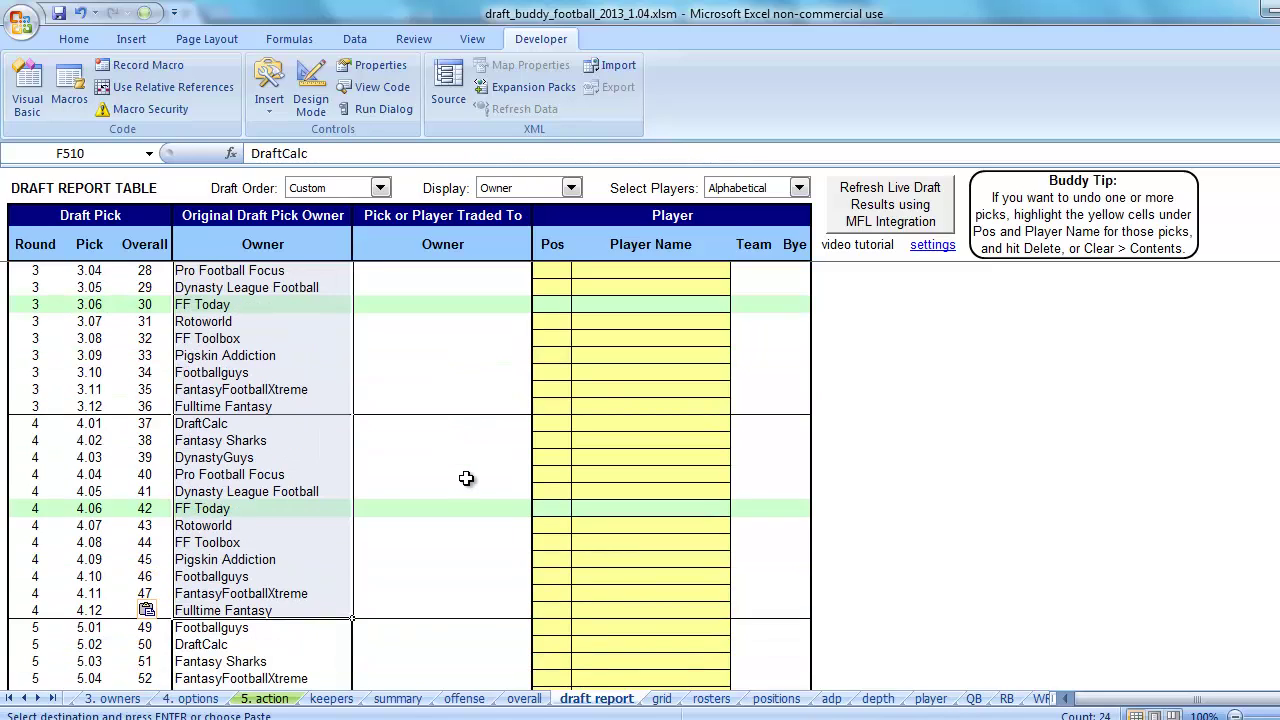
pyautogui.click(320, 491)
pyautogui.scroll(7, 462, 453)
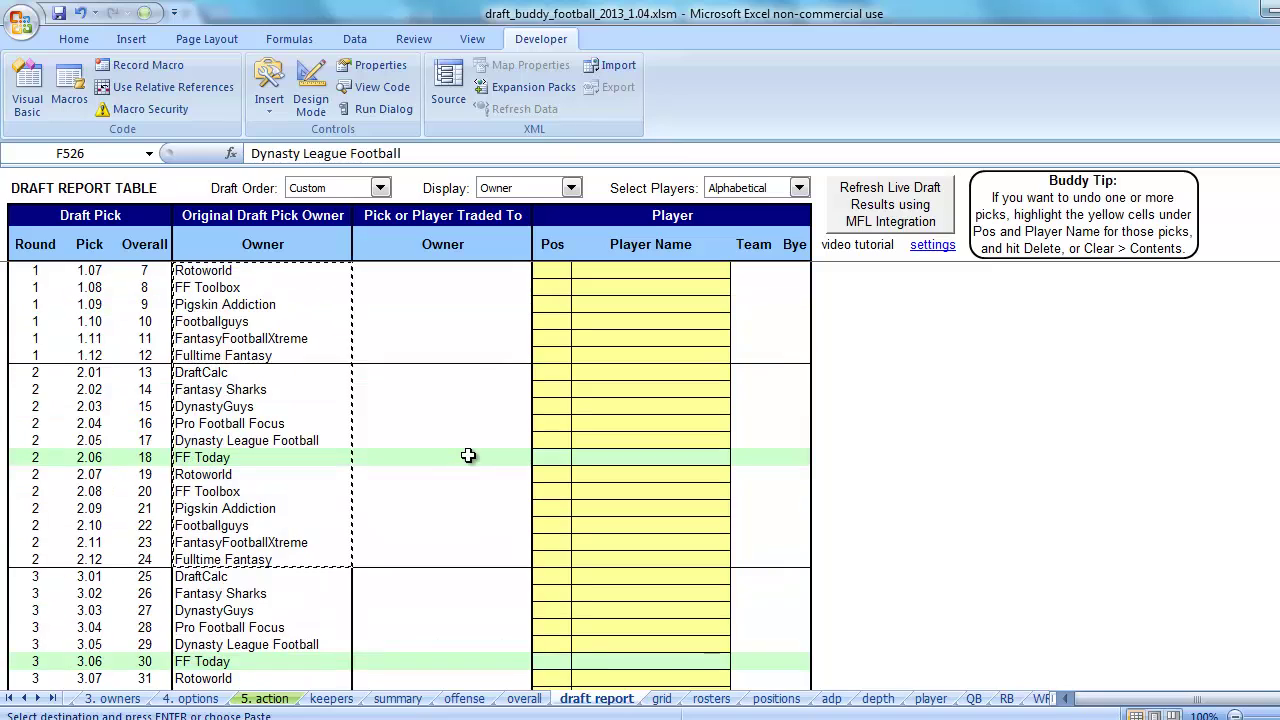
pyautogui.scroll(2, 467, 455)
pyautogui.press('Escape')
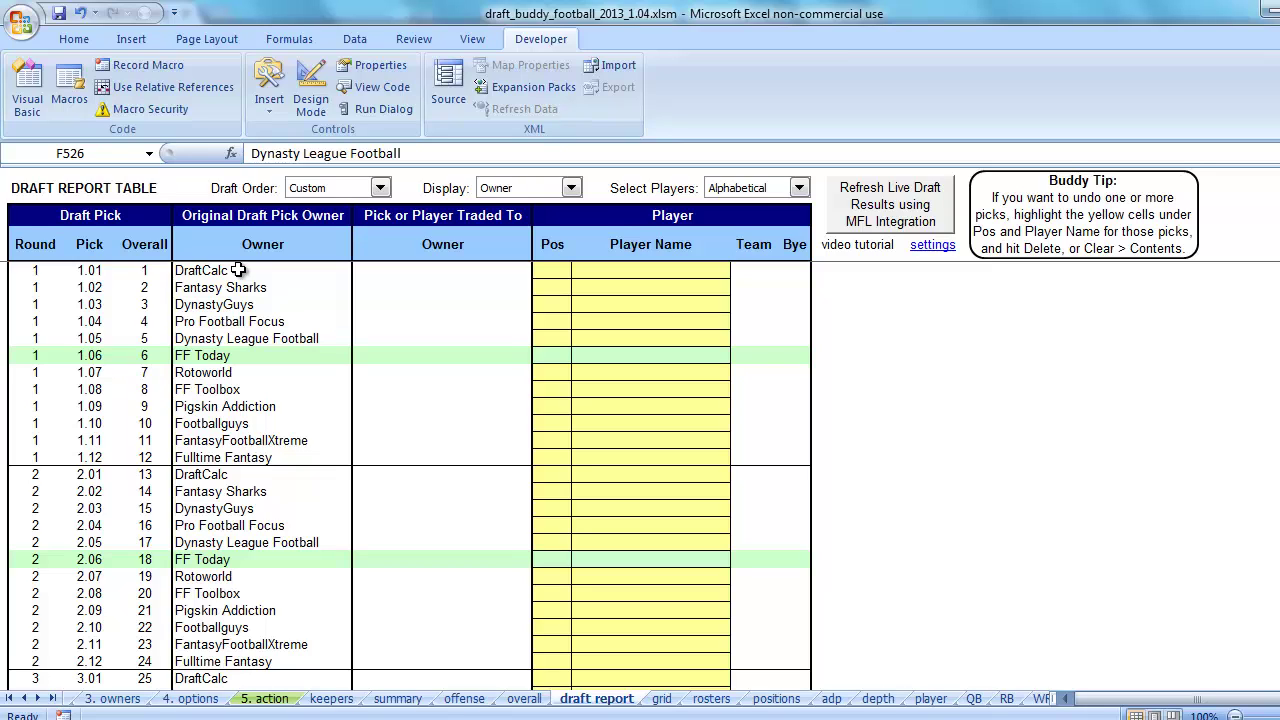
pyautogui.click(711, 698)
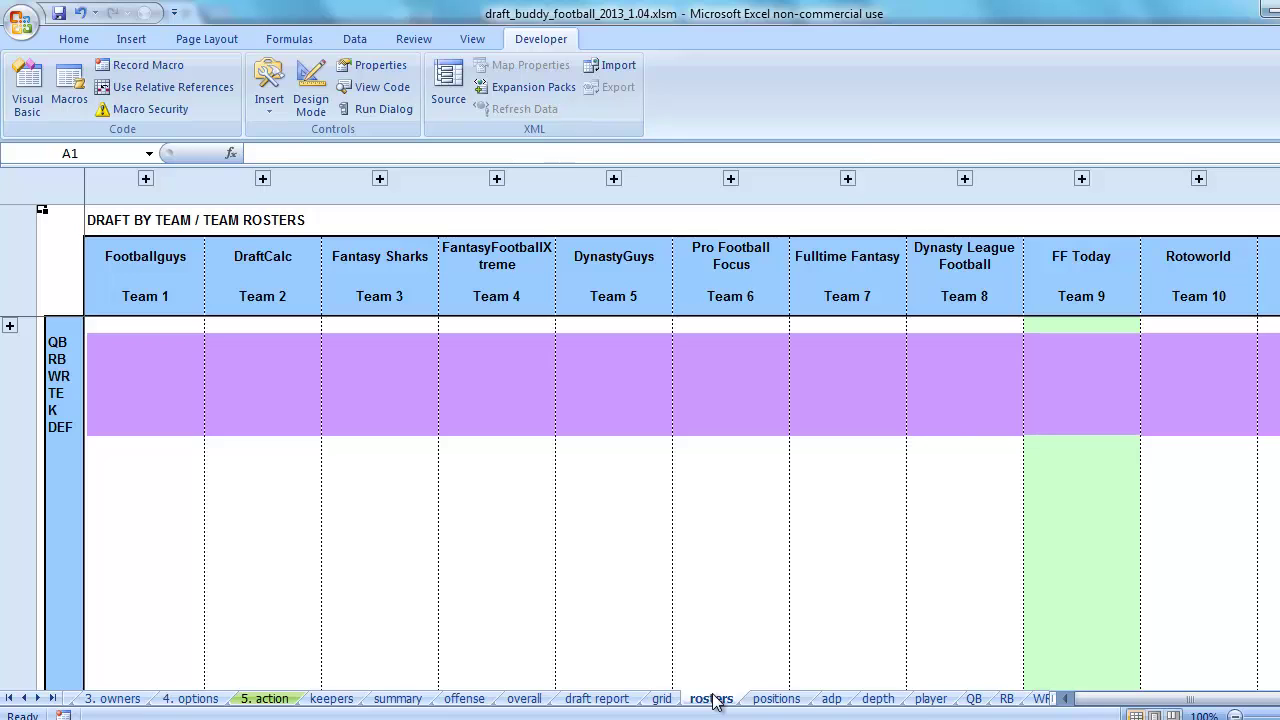
pyautogui.click(597, 698)
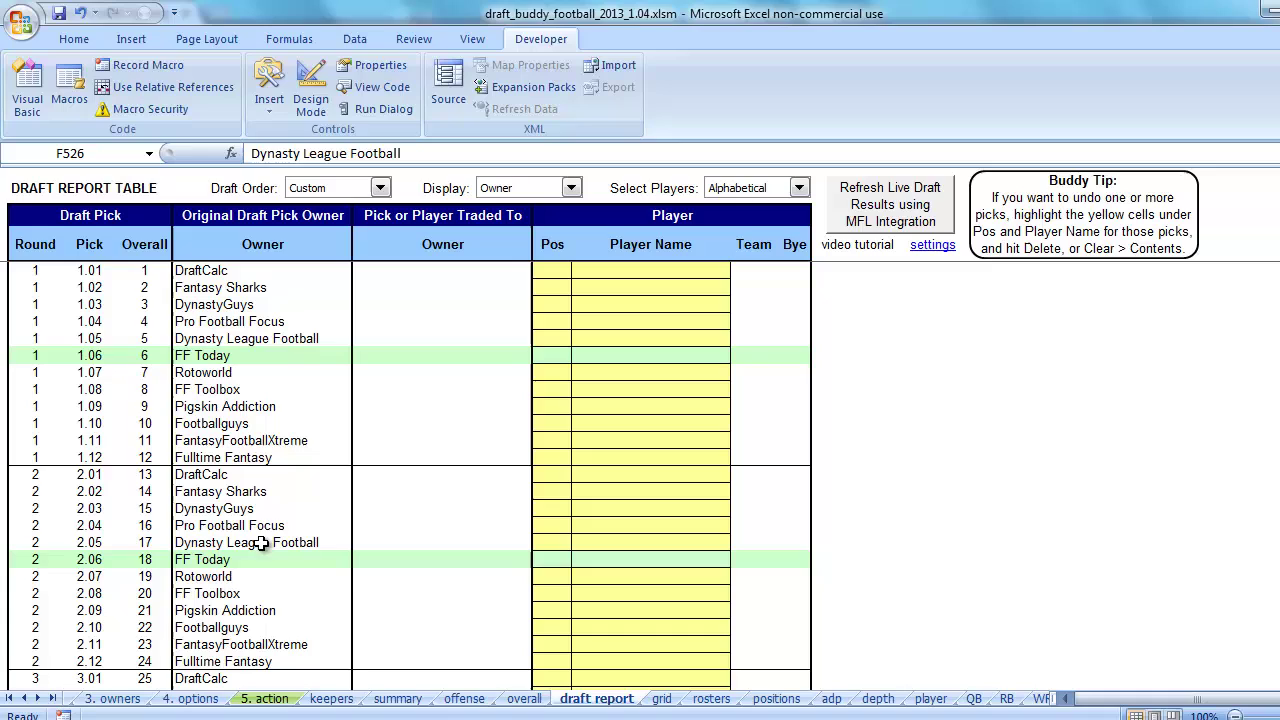
pyautogui.click(254, 275)
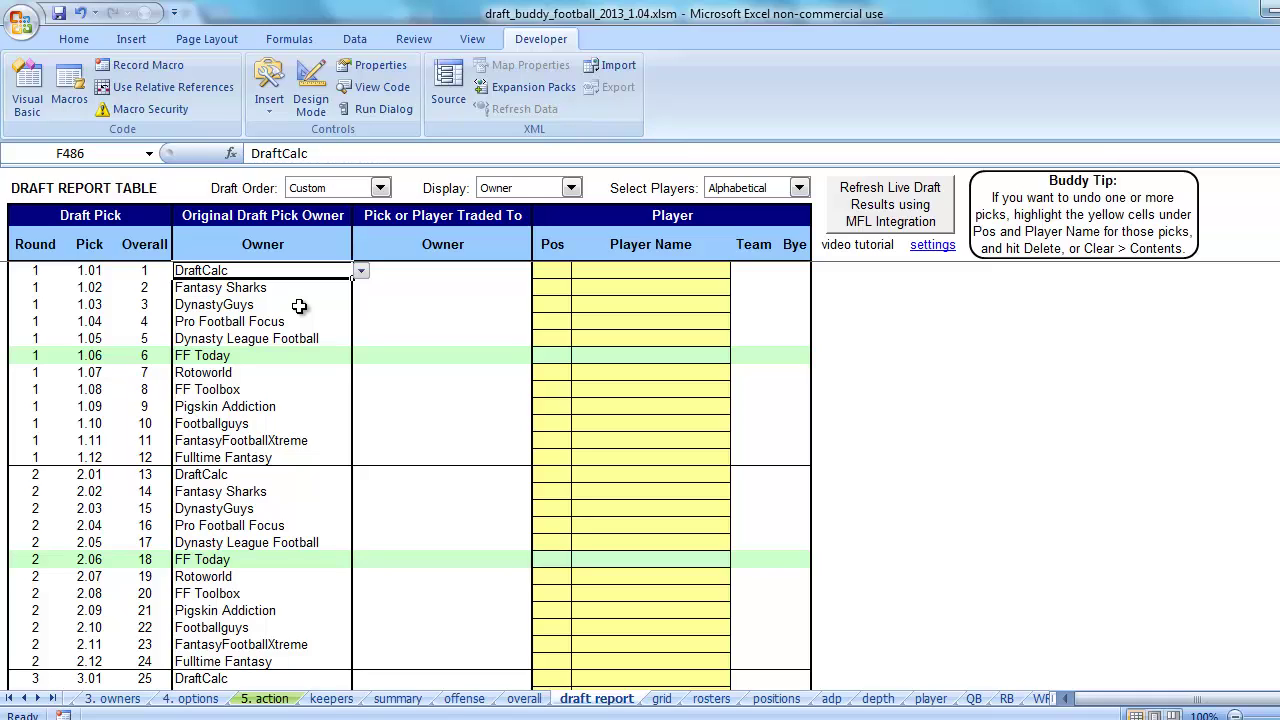
# Switch to the 3. owners sheet listing the twelve owners and draft order.
pyautogui.click(114, 698)
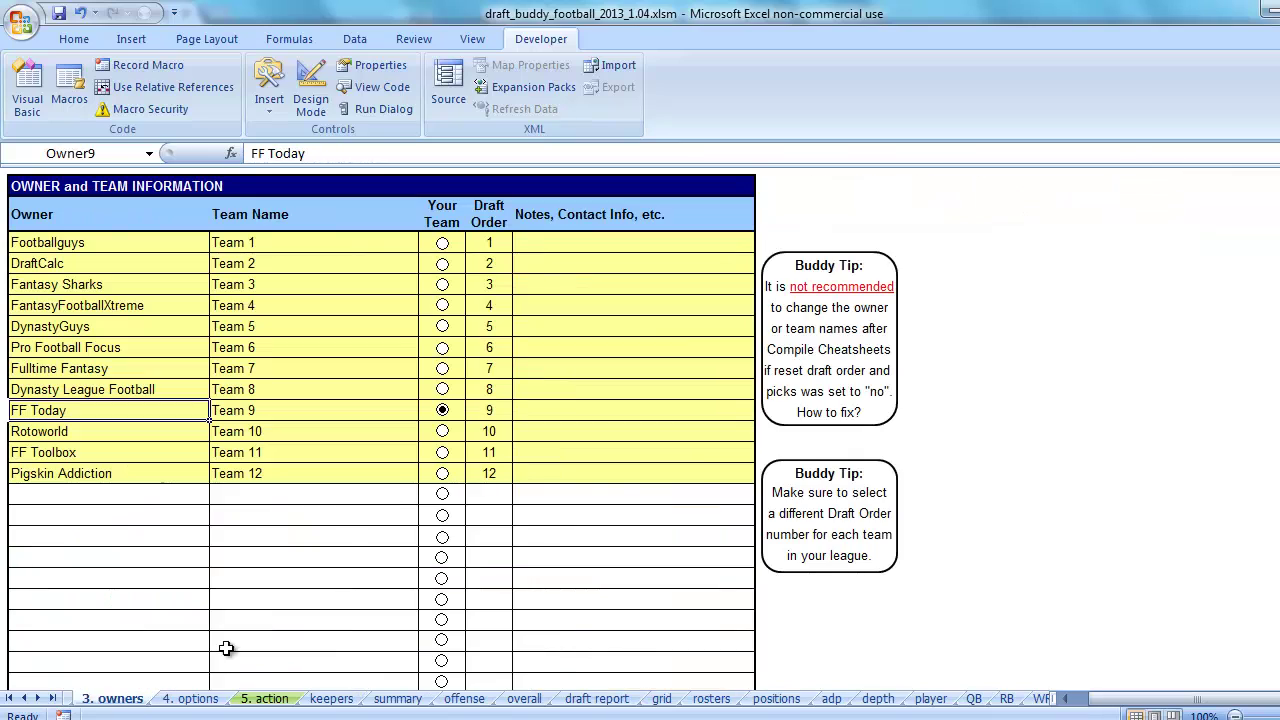